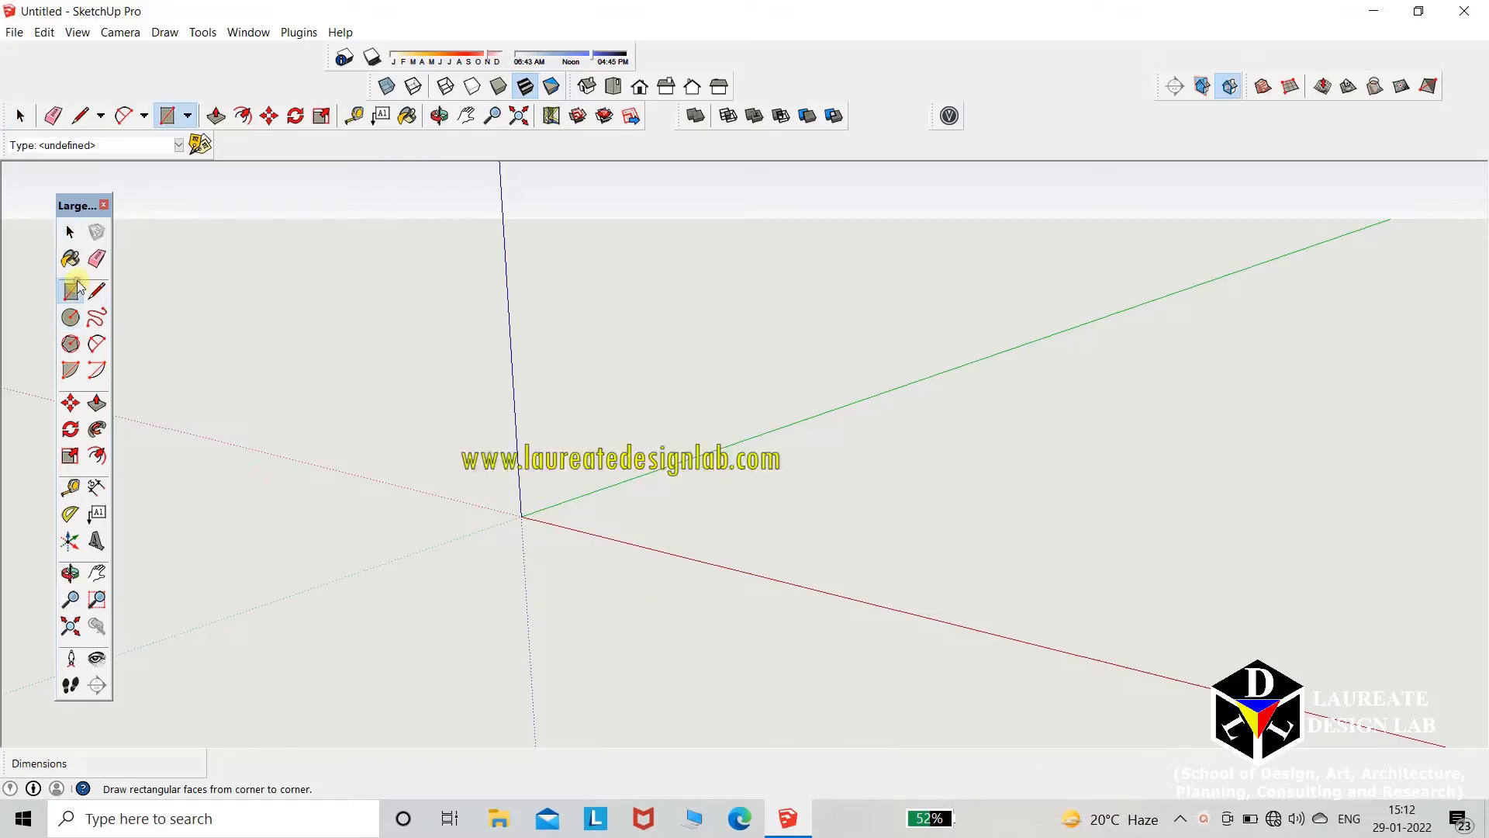
- Draw a 15' by 12' rectangle on the ground plane, starting at the origin
{"action": "left_click", "coordinate": [75, 285]}
{"action": "left_click", "coordinate": [524, 514]}
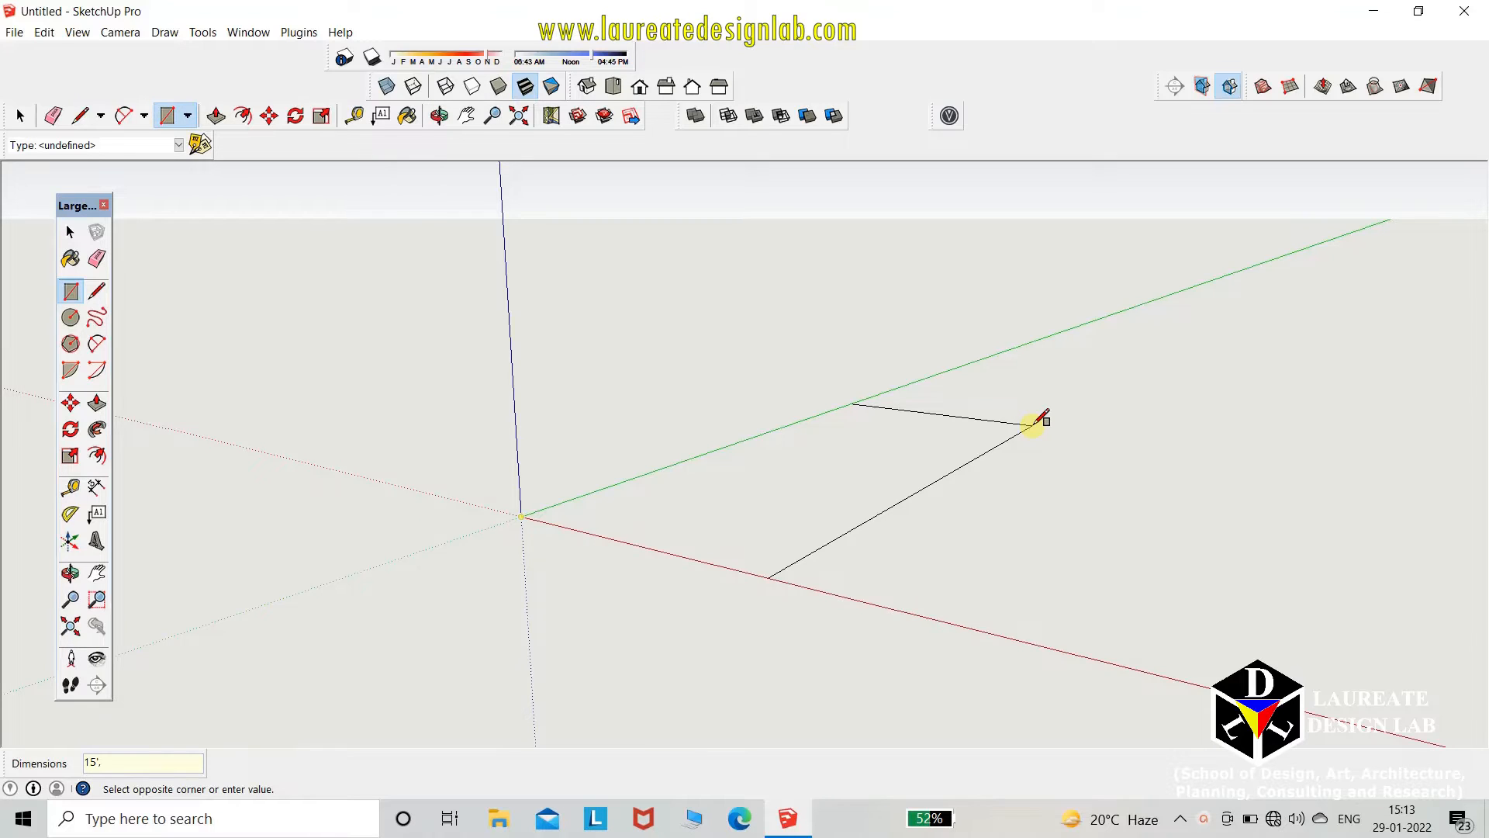
{"action": "type", "text": "'"}
{"action": "key", "text": "Return"}
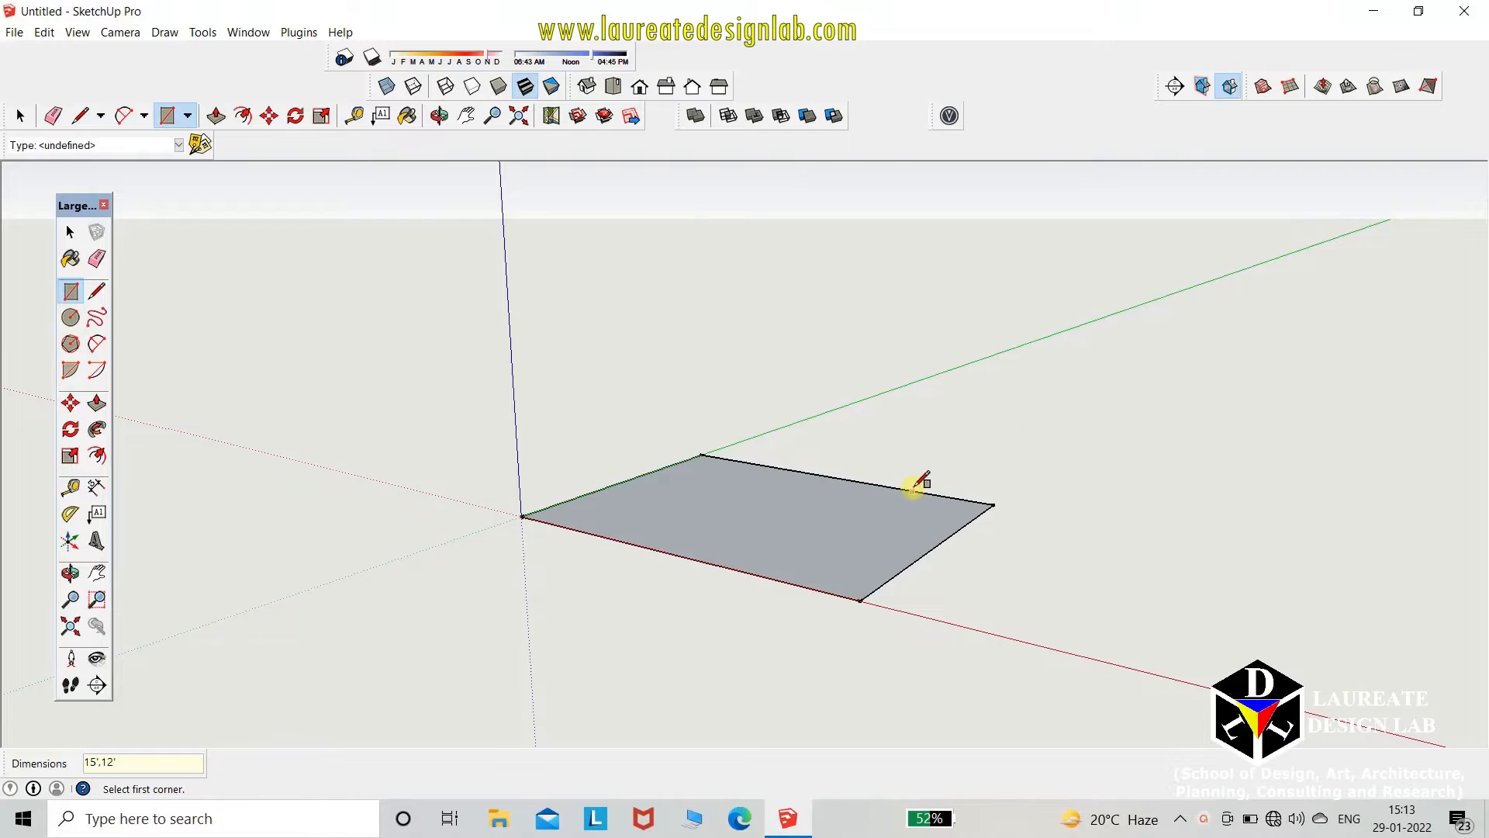
- Extrude the rectangle upward with Push/Pull to a height of 22' to form a building block
{"action": "middle_click_drag", "start_coordinate": [888, 528], "coordinate": [1236, 515]}
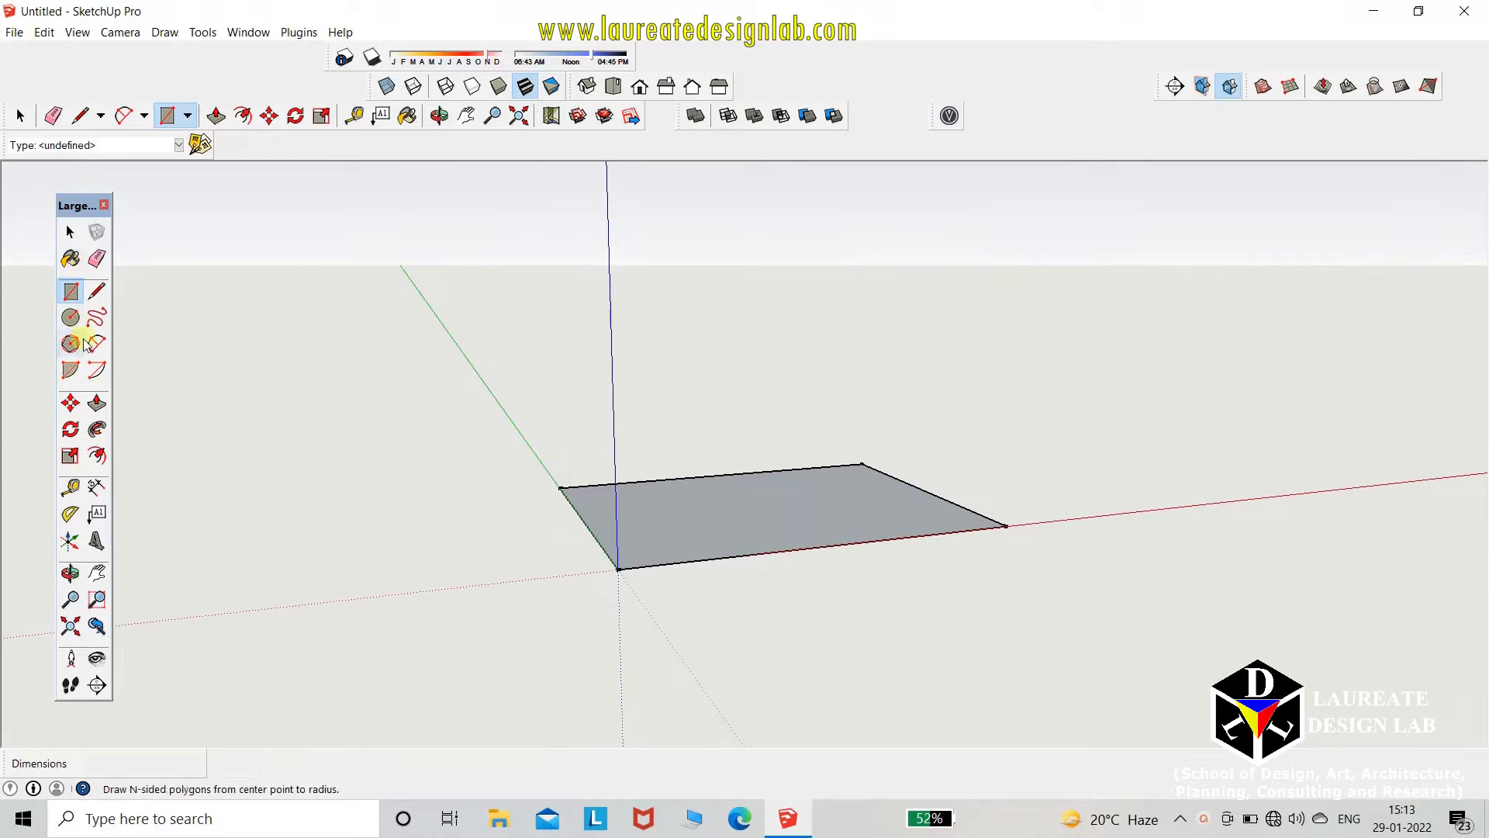
{"action": "left_click", "coordinate": [97, 403]}
{"action": "left_click_drag", "start_coordinate": [804, 538], "coordinate": [885, 167]}
{"action": "scroll", "coordinate": [819, 376], "scroll_direction": "down", "scroll_amount": 1}
{"action": "scroll", "coordinate": [835, 279], "scroll_direction": "down", "scroll_amount": 3}
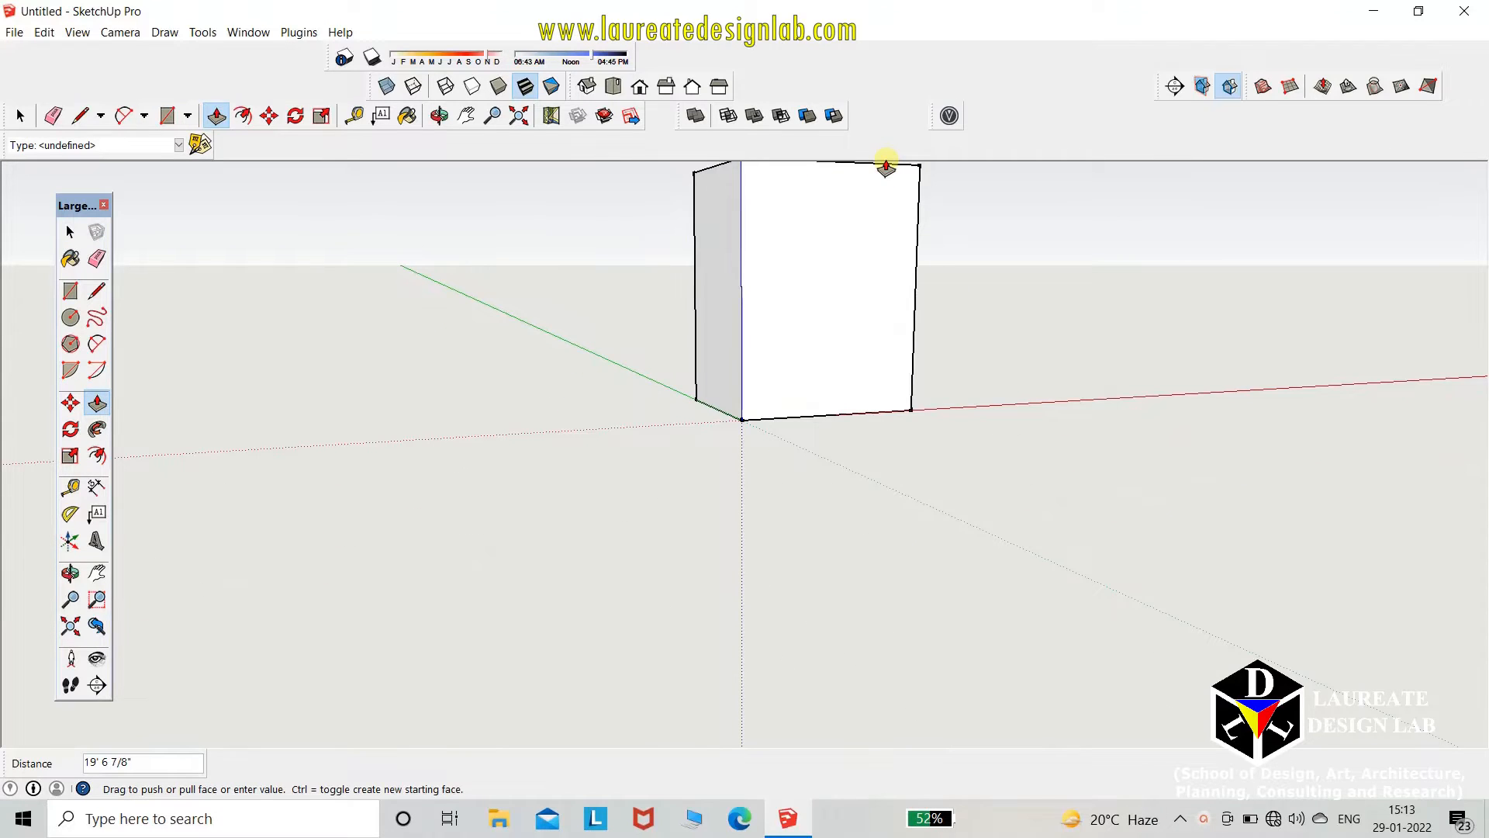
{"action": "left_click_drag", "start_coordinate": [886, 167], "coordinate": [884, 169]}
{"action": "scroll", "coordinate": [845, 419], "scroll_direction": "down", "scroll_amount": 3}
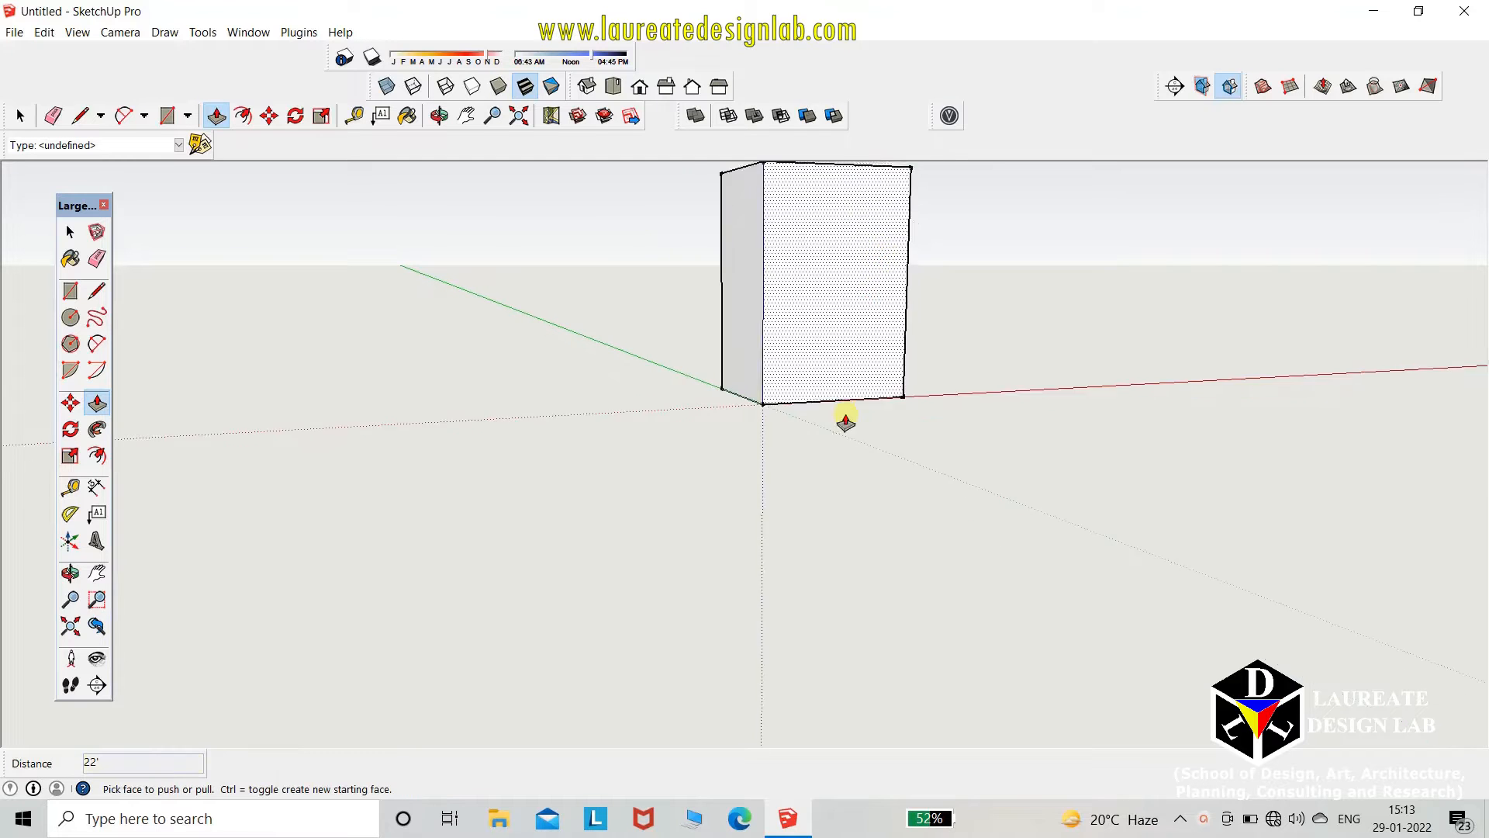
- Import the JPEG image 73 from the facade folder, using it as a texture
{"action": "key", "text": "z"}
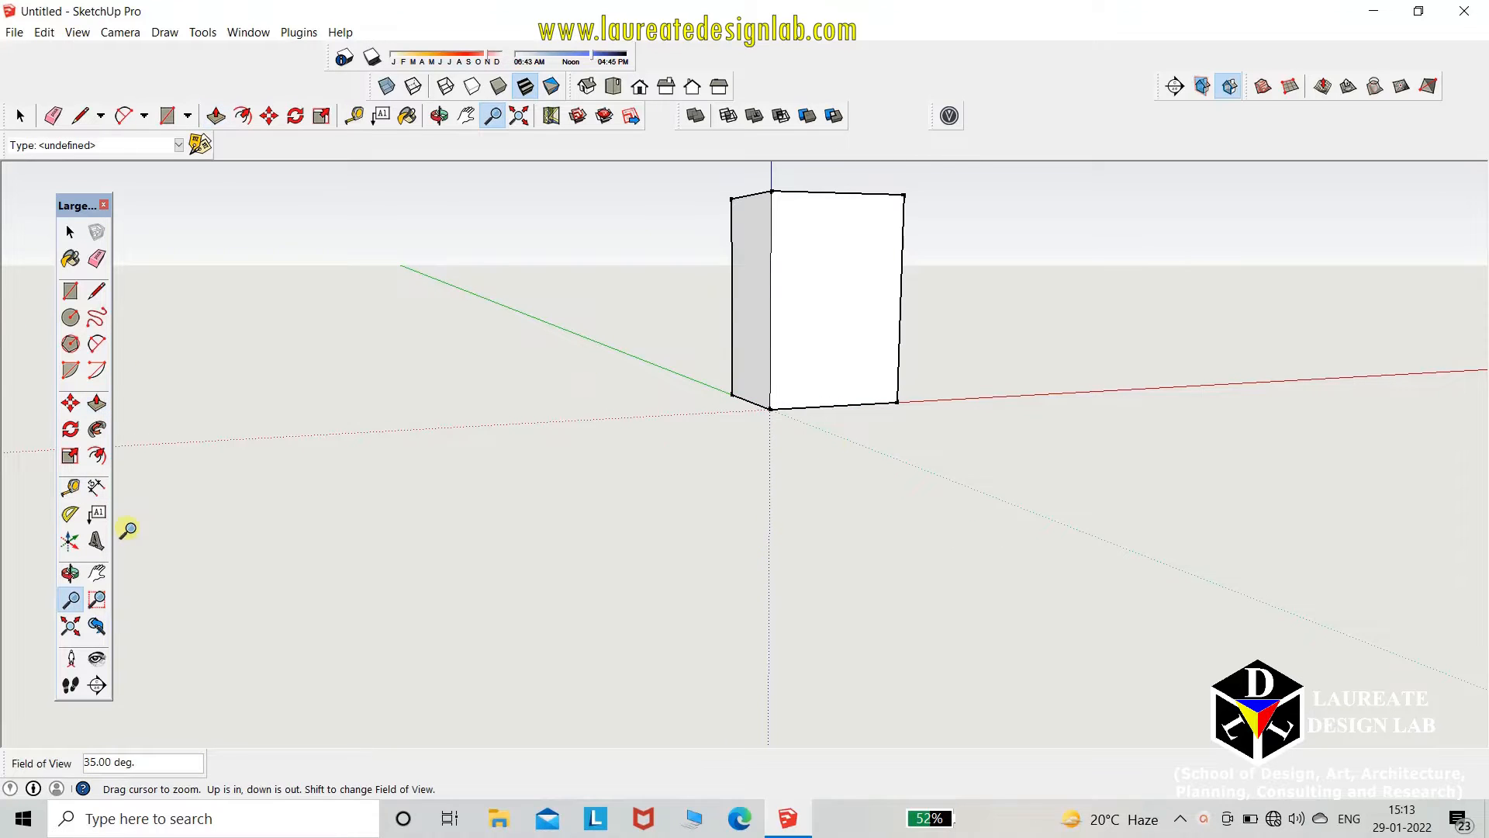
{"action": "scroll", "coordinate": [930, 154], "scroll_direction": "up", "scroll_amount": 2}
{"action": "scroll", "coordinate": [894, 171], "scroll_direction": "up", "scroll_amount": 1}
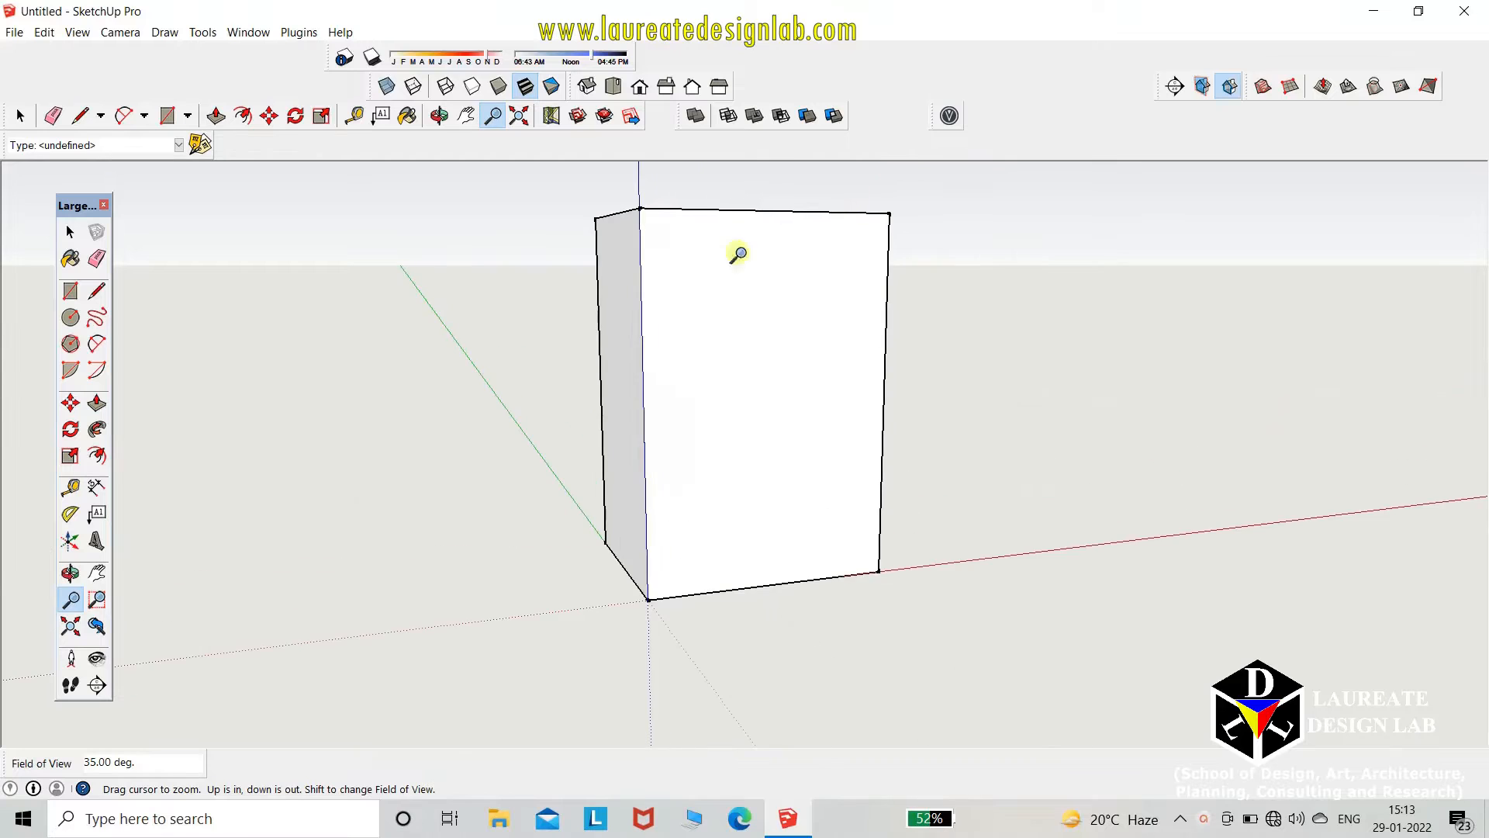
{"action": "left_click", "coordinate": [519, 115]}
{"action": "middle_click_drag", "start_coordinate": [769, 410], "coordinate": [791, 422]}
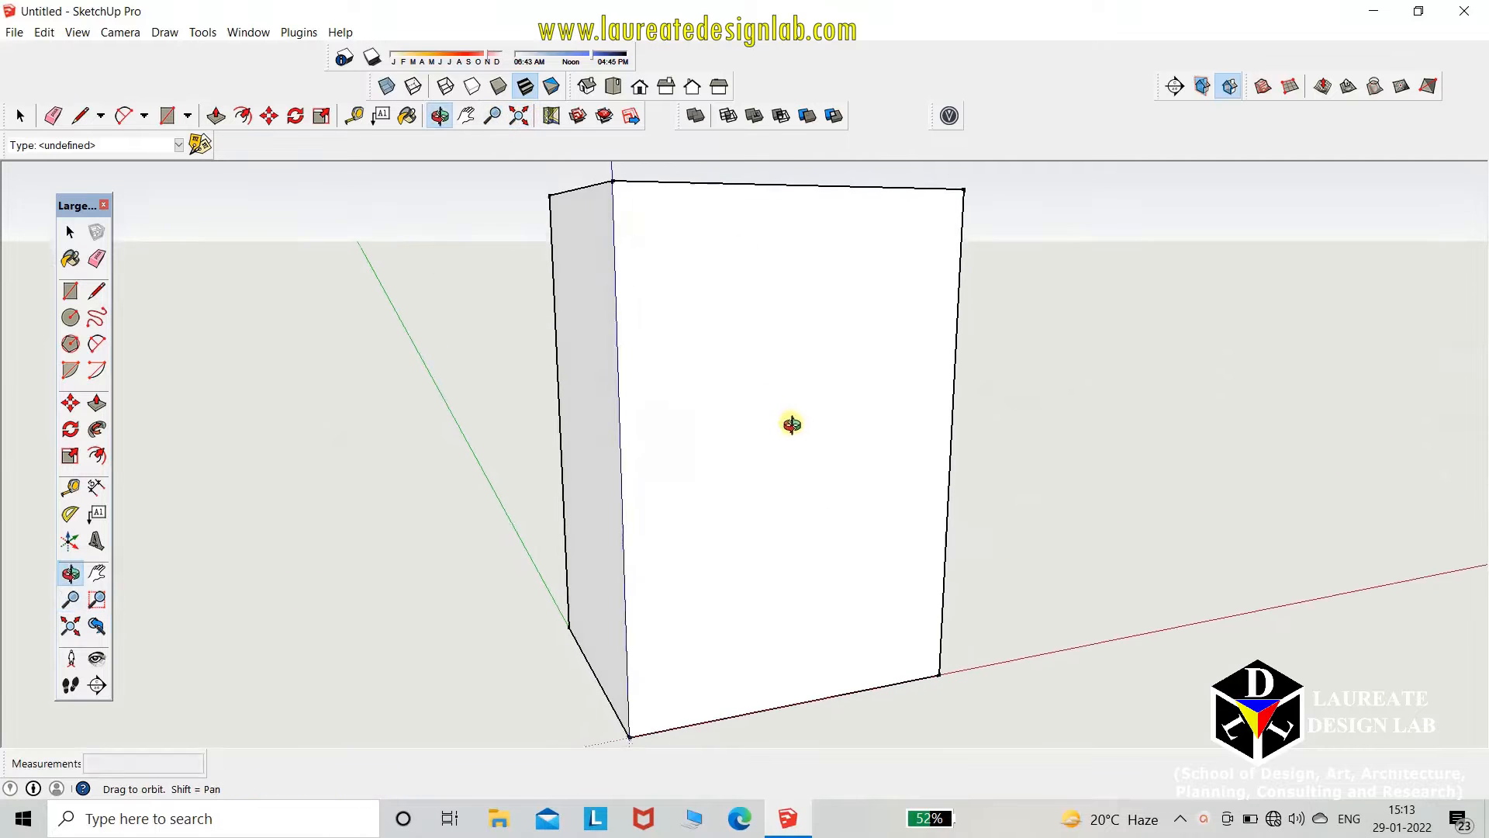
{"action": "left_click", "coordinate": [13, 32]}
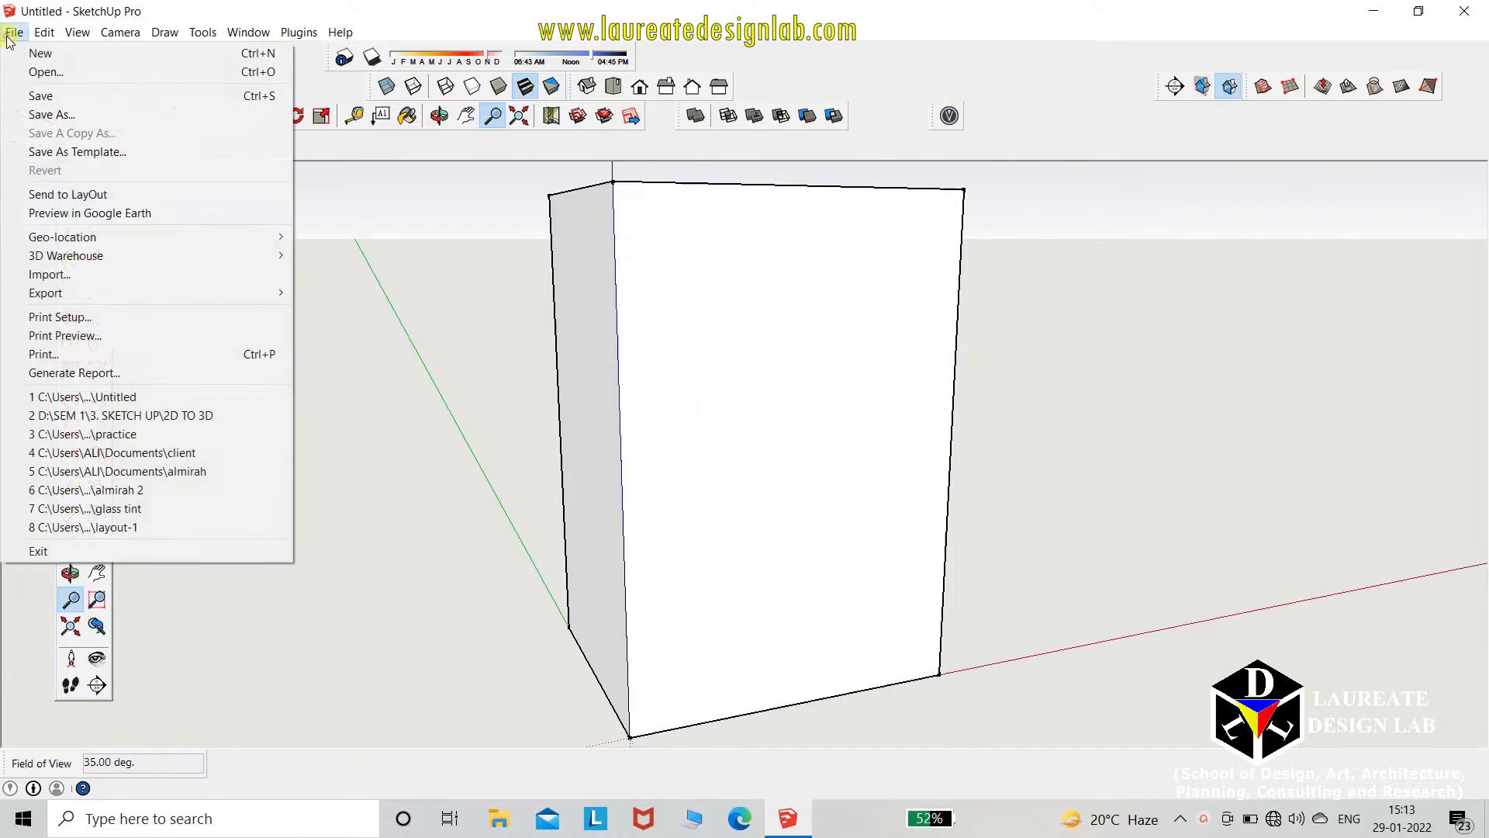
{"action": "left_click", "coordinate": [189, 275]}
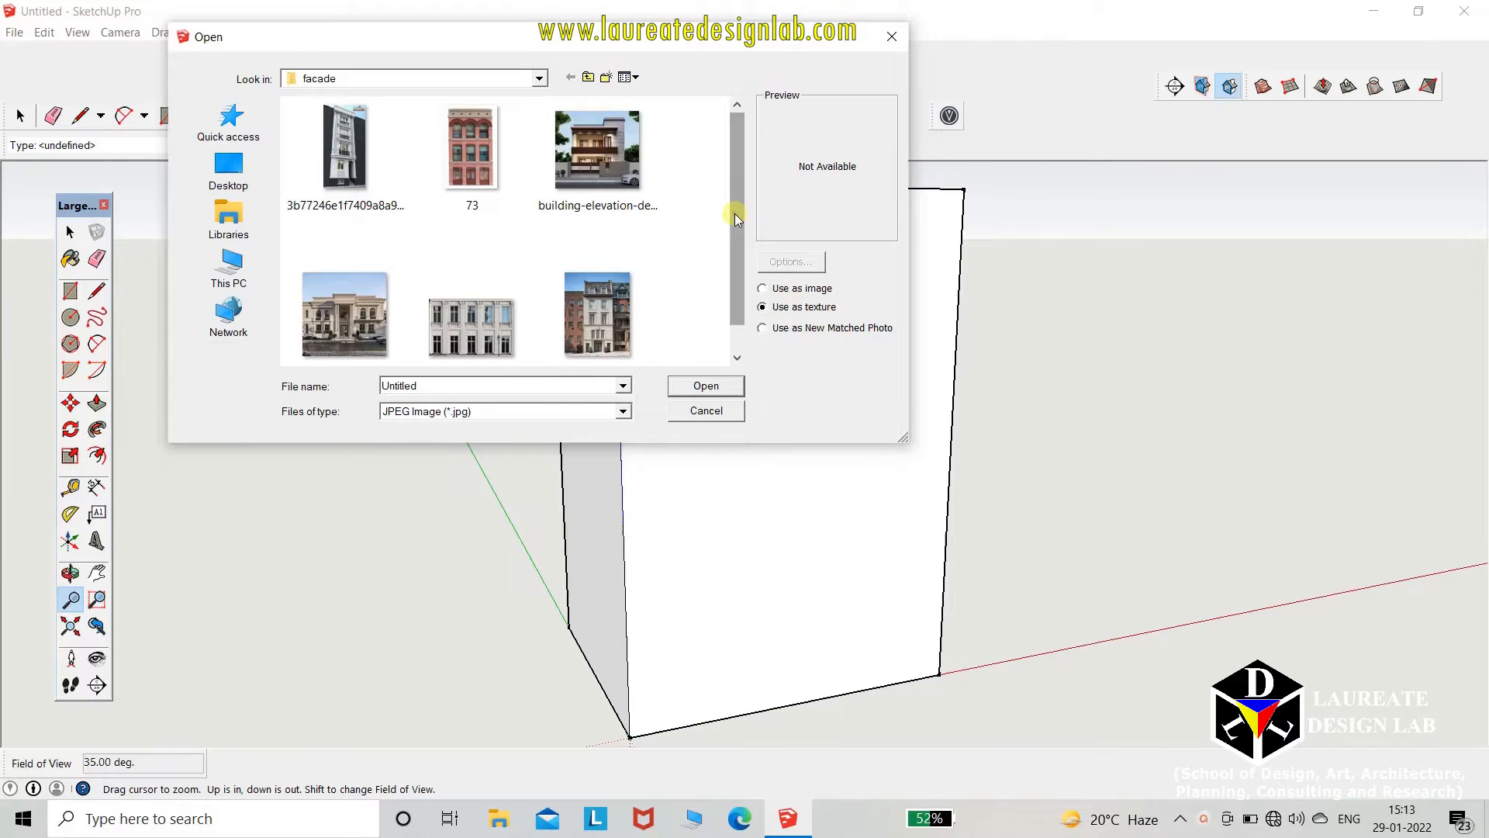
{"action": "left_click_drag", "start_coordinate": [737, 218], "coordinate": [737, 178]}
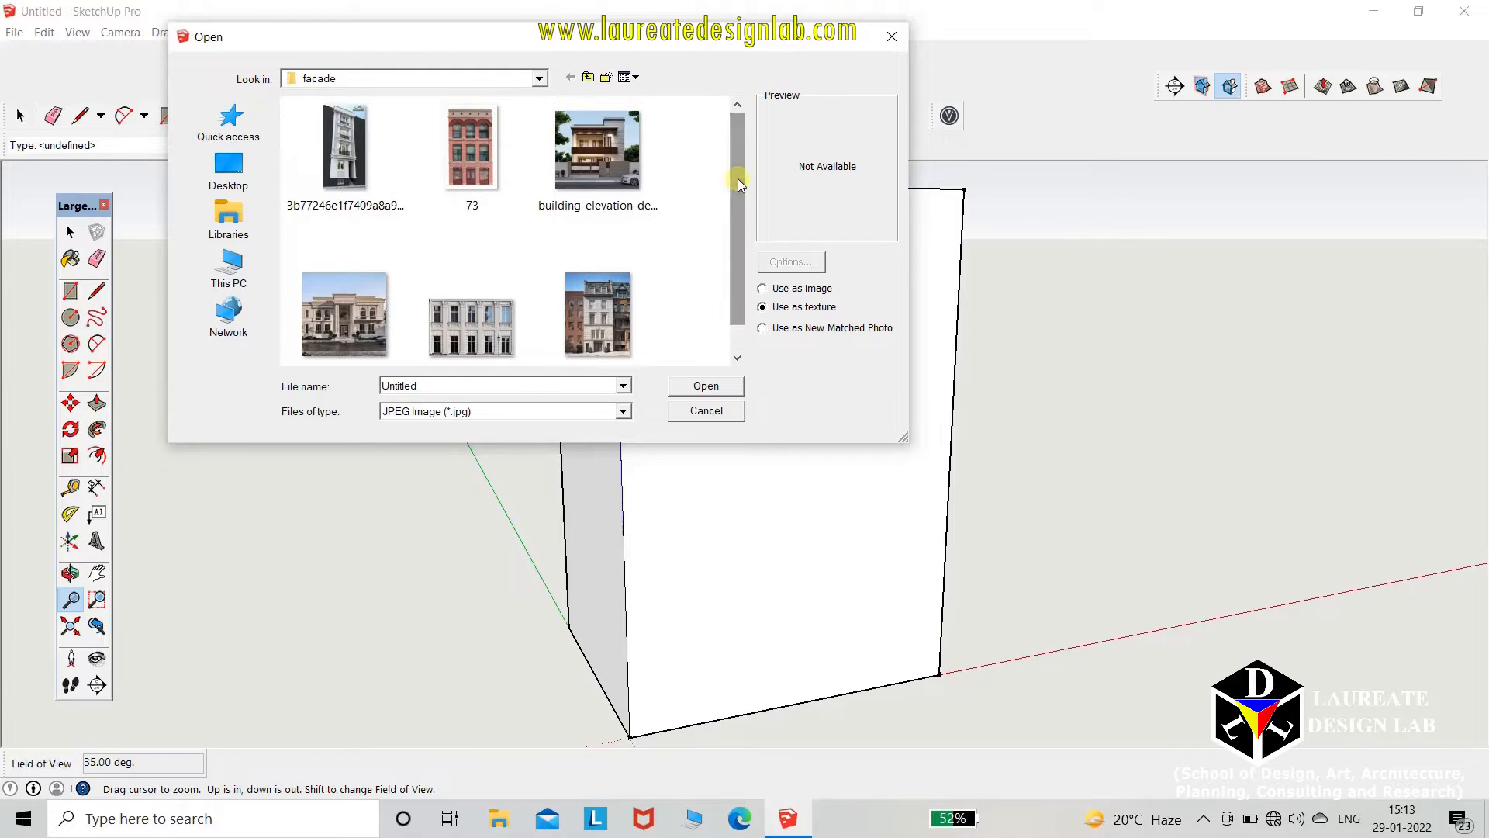
{"action": "left_click", "coordinate": [472, 183]}
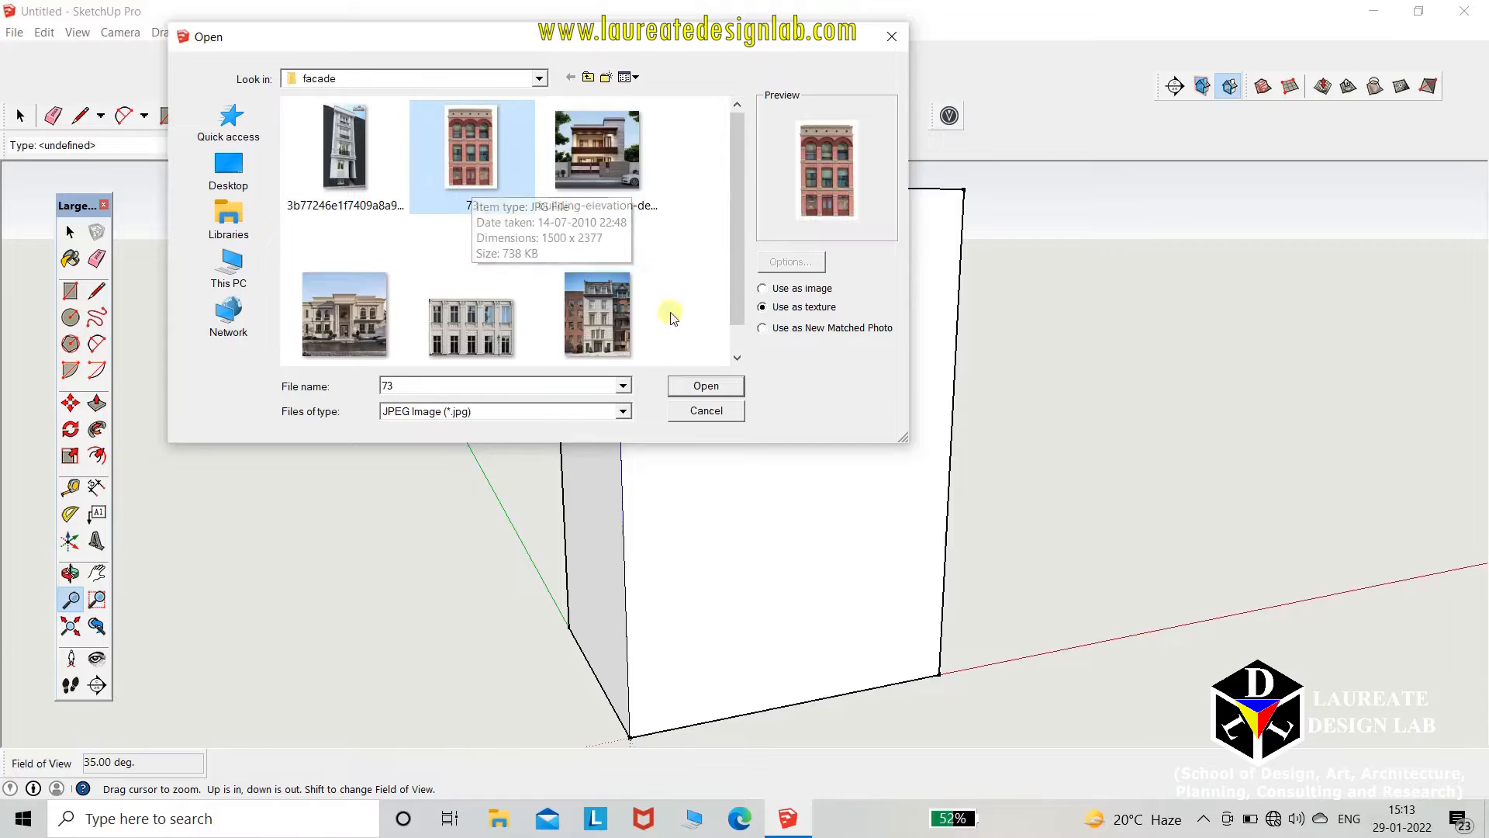
{"action": "left_click", "coordinate": [706, 386]}
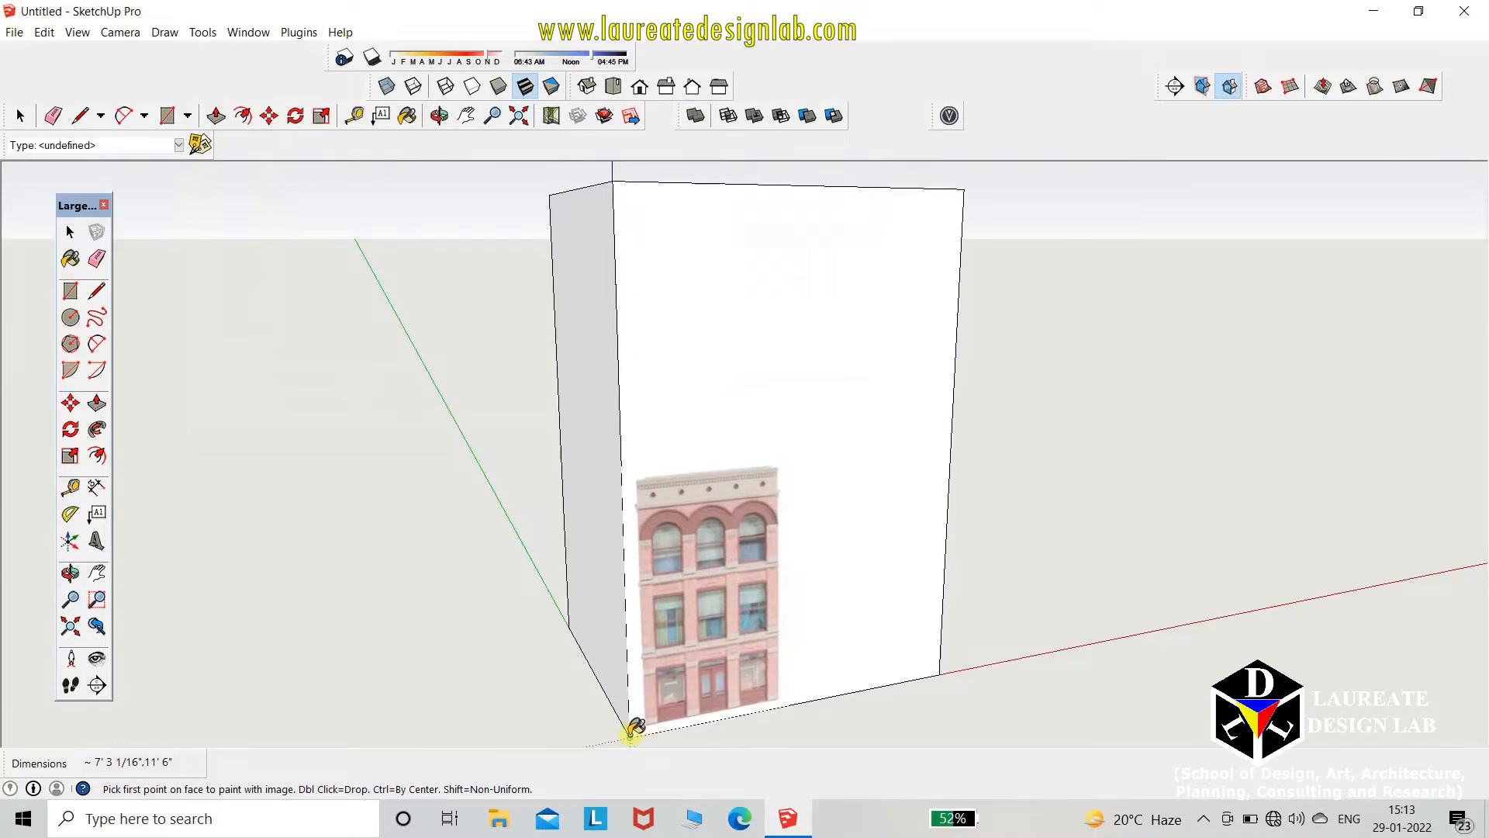
- Place the facade texture on the block's front face from its lower-left corner, scaled wider than the face
{"action": "left_click", "coordinate": [631, 735]}
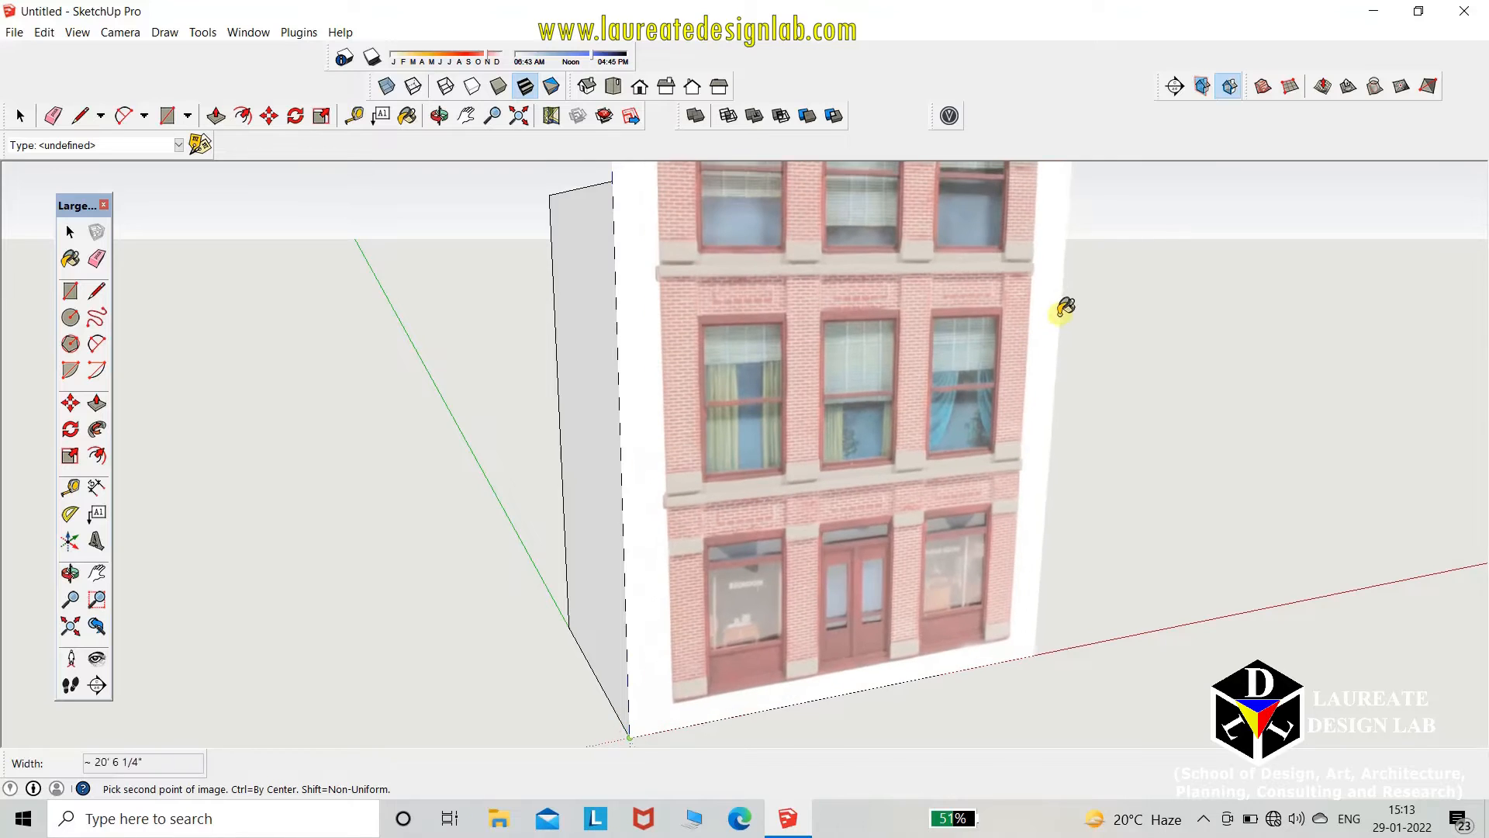
{"action": "key", "text": "z"}
{"action": "left_click_drag", "start_coordinate": [1043, 332], "coordinate": [877, 446]}
- Select the textured front face and open its texture for position editing
{"action": "left_click", "coordinate": [70, 231]}
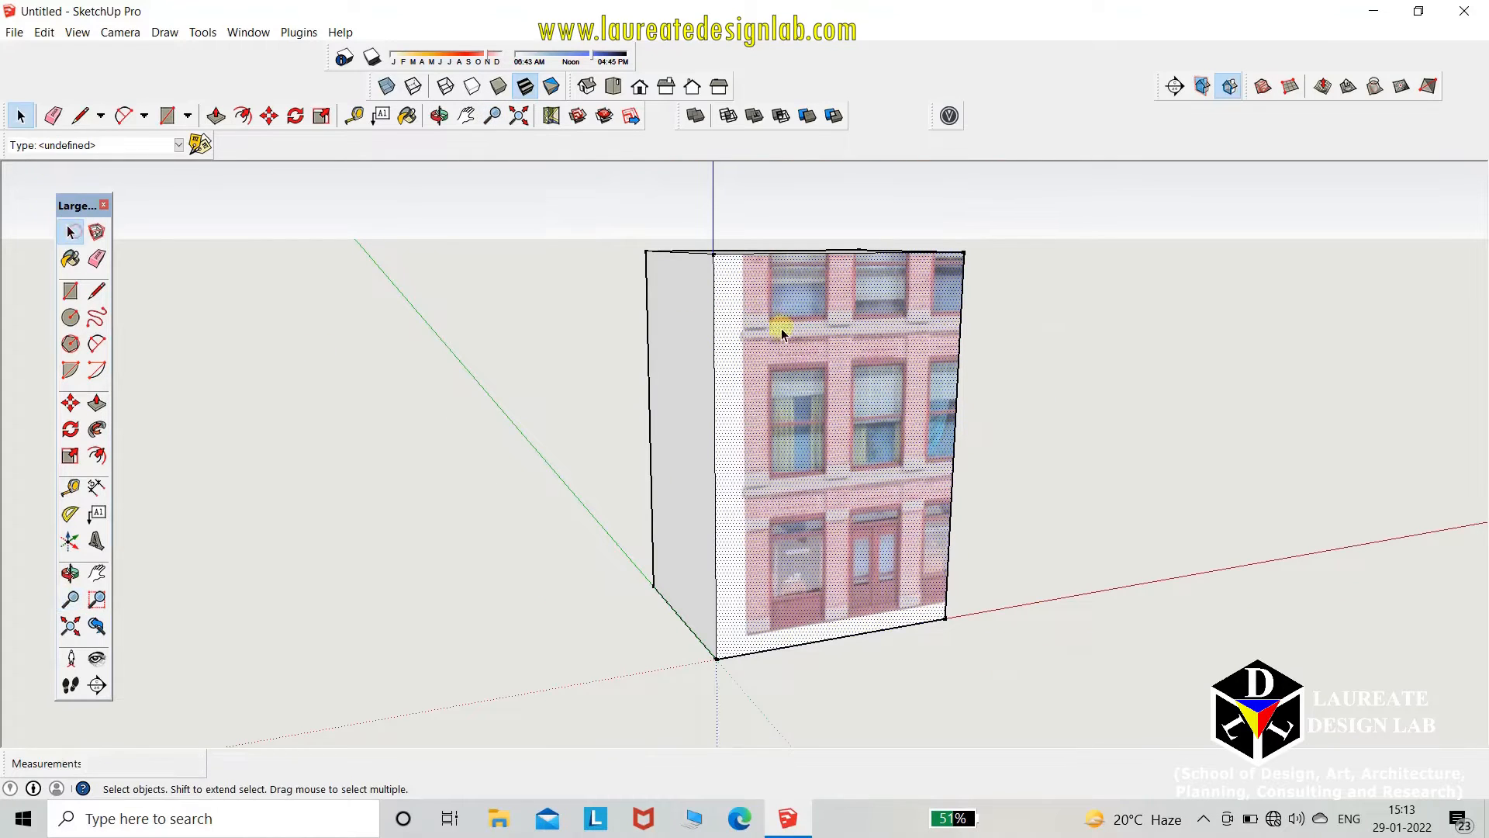
{"action": "left_click", "coordinate": [1217, 487]}
{"action": "left_click", "coordinate": [869, 413]}
{"action": "right_click", "coordinate": [868, 413]}
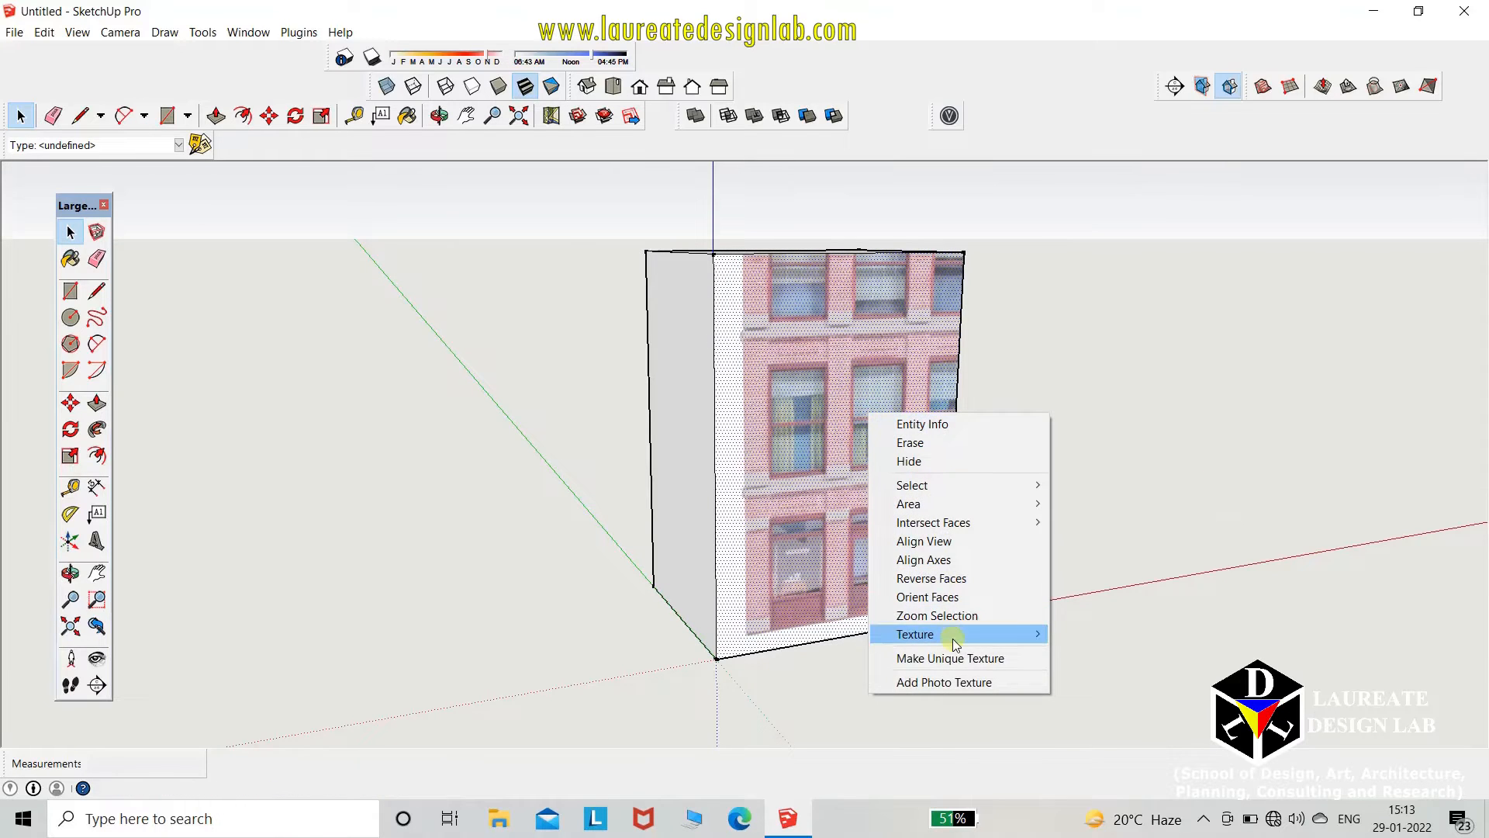
{"action": "mouse_move", "coordinate": [958, 633]}
{"action": "left_click", "coordinate": [1109, 634]}
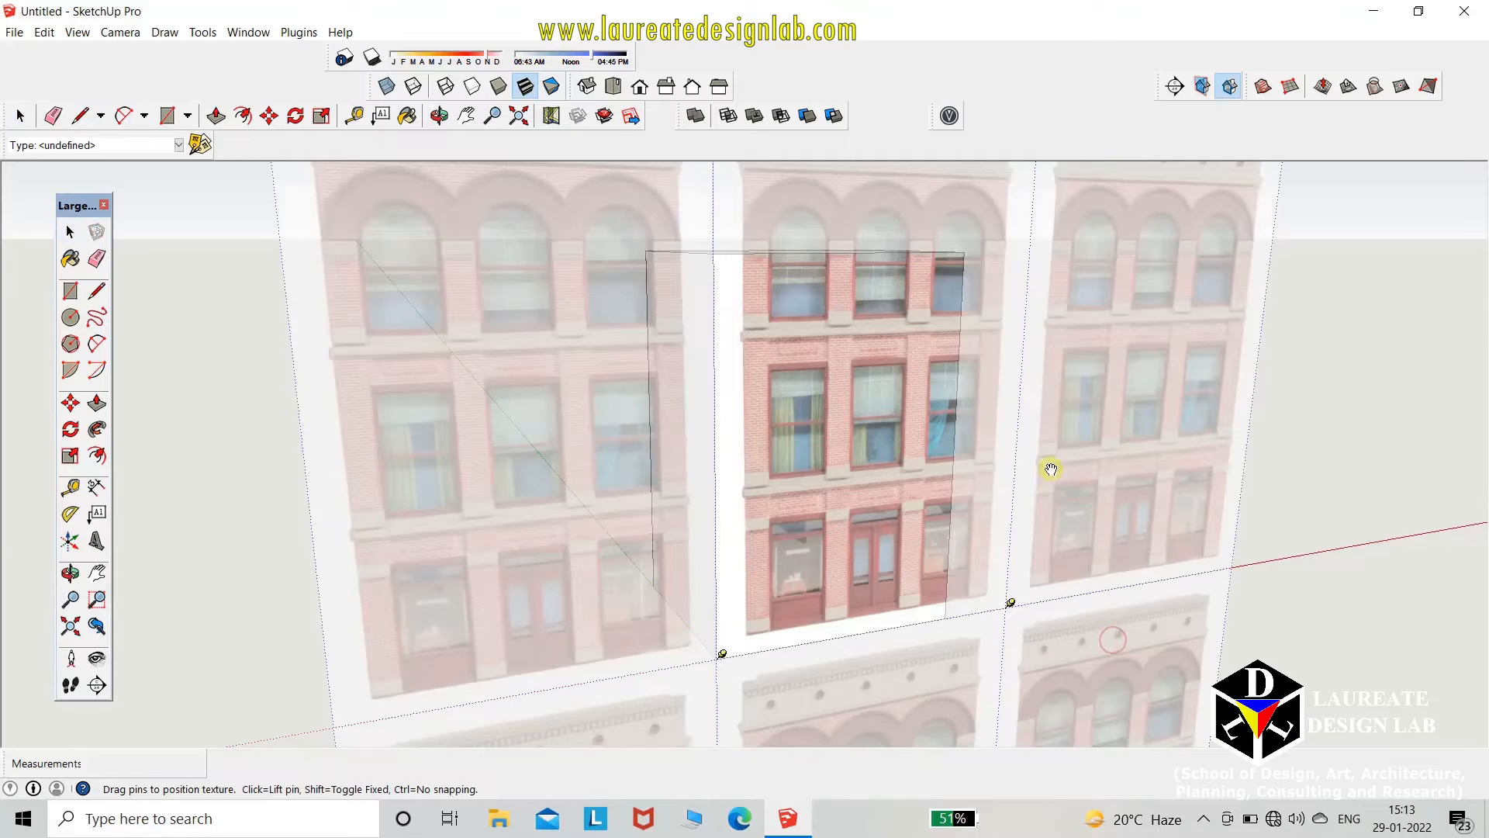
- Lift the two lower texture pins and place them on the base line of the pictured building, one at its lower-left corner
{"action": "scroll", "coordinate": [714, 627], "scroll_direction": "up", "scroll_amount": 6}
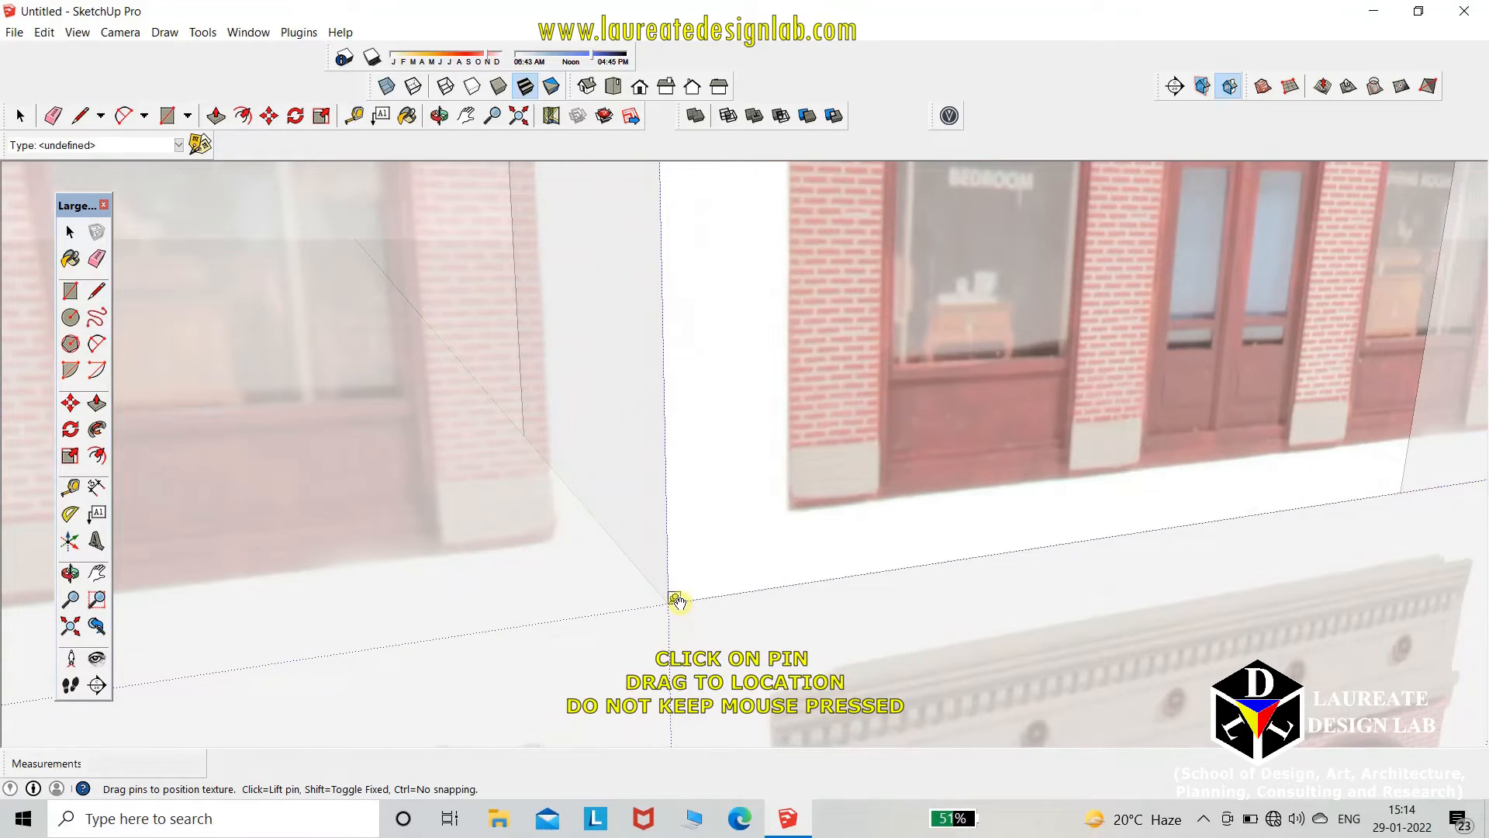
{"action": "left_click", "coordinate": [675, 600]}
{"action": "left_click_drag", "start_coordinate": [805, 506], "coordinate": [711, 506]}
{"action": "scroll", "coordinate": [1283, 473], "scroll_direction": "up", "scroll_amount": 5}
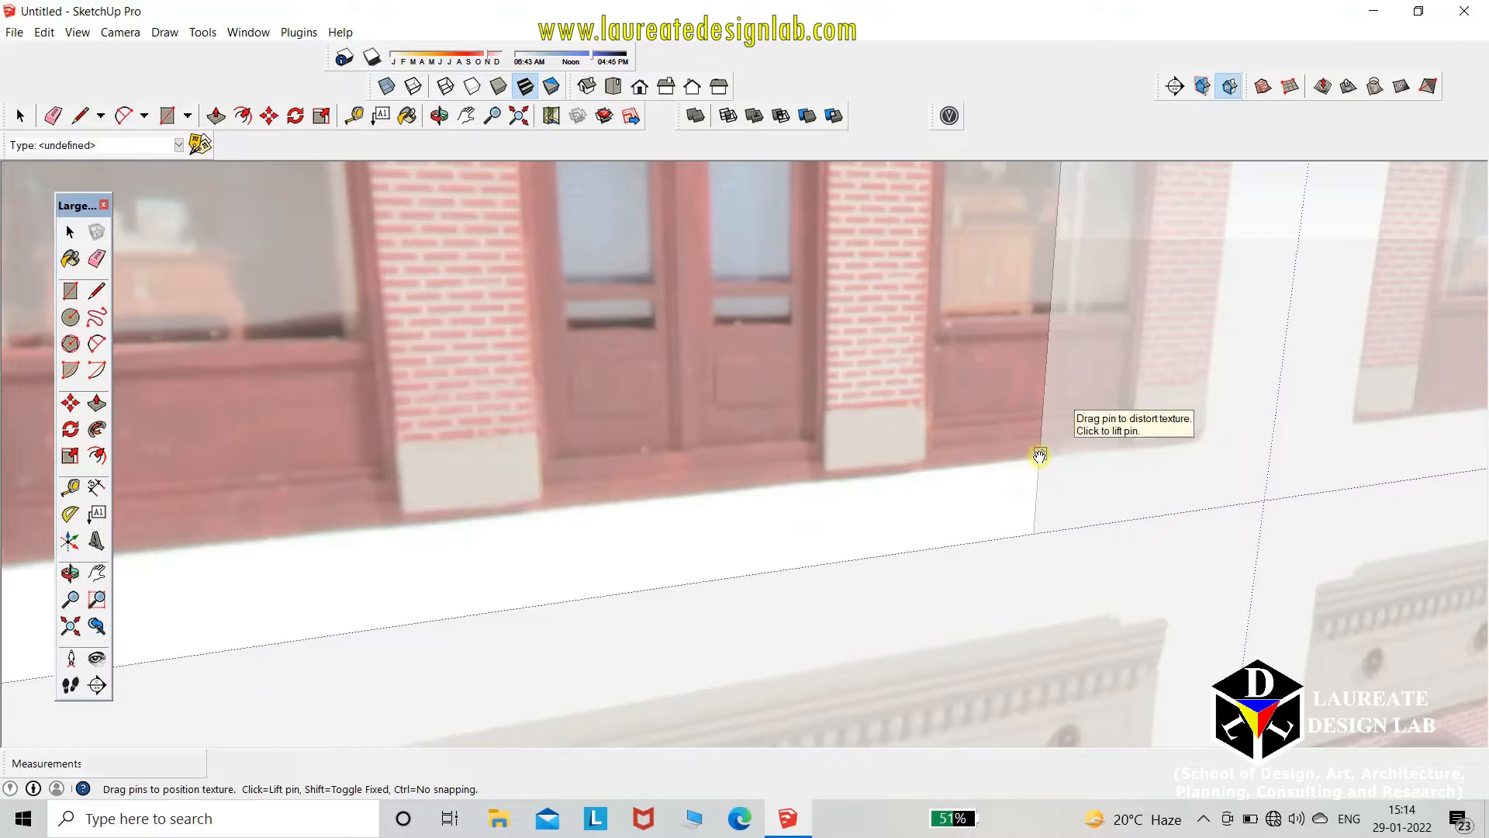
- Lift the two upper texture pins and place them on the left and right corners of the pictured building's cornice
{"action": "scroll", "coordinate": [1097, 714], "scroll_direction": "down", "scroll_amount": 8}
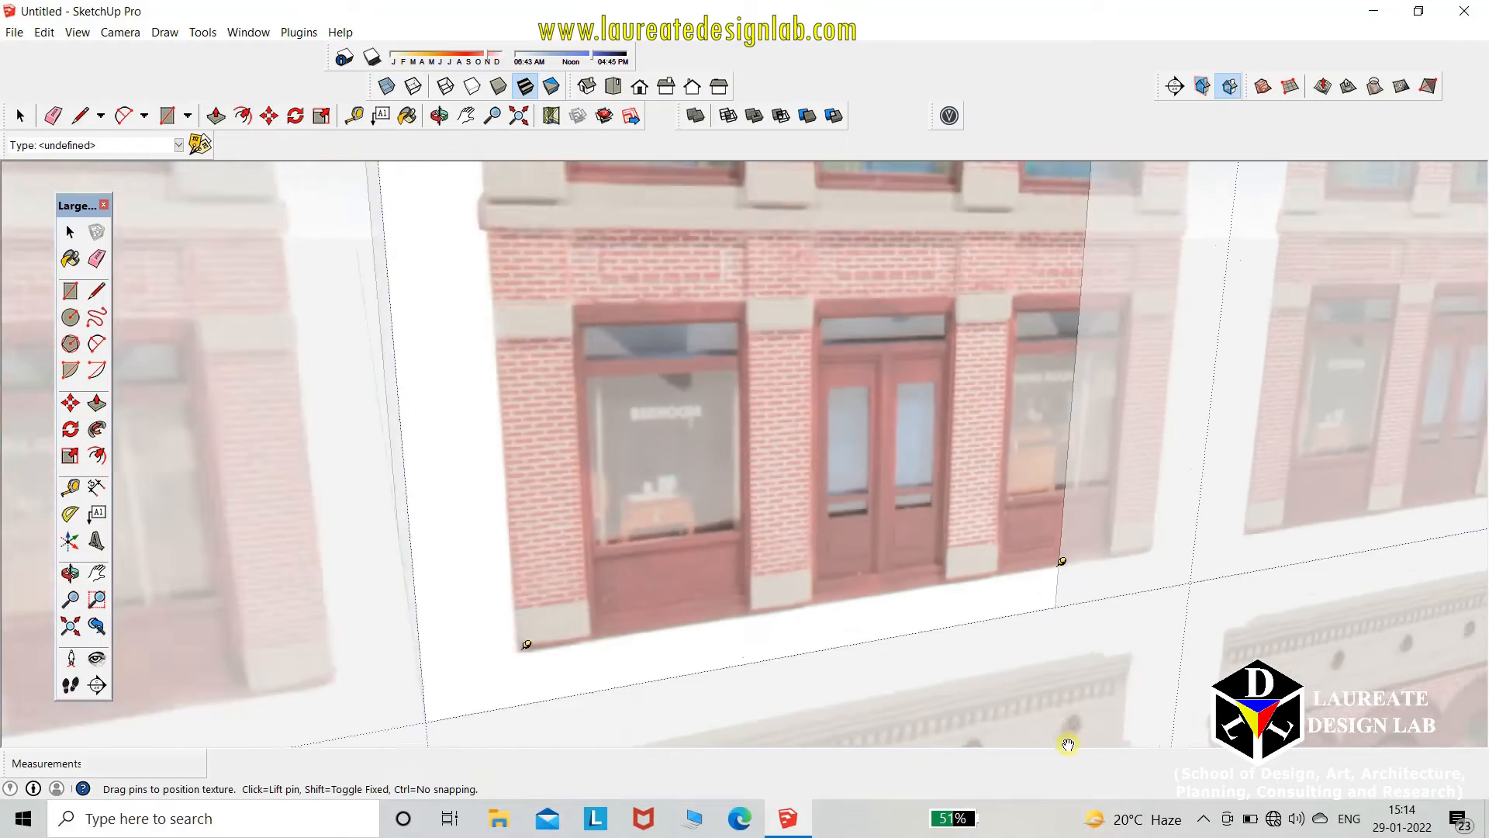
{"action": "scroll", "coordinate": [947, 681], "scroll_direction": "down", "scroll_amount": 2}
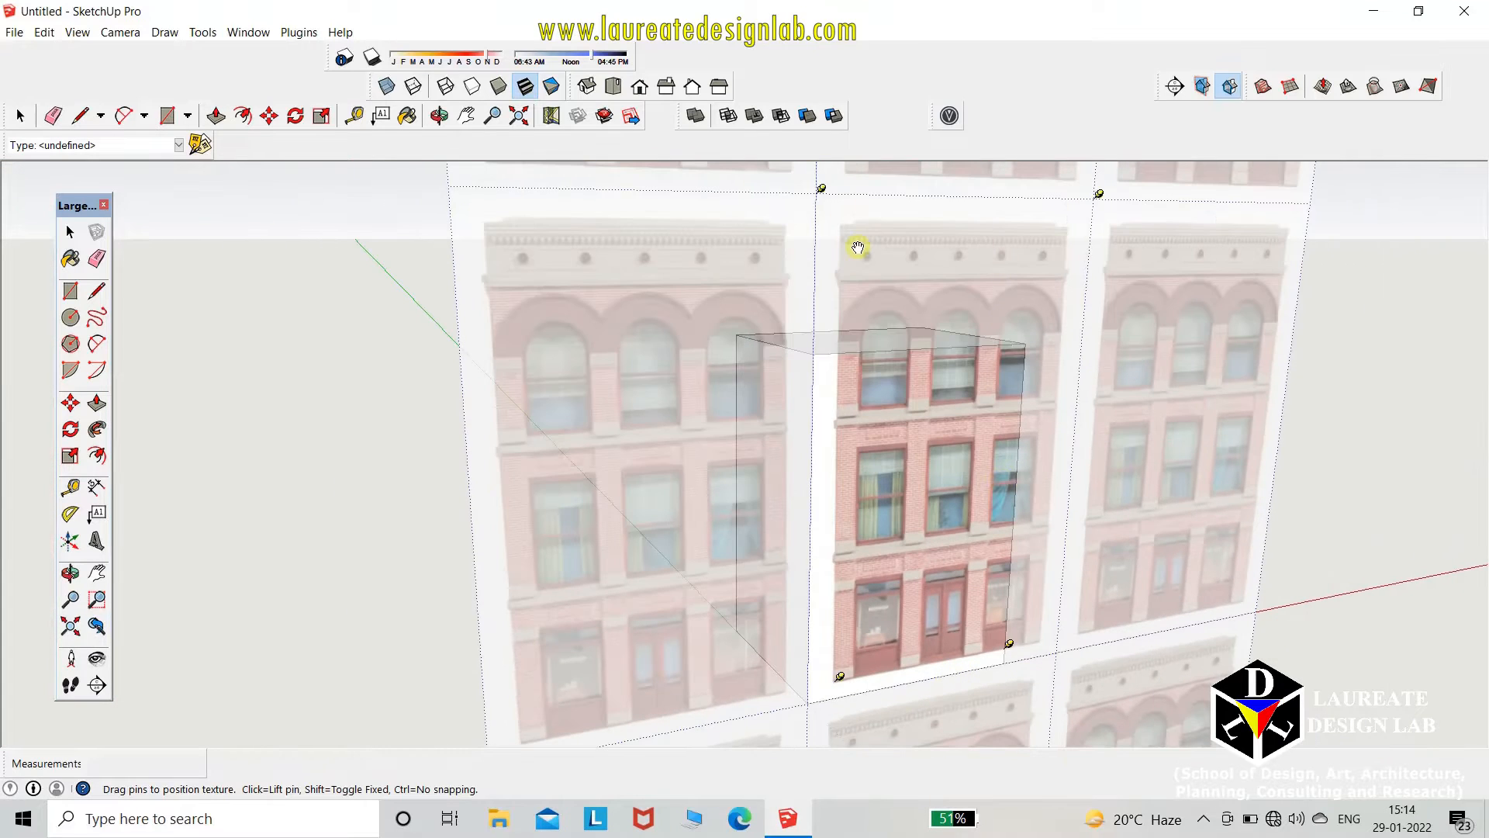
{"action": "scroll", "coordinate": [822, 194], "scroll_direction": "up", "scroll_amount": 3}
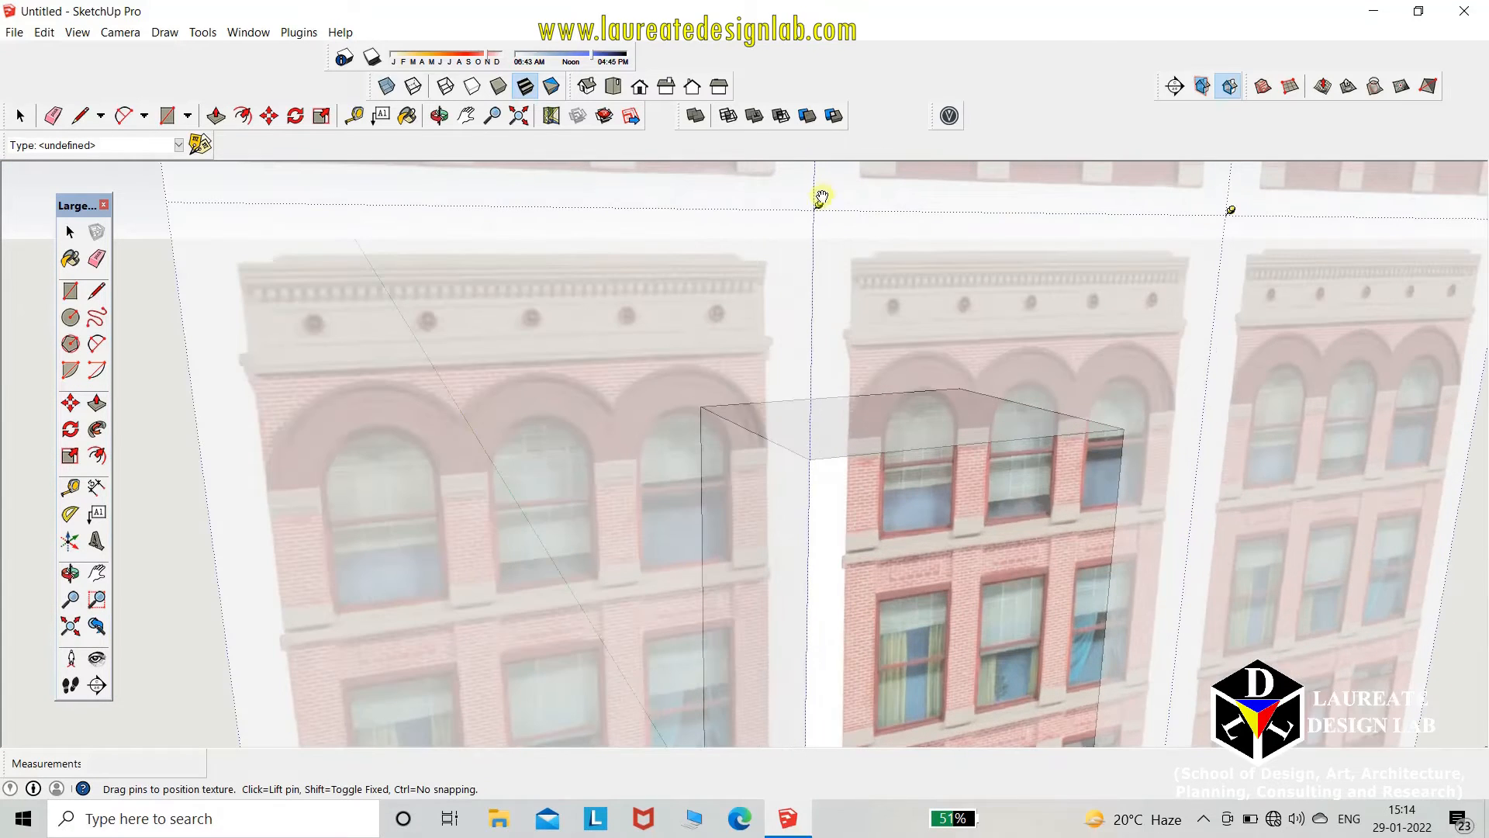
{"action": "scroll", "coordinate": [822, 204], "scroll_direction": "up", "scroll_amount": 2}
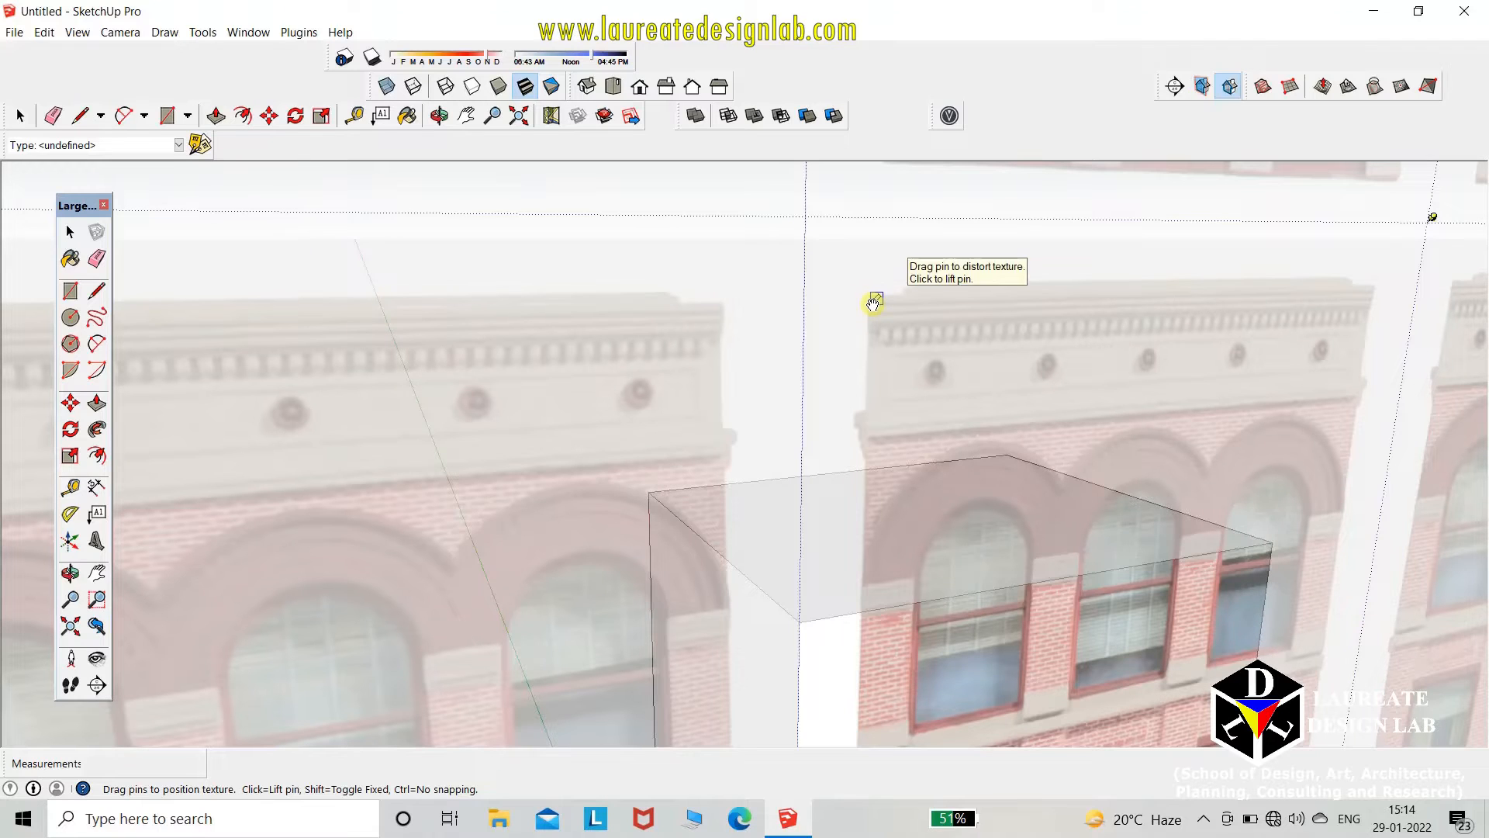
{"action": "left_click_drag", "start_coordinate": [875, 293], "coordinate": [877, 300]}
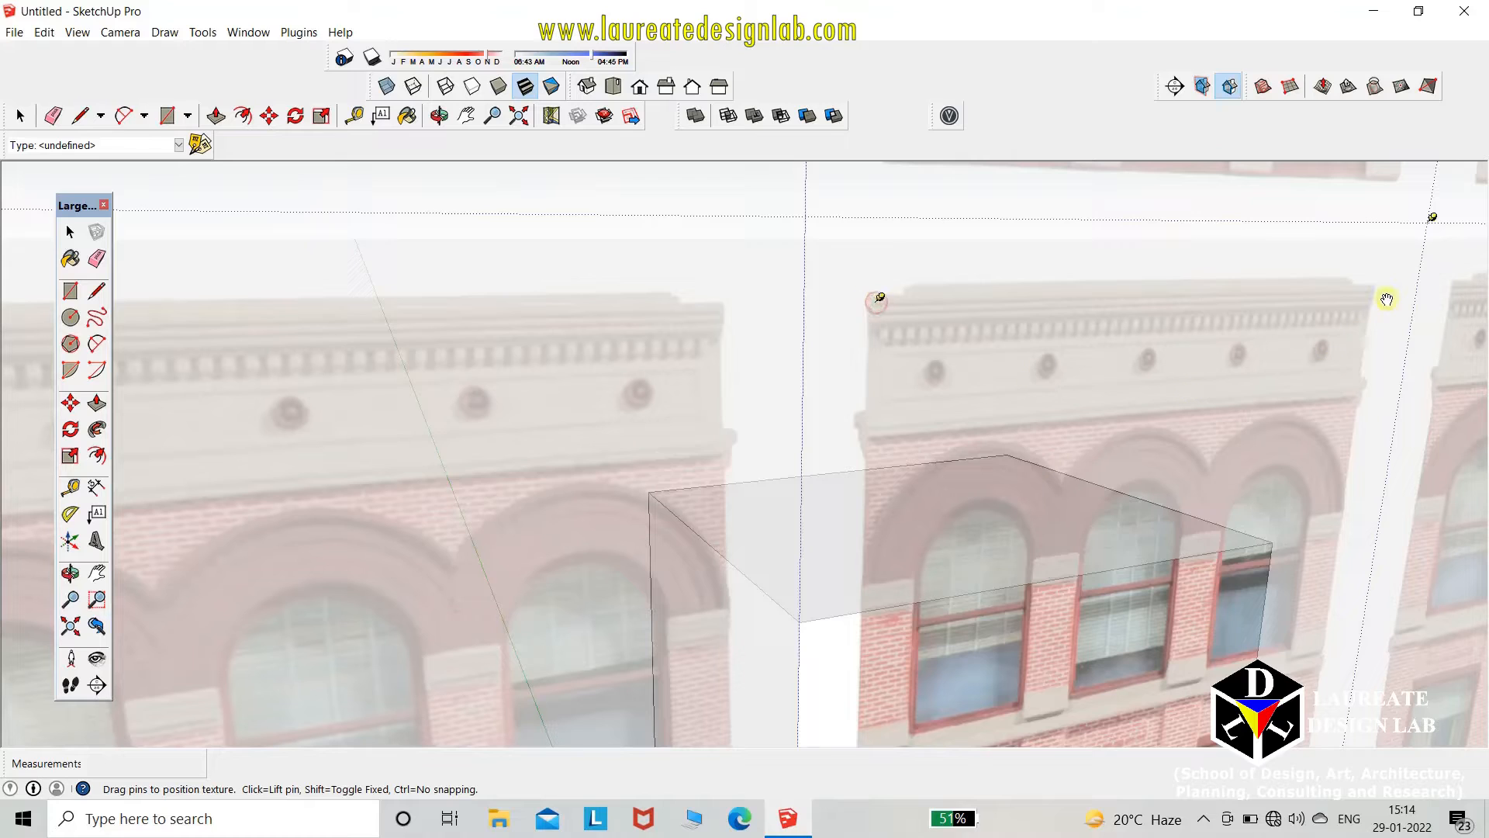
{"action": "left_click_drag", "start_coordinate": [1436, 221], "coordinate": [1409, 254]}
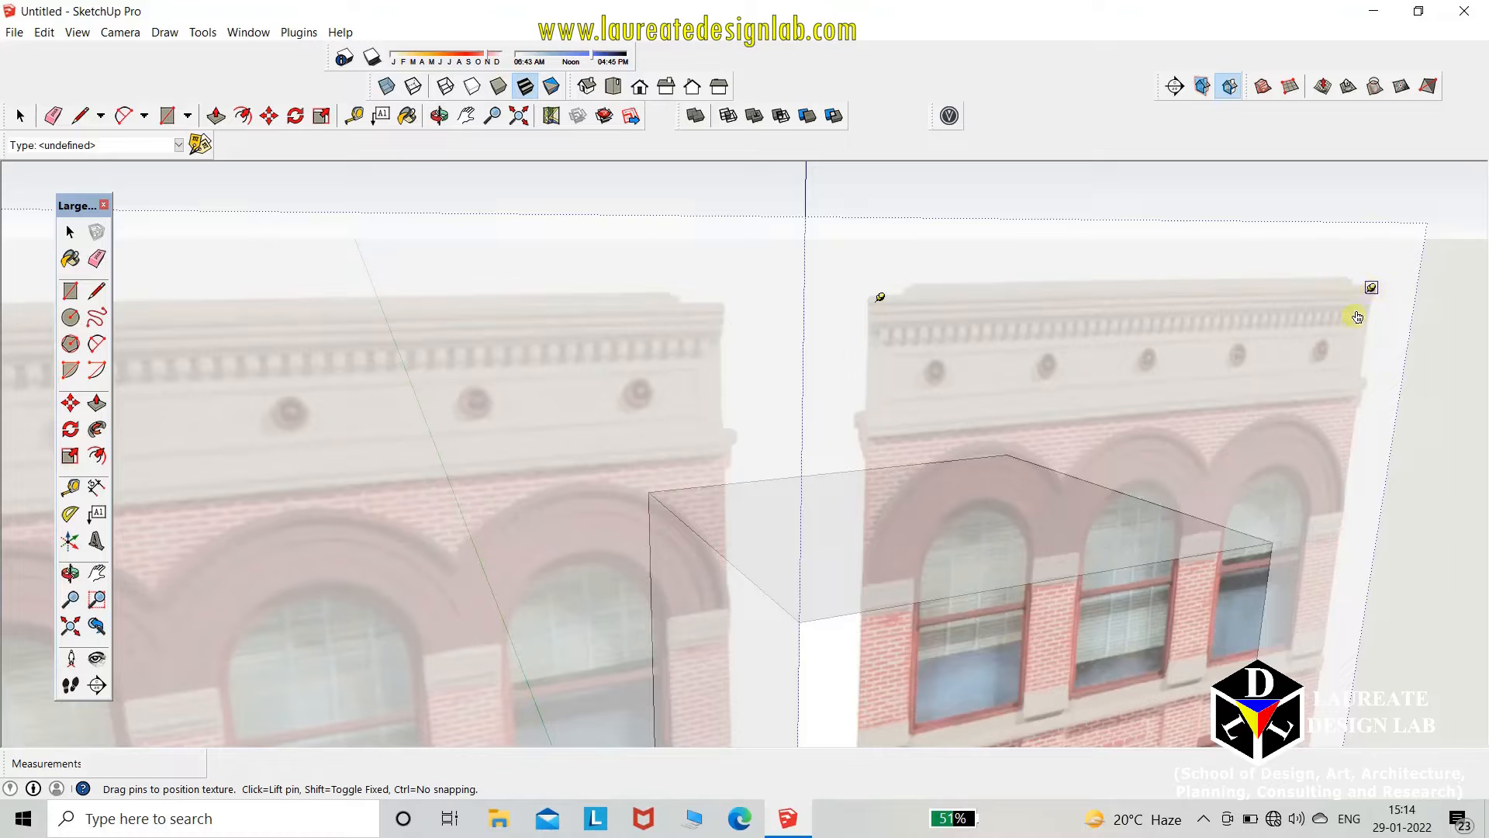
- Distort the texture by moving its lower-left pin to the front face's lower-left corner
{"action": "scroll", "coordinate": [904, 289], "scroll_direction": "down", "scroll_amount": 5}
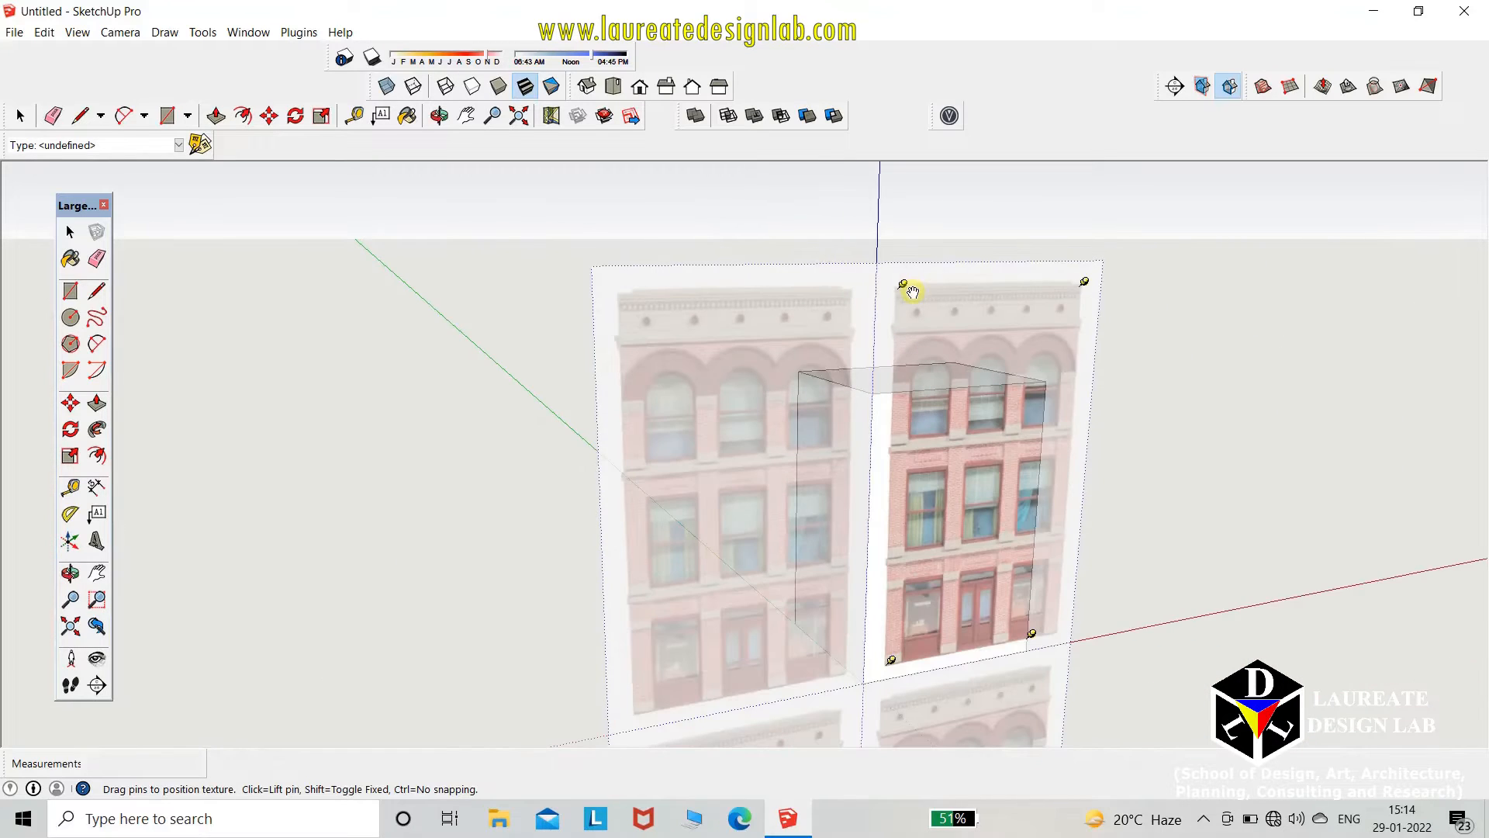
{"action": "scroll", "coordinate": [923, 741], "scroll_direction": "up", "scroll_amount": 6}
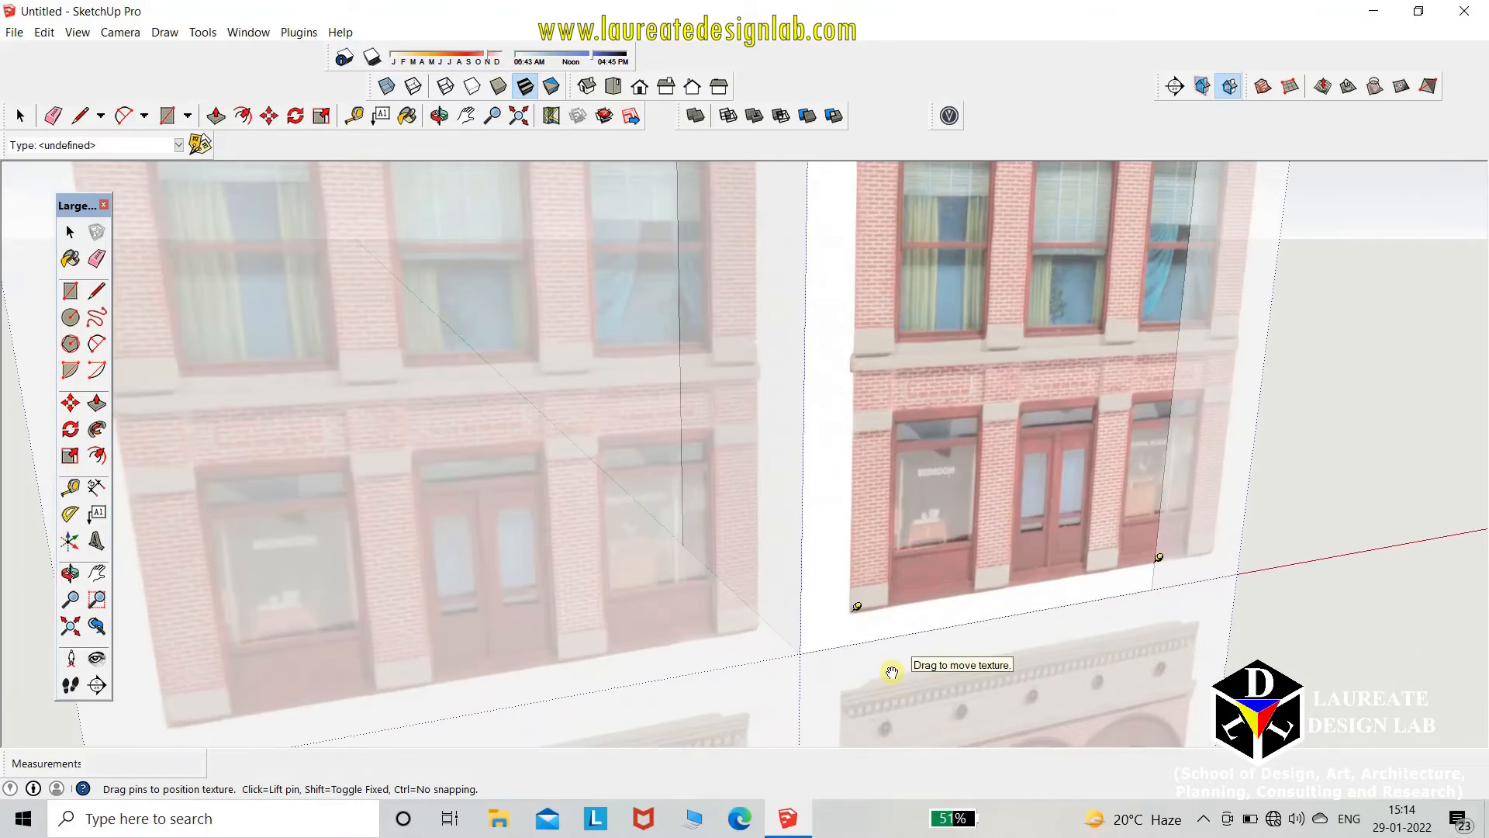
{"action": "scroll", "coordinate": [888, 669], "scroll_direction": "up", "scroll_amount": 2}
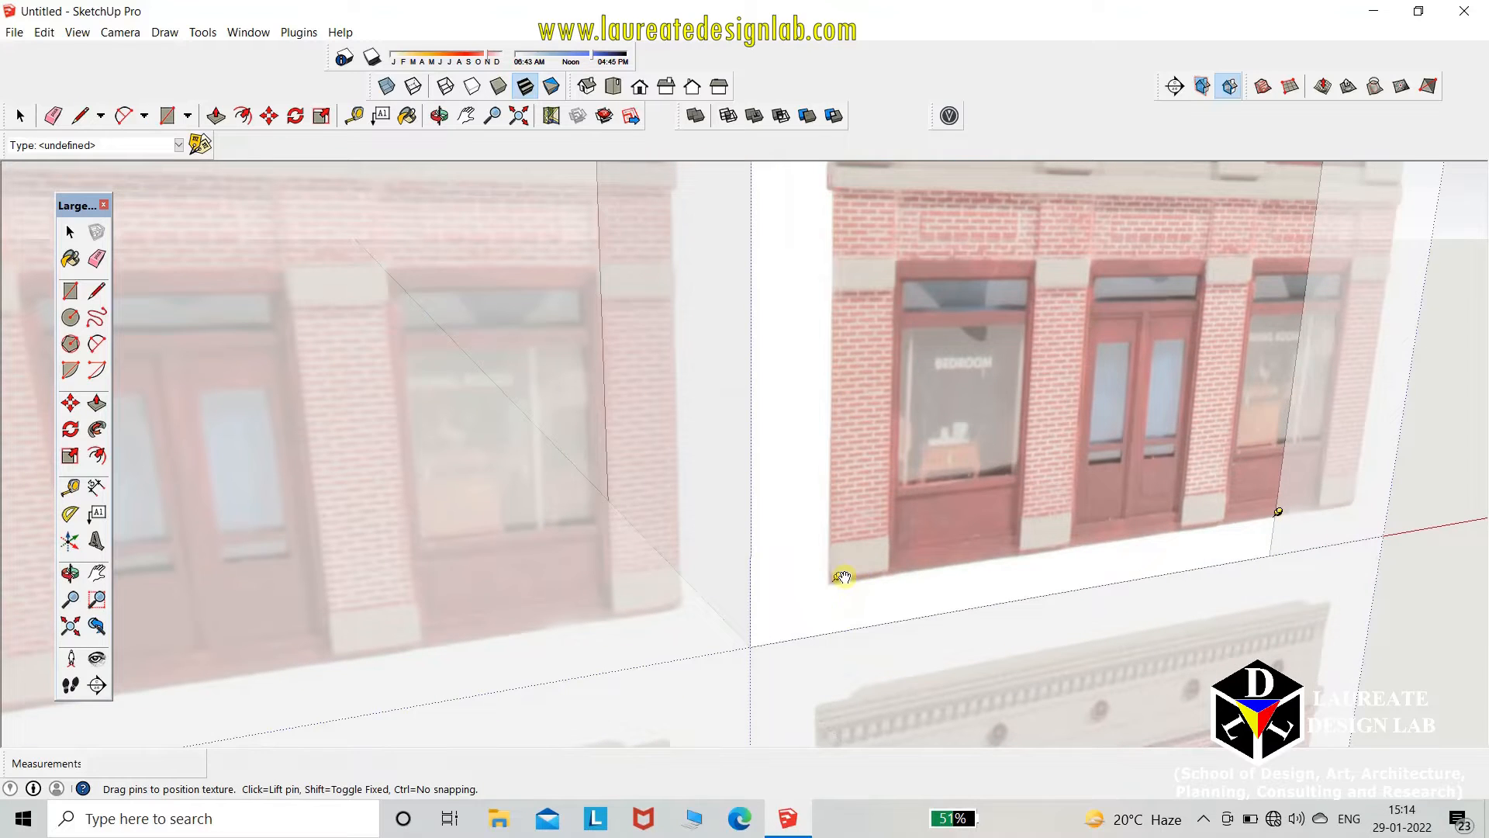
{"action": "left_click_drag", "start_coordinate": [843, 577], "coordinate": [755, 643]}
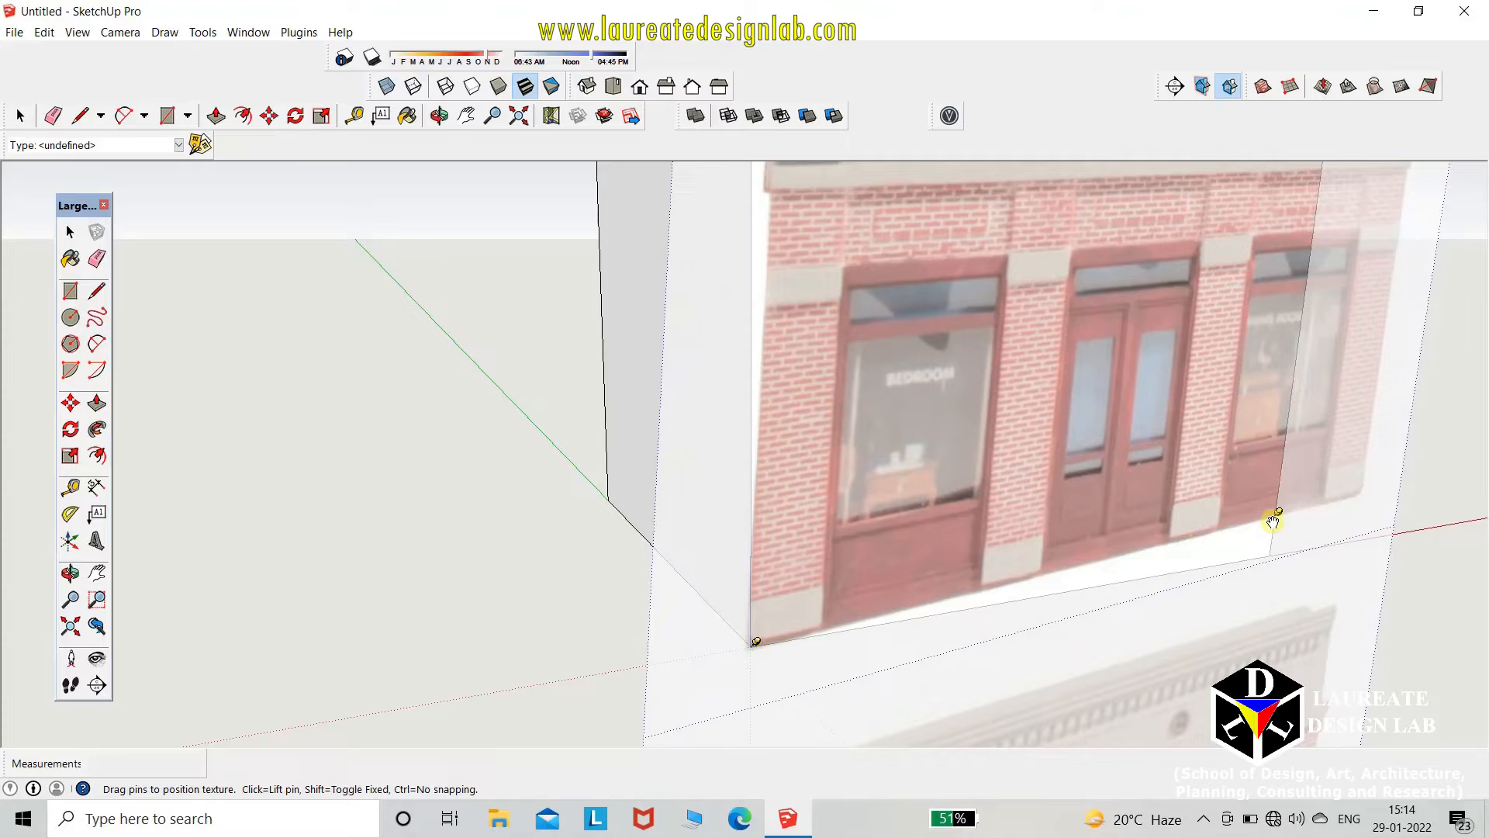
- Distort the texture by moving its lower-right pin to the front face's lower-right corner
{"action": "left_click_drag", "start_coordinate": [1277, 516], "coordinate": [1353, 592]}
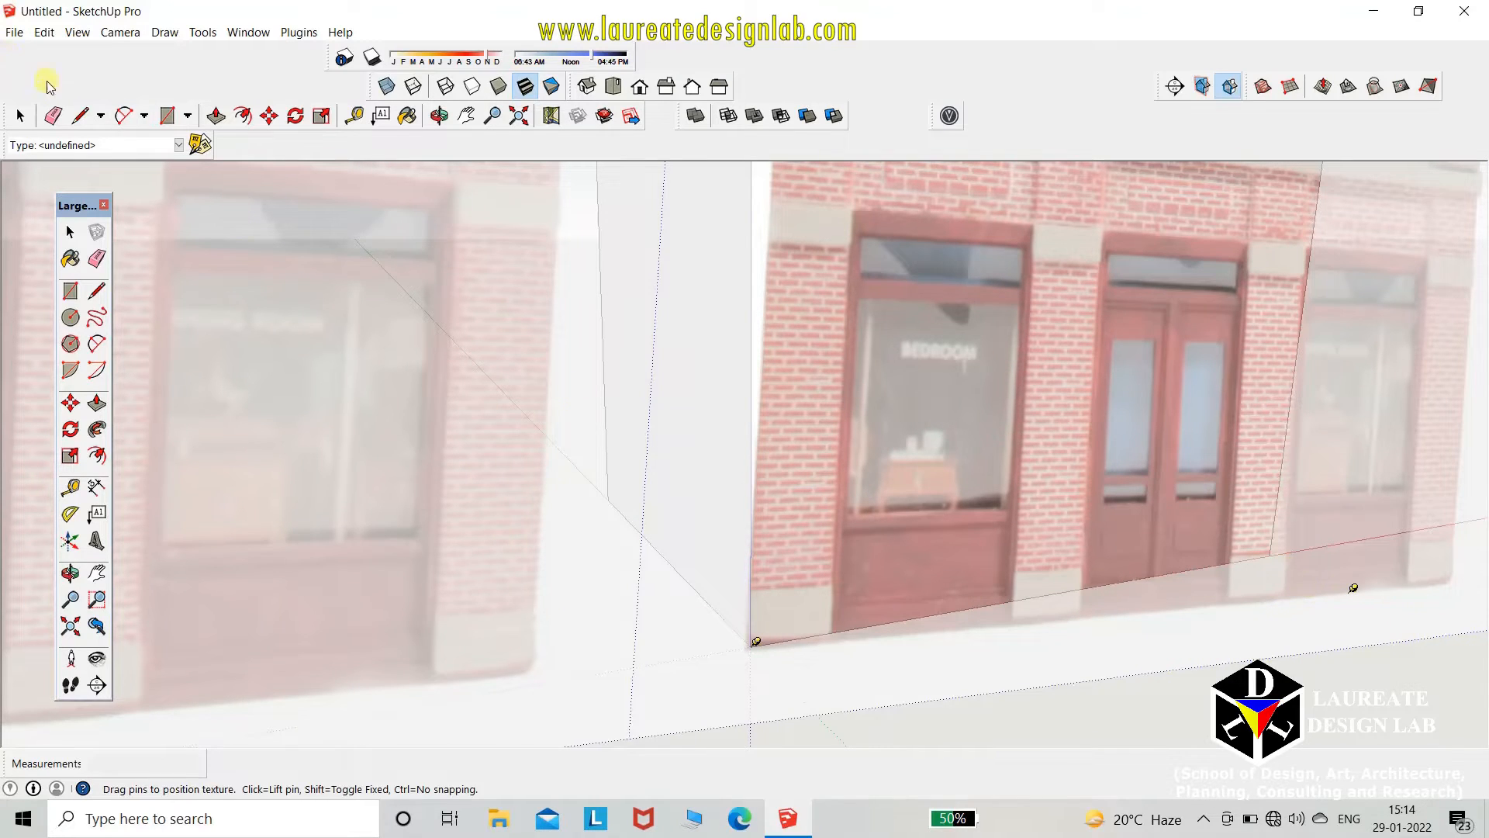
{"action": "middle_click_drag", "start_coordinate": [1344, 571], "coordinate": [1309, 567], "text": "shift"}
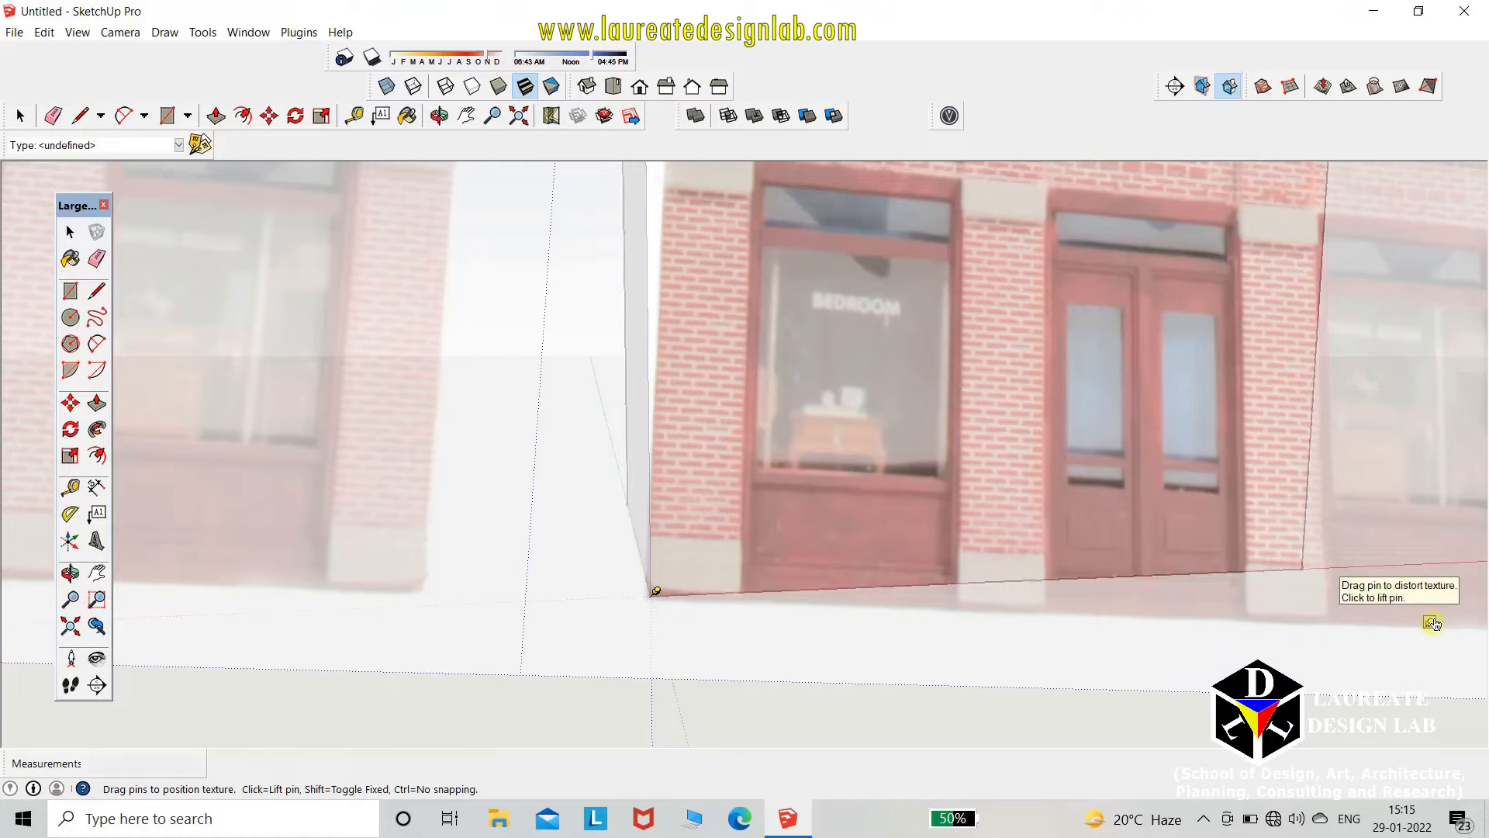
{"action": "left_click_drag", "start_coordinate": [1433, 623], "coordinate": [1360, 543]}
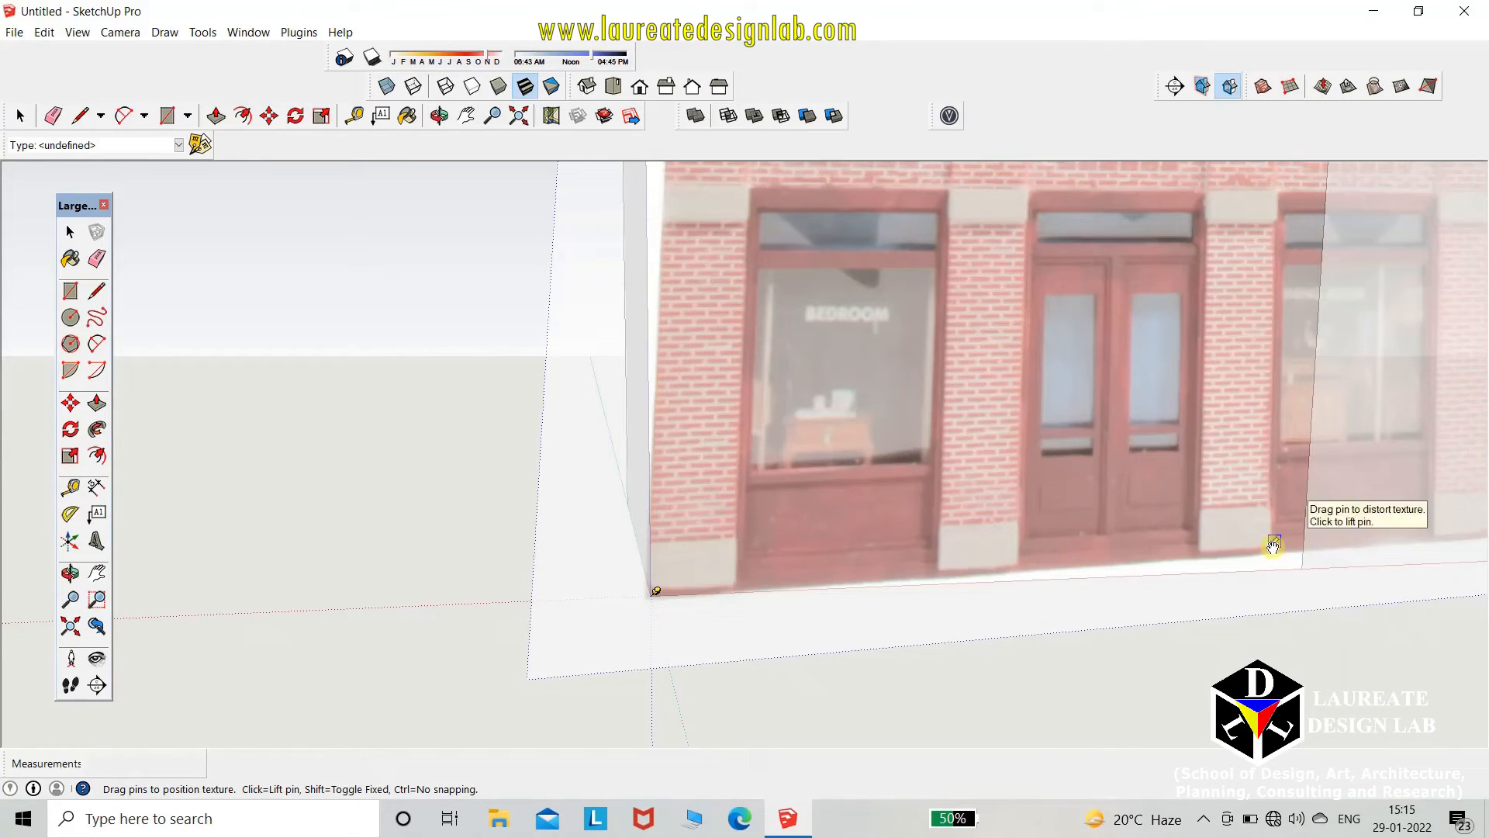
{"action": "left_click_drag", "start_coordinate": [1275, 537], "coordinate": [1303, 561]}
- Distort the texture by moving its upper-left pin to the front face's upper-left corner
{"action": "scroll", "coordinate": [1143, 634], "scroll_direction": "down", "scroll_amount": 5}
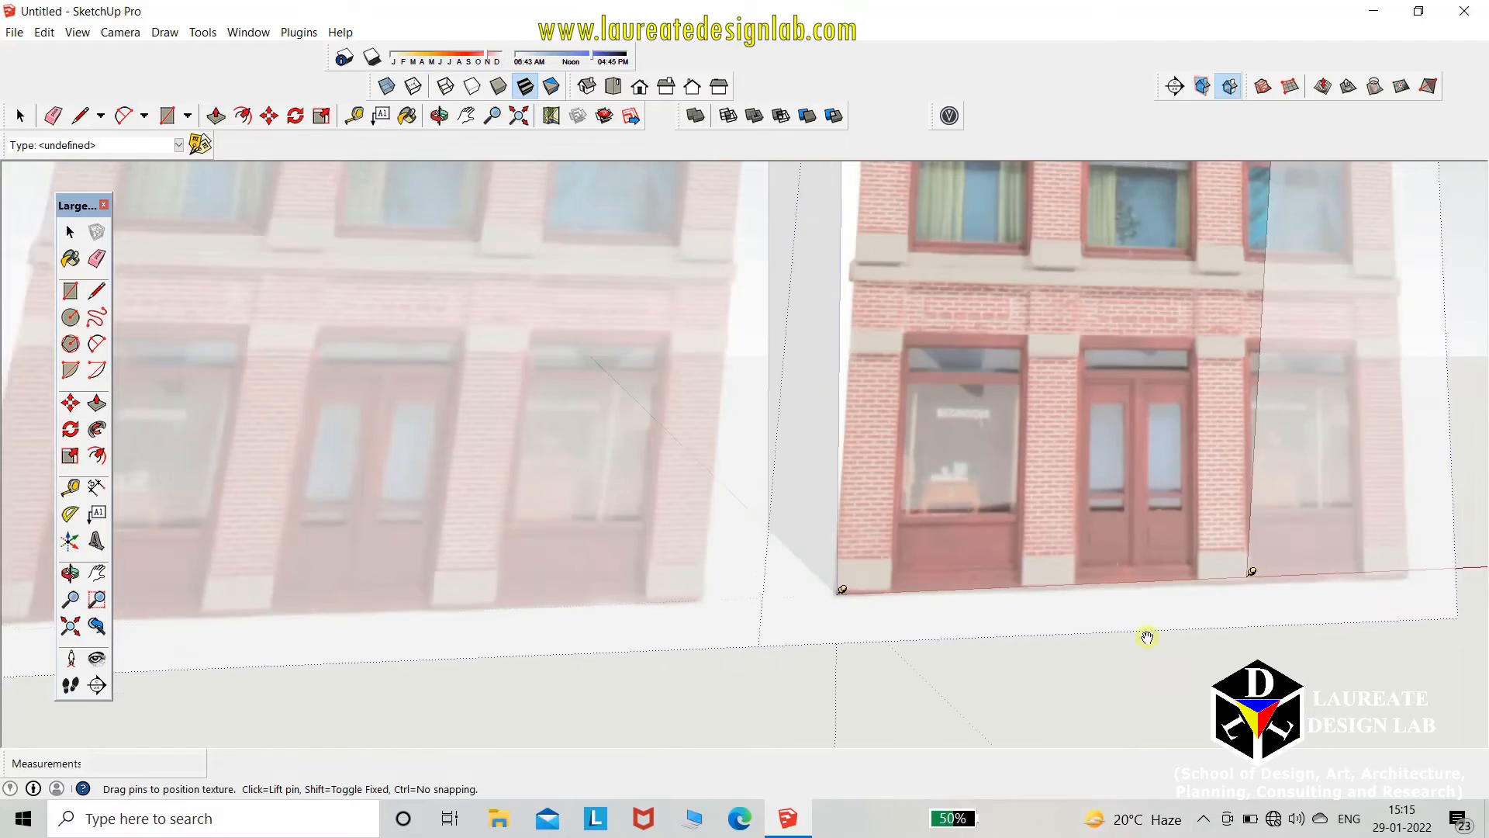
{"action": "scroll", "coordinate": [1013, 392], "scroll_direction": "up", "scroll_amount": 2}
{"action": "scroll", "coordinate": [1029, 369], "scroll_direction": "up", "scroll_amount": 2}
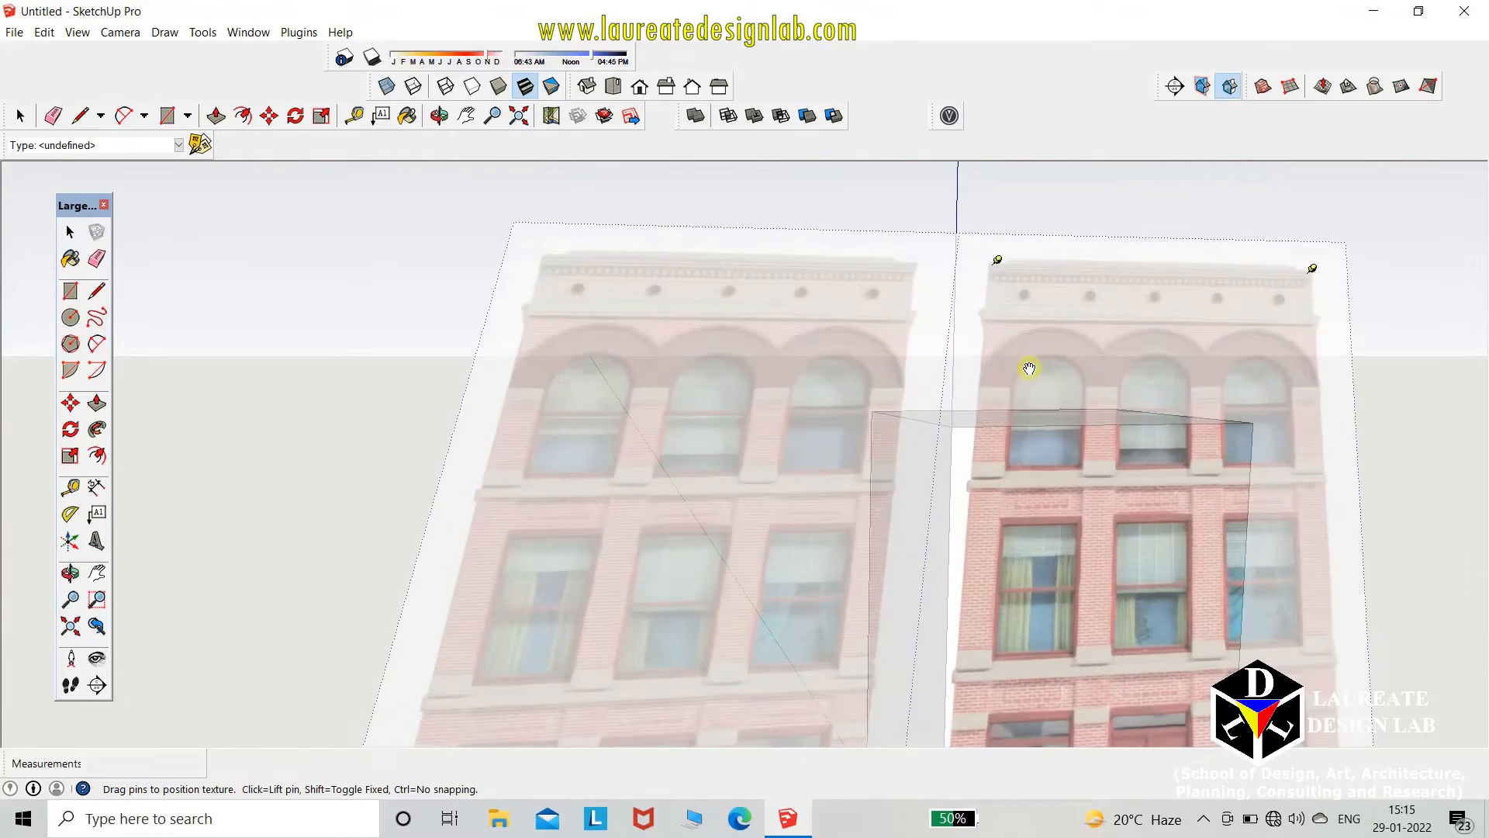
{"action": "left_click_drag", "start_coordinate": [1005, 271], "coordinate": [960, 426]}
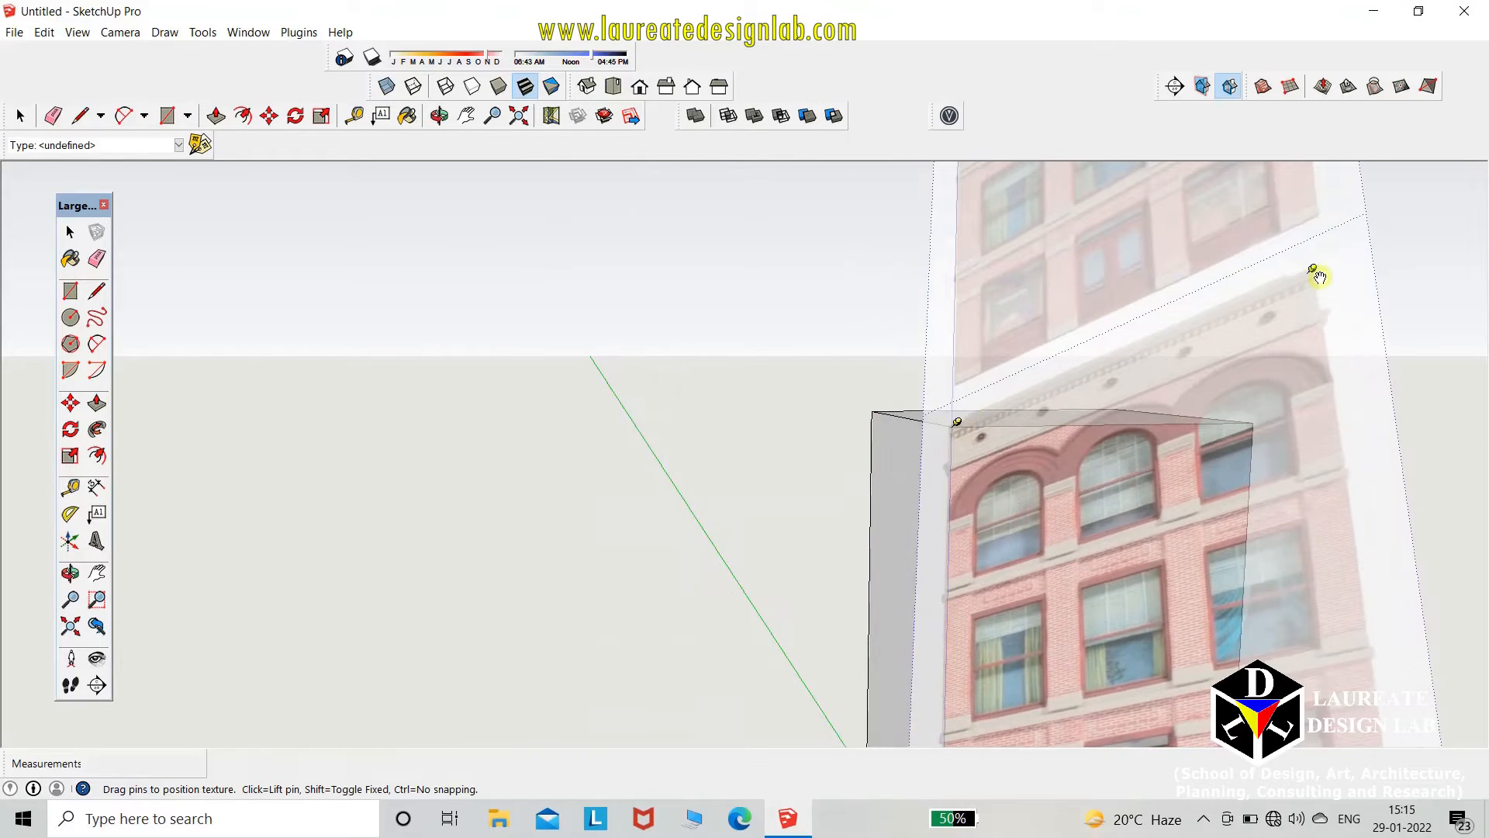
- Distort the texture by moving its upper-right pin to the front face's upper-right corner and finish positioning
{"action": "left_click_drag", "start_coordinate": [1313, 269], "coordinate": [1257, 423]}
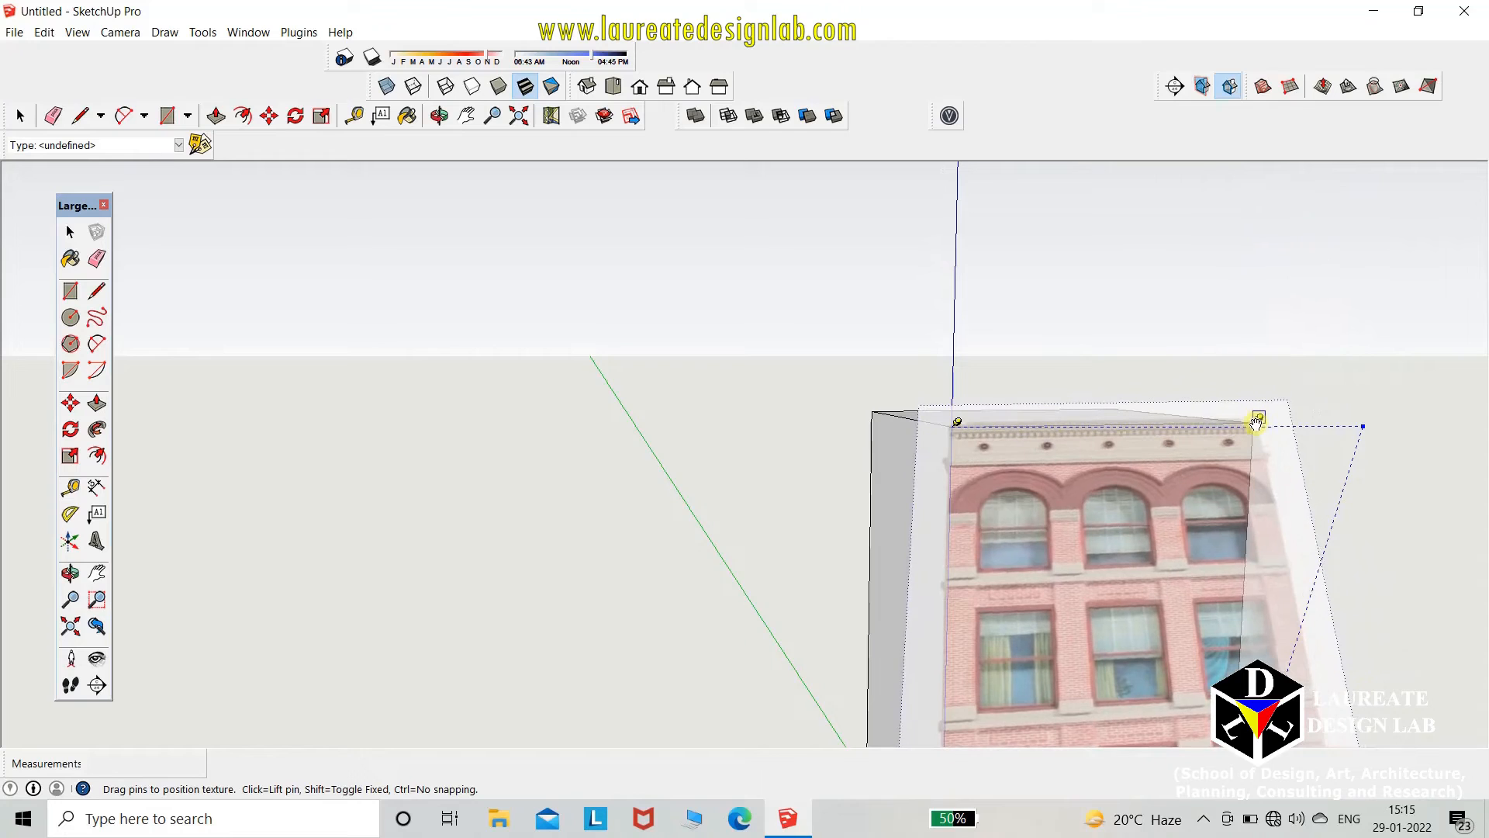
{"action": "left_click", "coordinate": [1390, 498]}
{"action": "scroll", "coordinate": [923, 303], "scroll_direction": "down", "scroll_amount": 3}
{"action": "left_click", "coordinate": [1042, 458]}
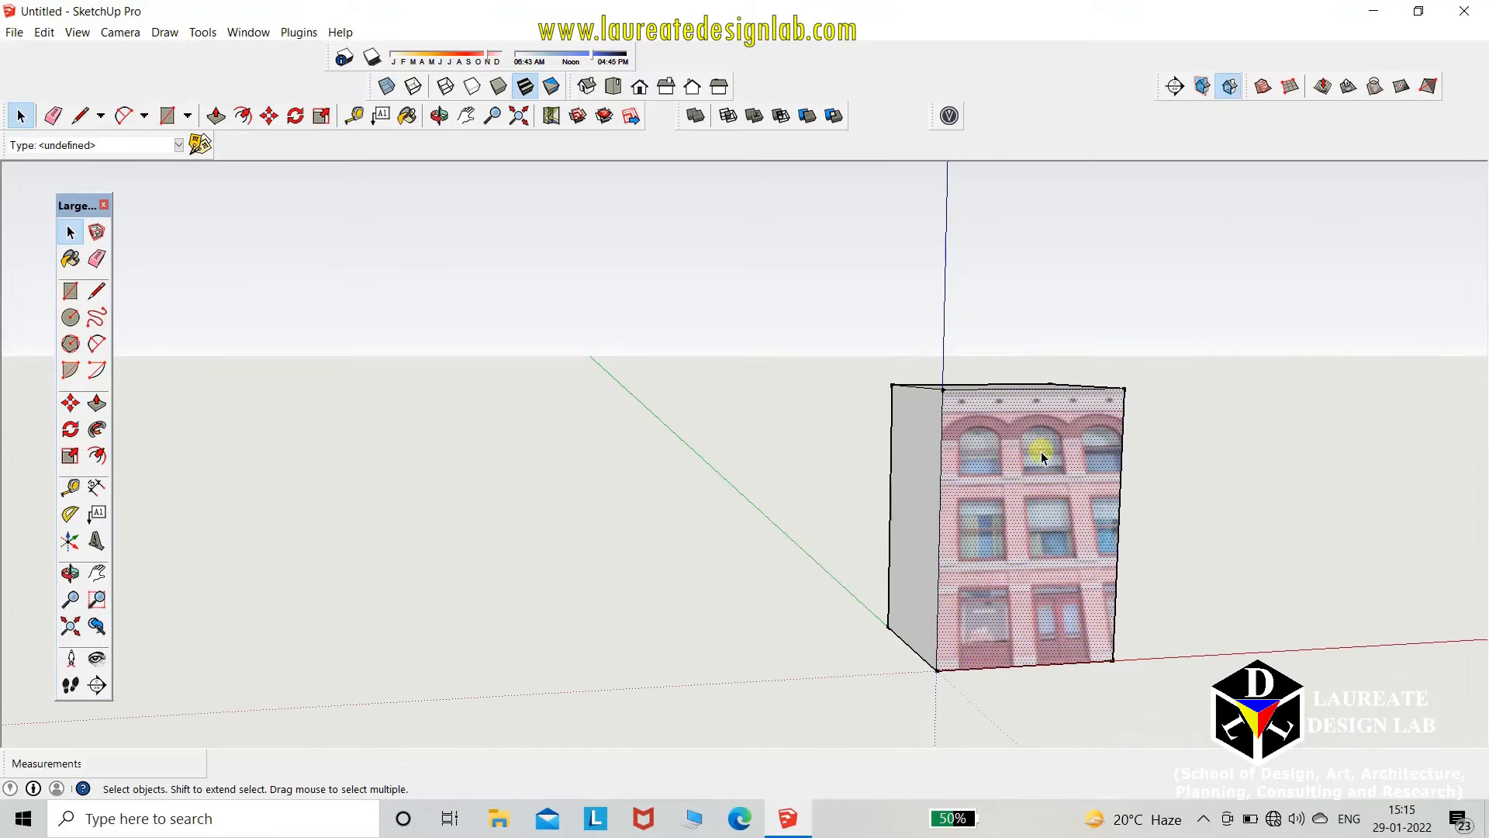
{"action": "scroll", "coordinate": [1094, 577], "scroll_direction": "up", "scroll_amount": 2}
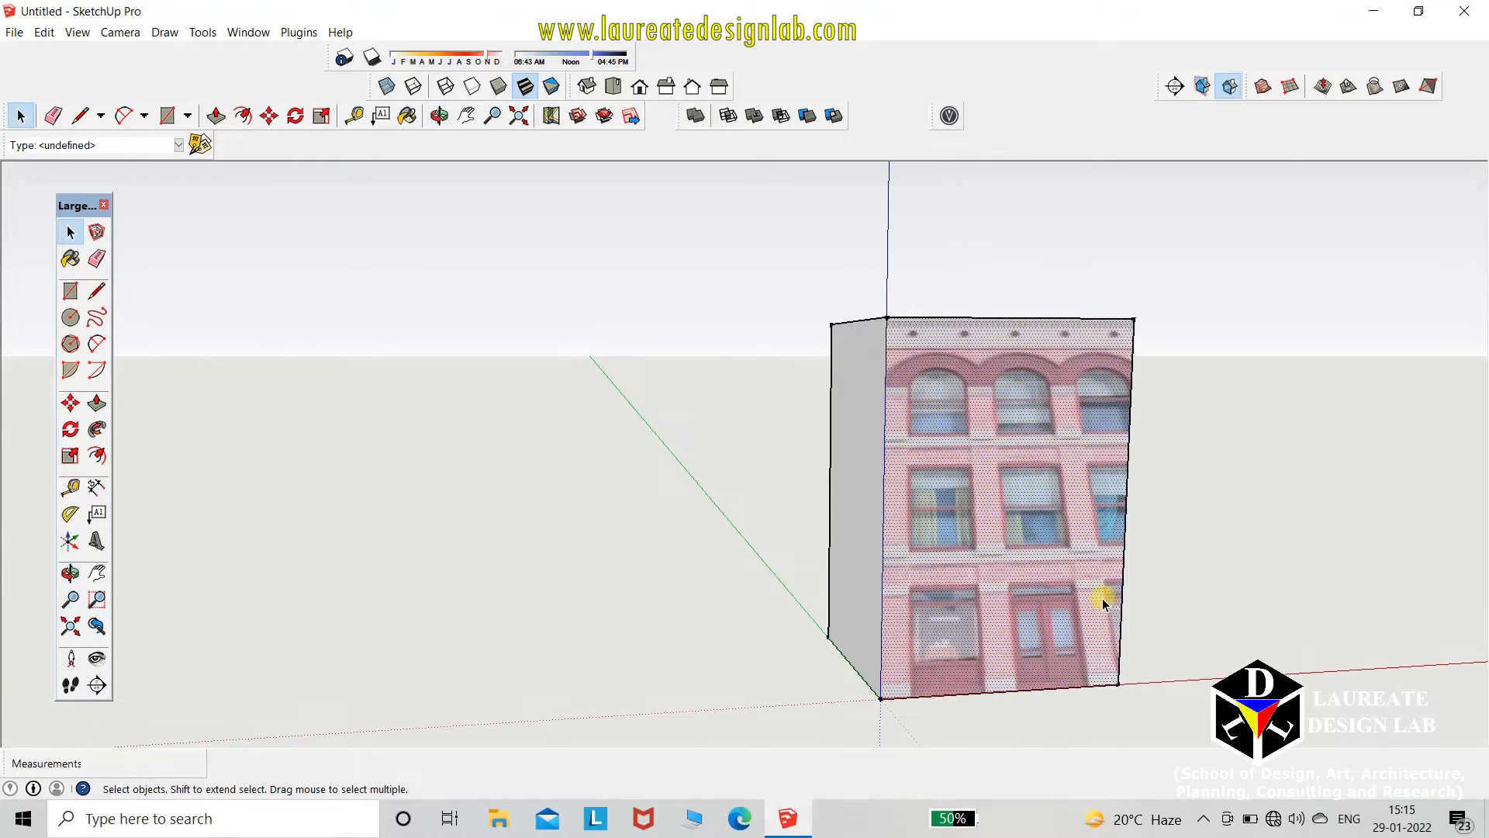
- Reopen texture positioning on the front face and lift the lower-right pin onto the pictured building's lower-right corner
{"action": "right_click", "coordinate": [1097, 550]}
{"action": "mouse_move", "coordinate": [1209, 487]}
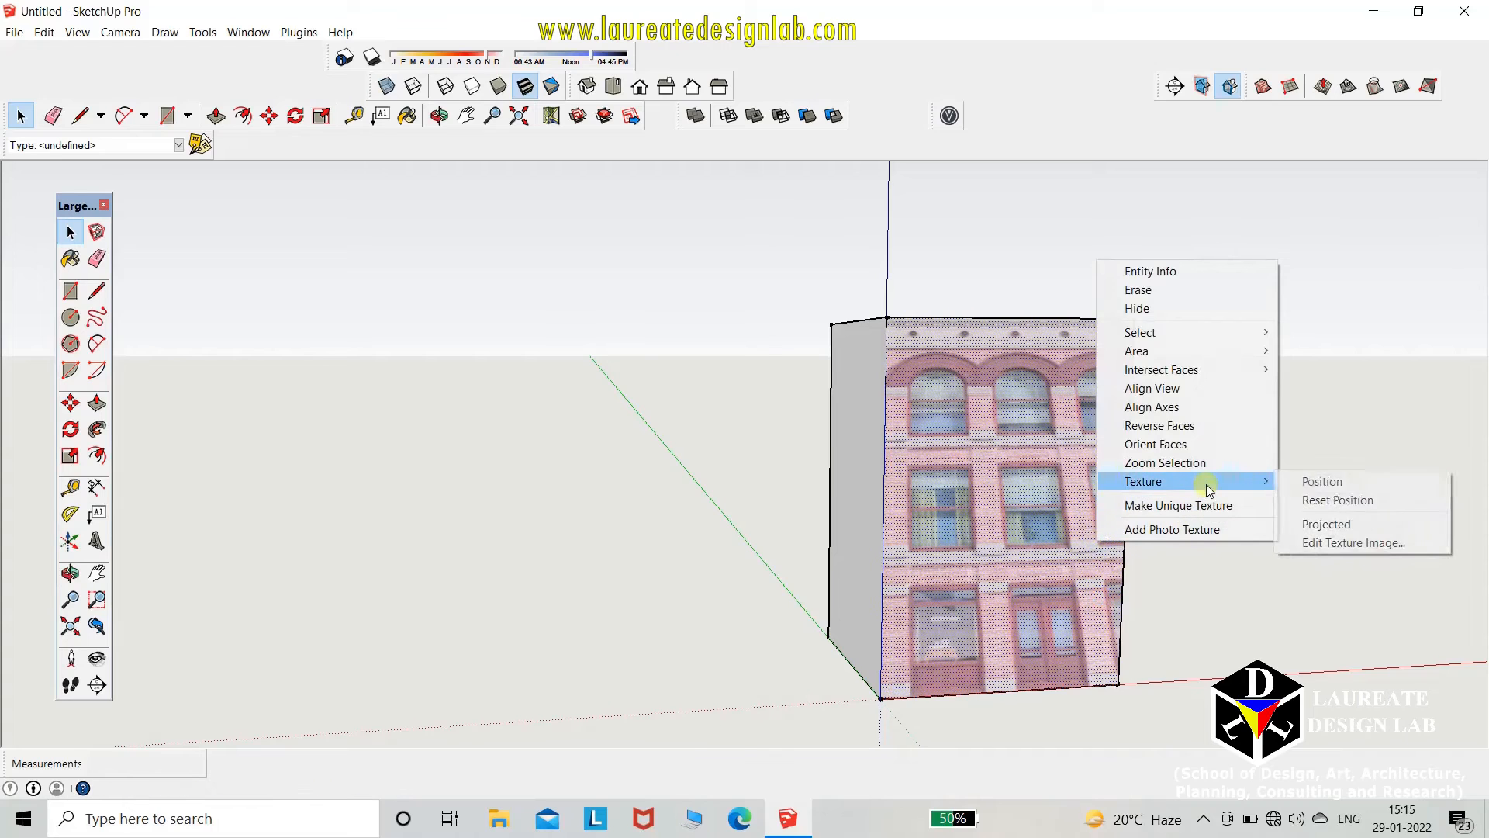
{"action": "left_click", "coordinate": [1357, 482]}
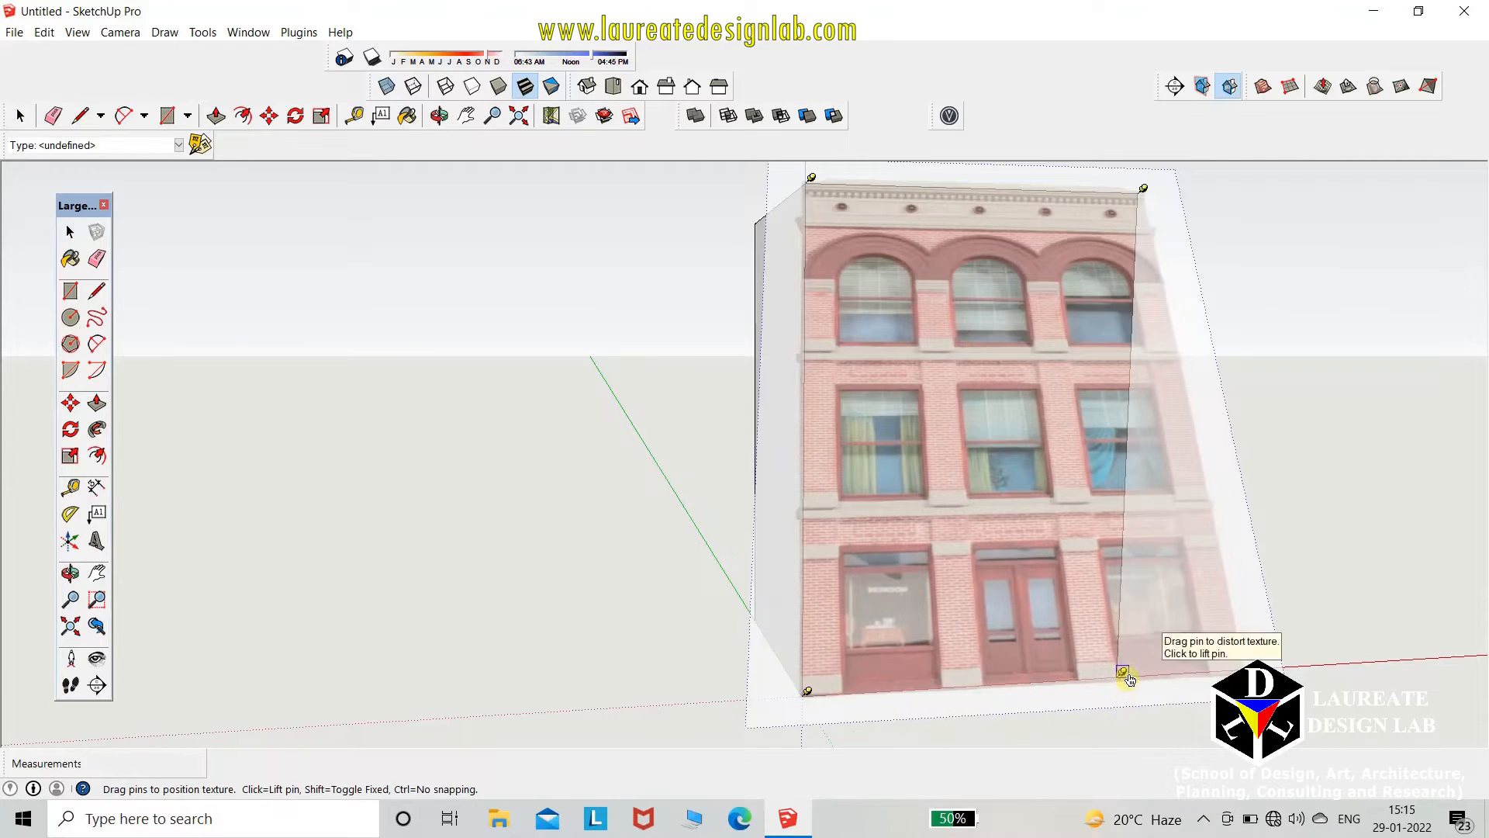
{"action": "left_click", "coordinate": [1127, 677]}
{"action": "scroll", "coordinate": [1241, 664], "scroll_direction": "up", "scroll_amount": 2}
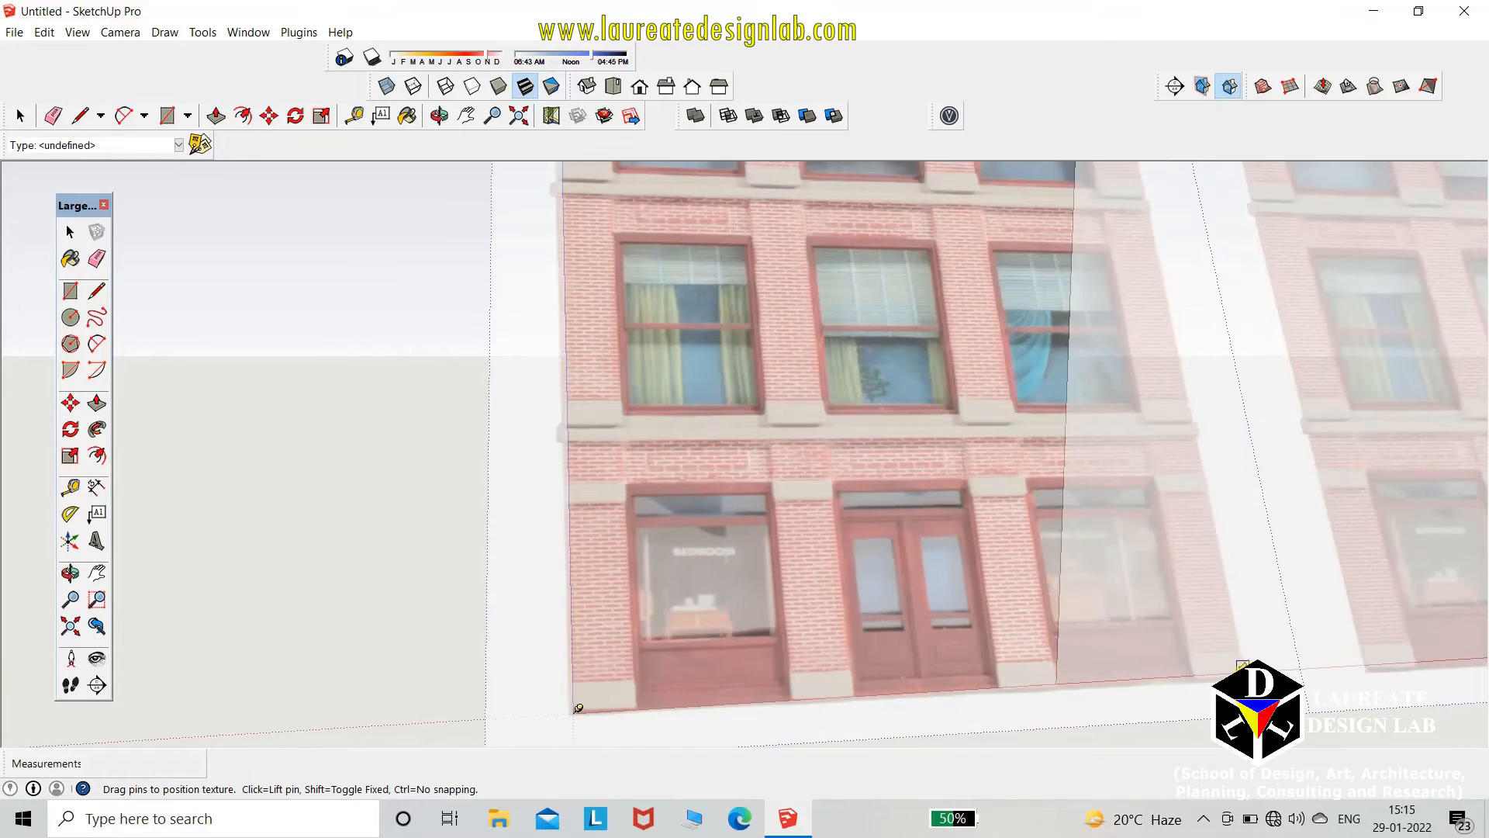
{"action": "scroll", "coordinate": [1241, 666], "scroll_direction": "up", "scroll_amount": 2}
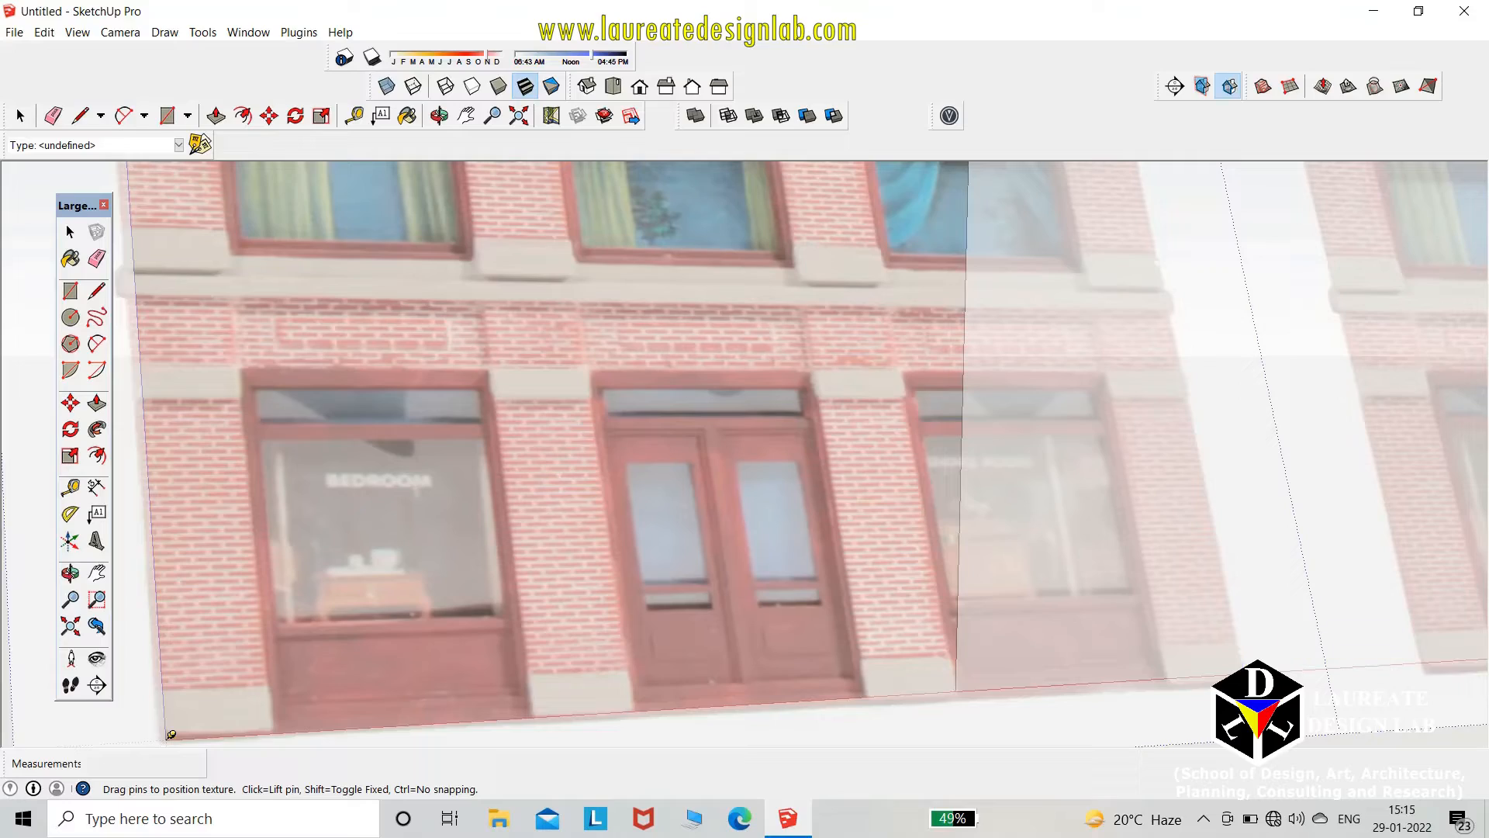
- Stretch the texture by moving its lower-right pin back to the front face's lower-right corner, then apply it and deselect the face
{"action": "left_click_drag", "start_coordinate": [1241, 666], "coordinate": [959, 690]}
{"action": "key", "text": "Return"}
{"action": "scroll", "coordinate": [1133, 541], "scroll_direction": "down", "scroll_amount": 6}
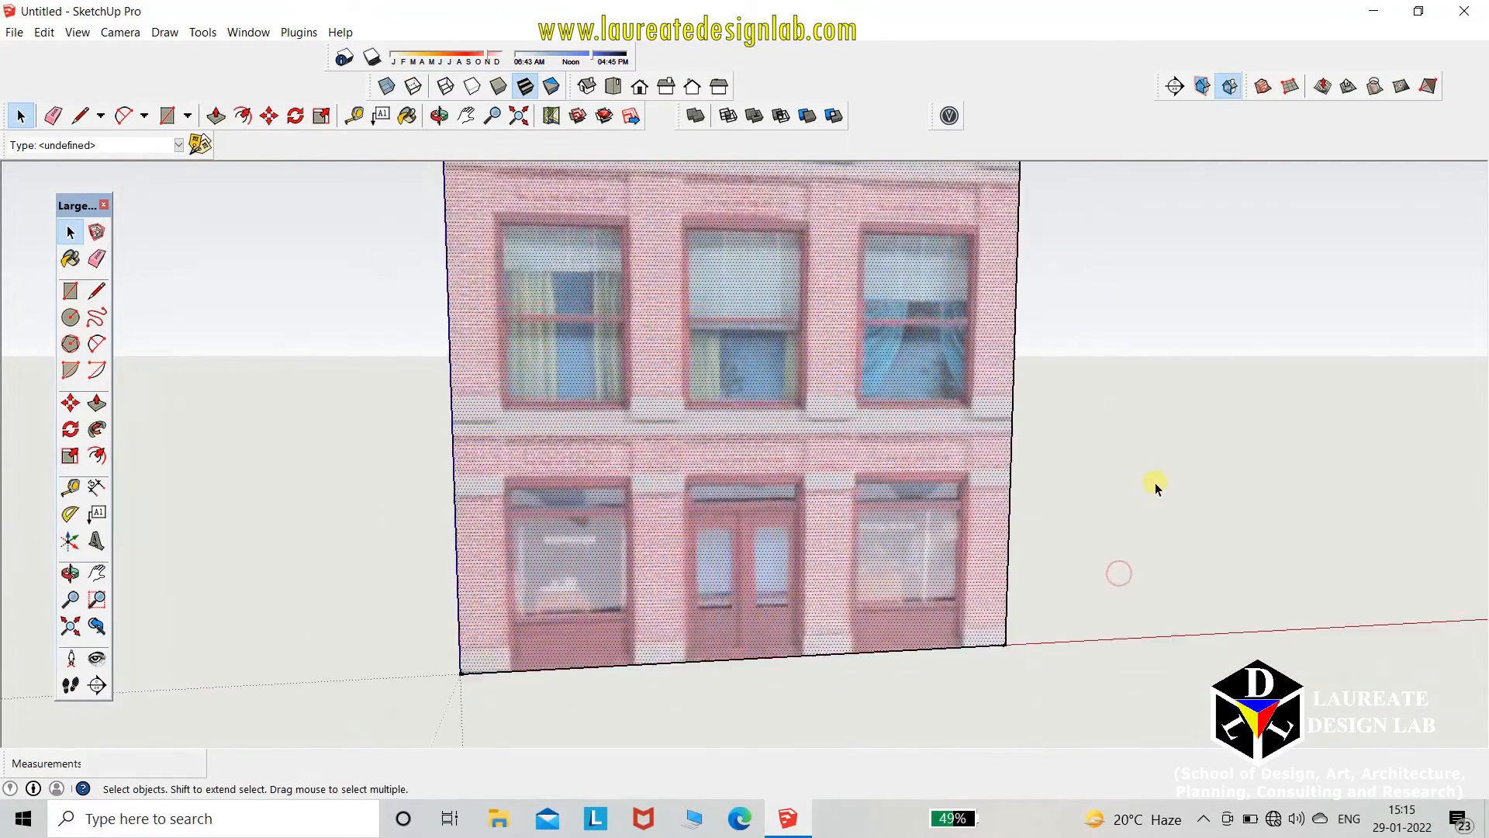
{"action": "scroll", "coordinate": [1179, 466], "scroll_direction": "down", "scroll_amount": 3}
{"action": "left_click", "coordinate": [1249, 402]}
- Paint the block's plain side and top faces with the Stone_Masonry_Multi material
{"action": "scroll", "coordinate": [1142, 267], "scroll_direction": "up", "scroll_amount": 2}
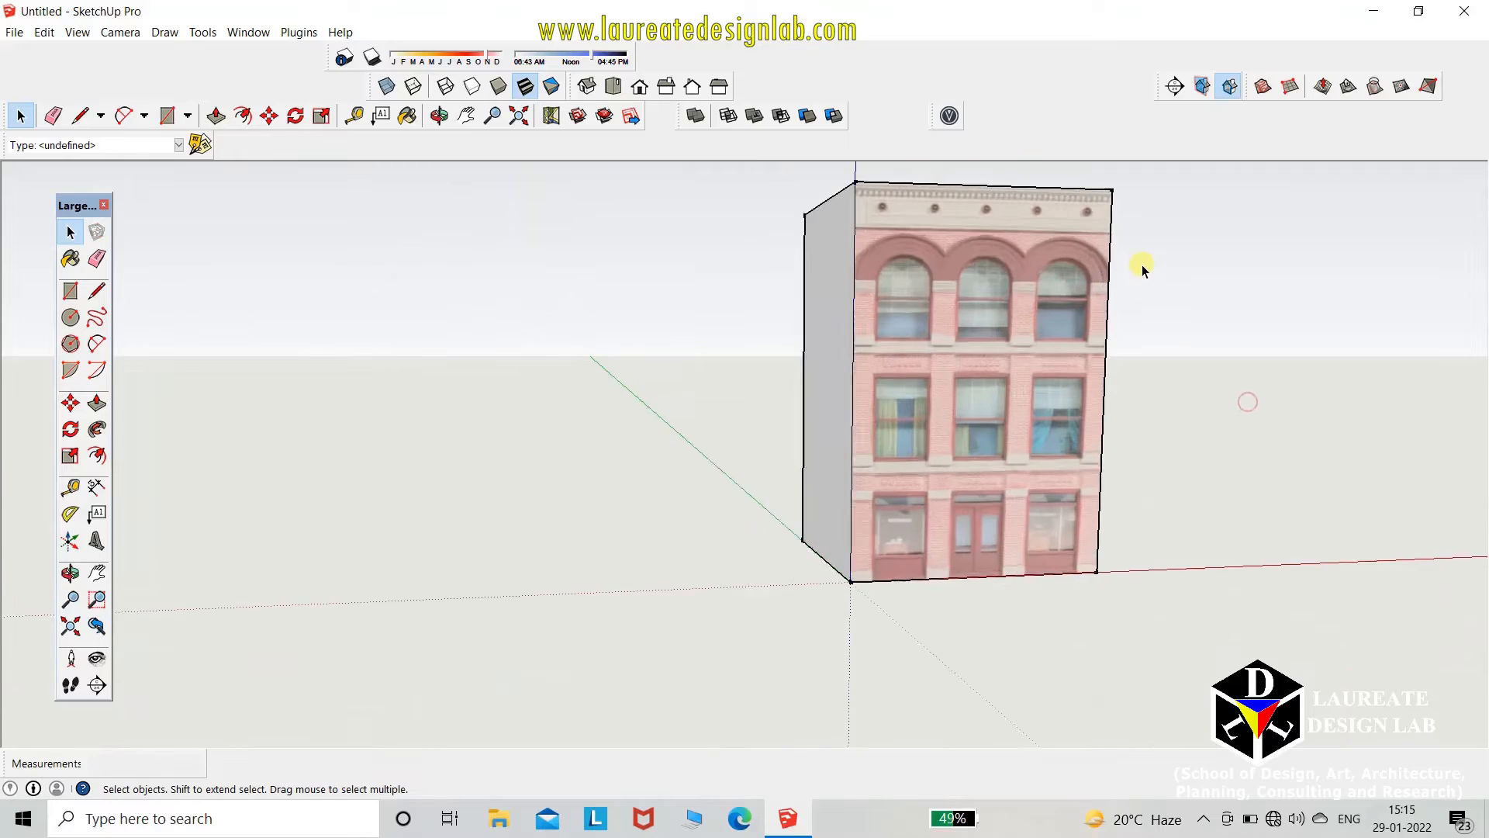
{"action": "middle_click_drag", "start_coordinate": [1142, 267], "coordinate": [1140, 392]}
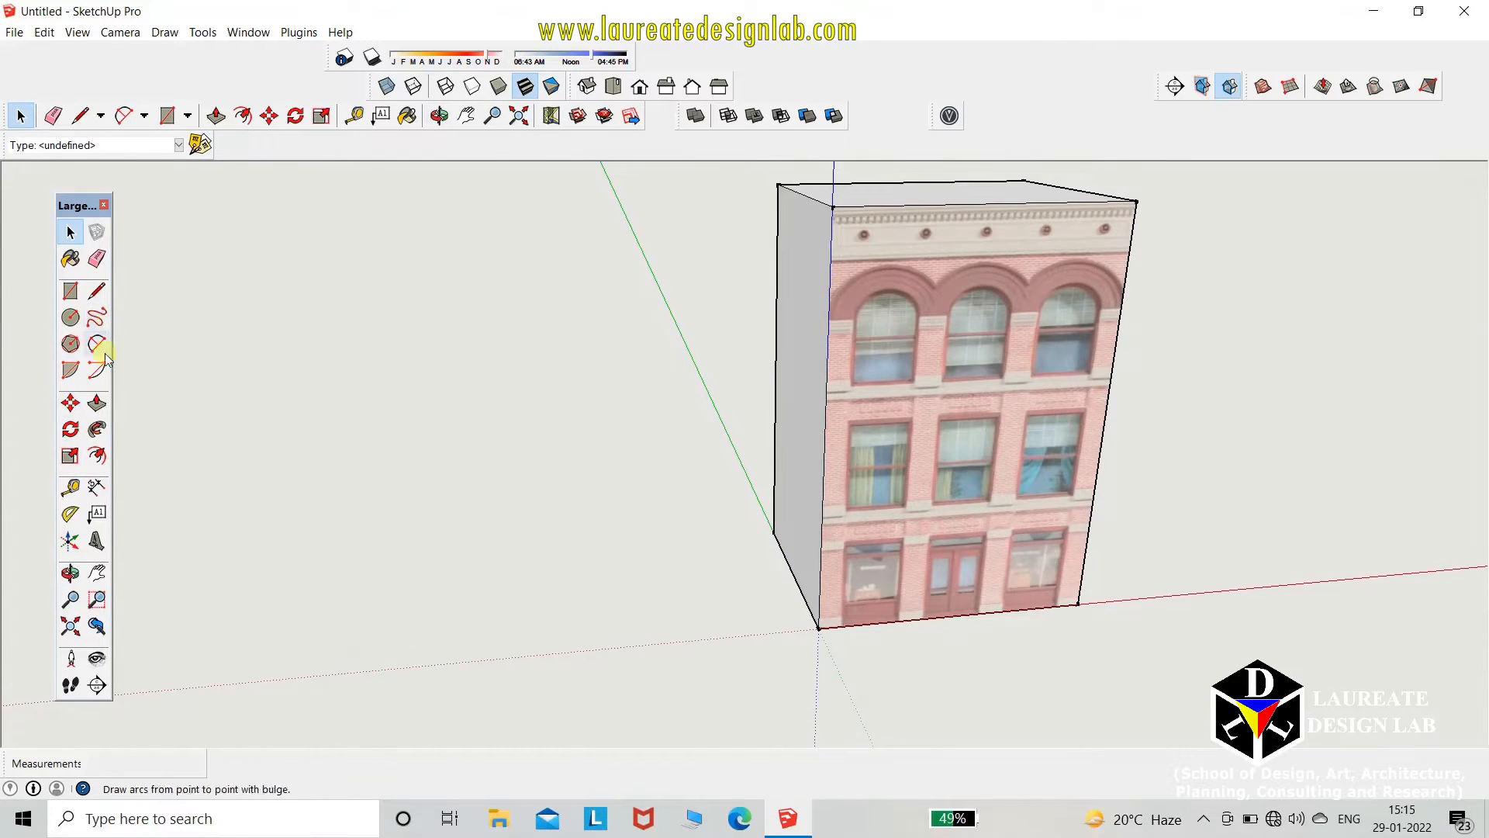
{"action": "left_click", "coordinate": [70, 258]}
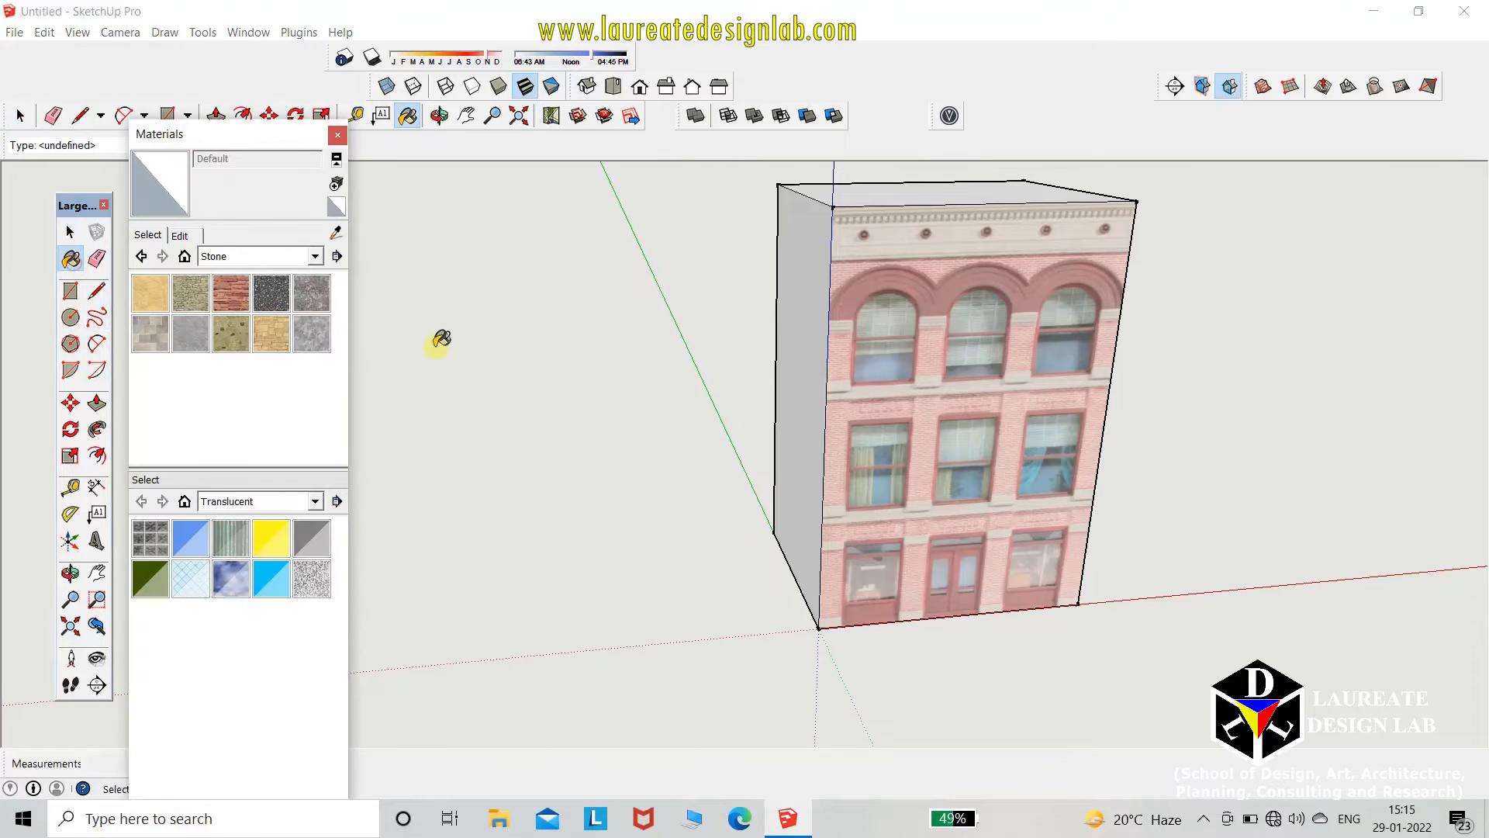
{"action": "left_click", "coordinate": [150, 334]}
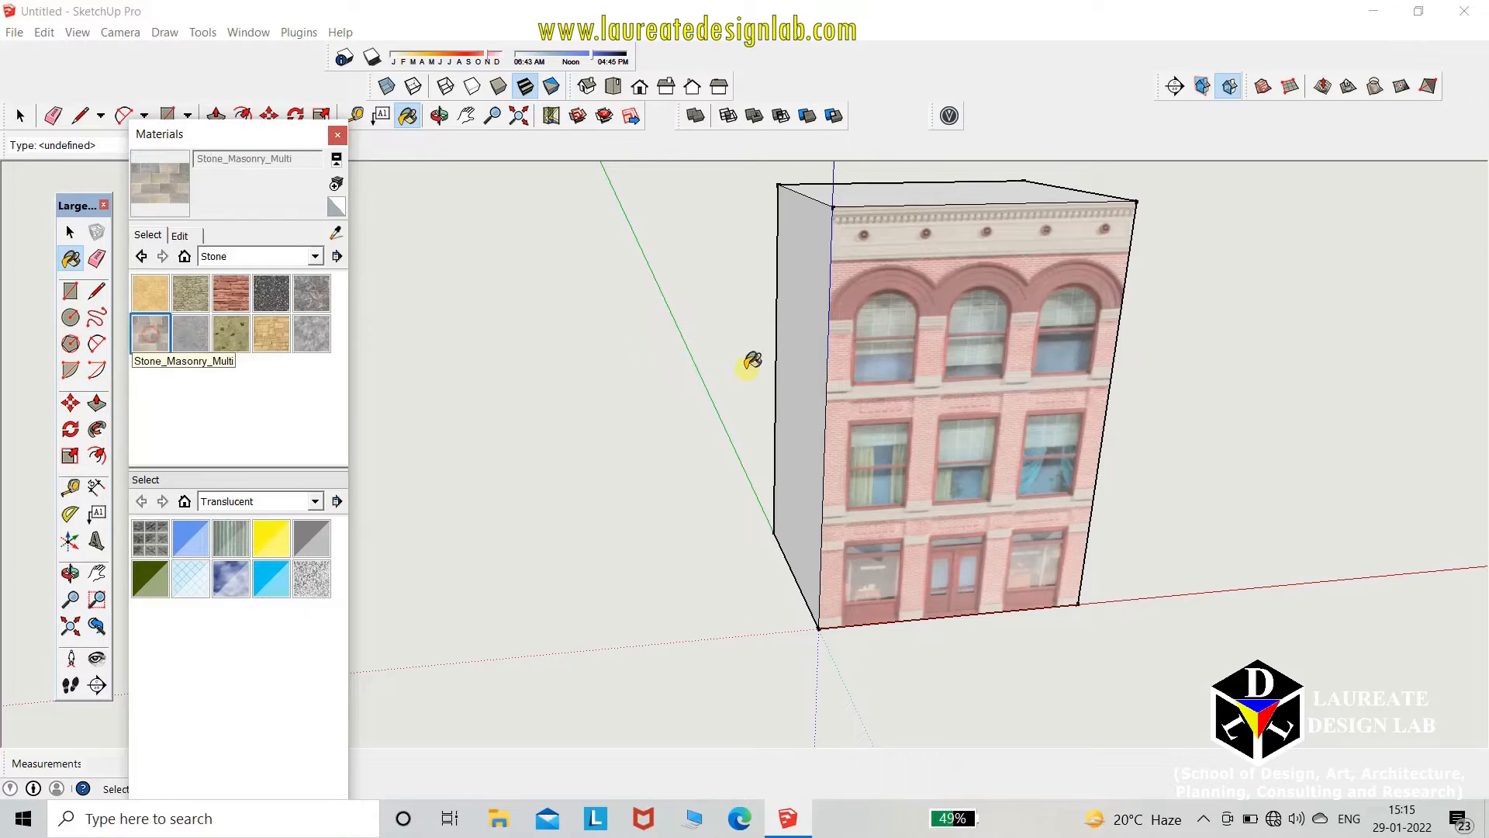
{"action": "left_click", "coordinate": [806, 372]}
{"action": "middle_click_drag", "start_coordinate": [860, 214], "coordinate": [775, 363]}
{"action": "left_click", "coordinate": [911, 233]}
{"action": "mouse_move", "coordinate": [910, 232]}
{"action": "middle_mouse_down"}
{"action": "mouse_move", "coordinate": [761, 253]}
{"action": "mouse_move", "coordinate": [1146, 472]}
{"action": "mouse_move", "coordinate": [665, 442]}
{"action": "mouse_move", "coordinate": [968, 476]}
{"action": "mouse_move", "coordinate": [1058, 525]}
{"action": "mouse_move", "coordinate": [858, 491]}
{"action": "mouse_move", "coordinate": [1080, 532]}
{"action": "mouse_move", "coordinate": [1007, 584]}
{"action": "mouse_move", "coordinate": [908, 602]}
{"action": "mouse_move", "coordinate": [701, 443]}
{"action": "mouse_move", "coordinate": [738, 442]}
{"action": "mouse_move", "coordinate": [729, 420]}
{"action": "middle_mouse_up"}
{"action": "left_click", "coordinate": [1146, 472]}
{"action": "left_click", "coordinate": [956, 474]}
{"action": "scroll", "coordinate": [855, 663], "scroll_direction": "down", "scroll_amount": 3}
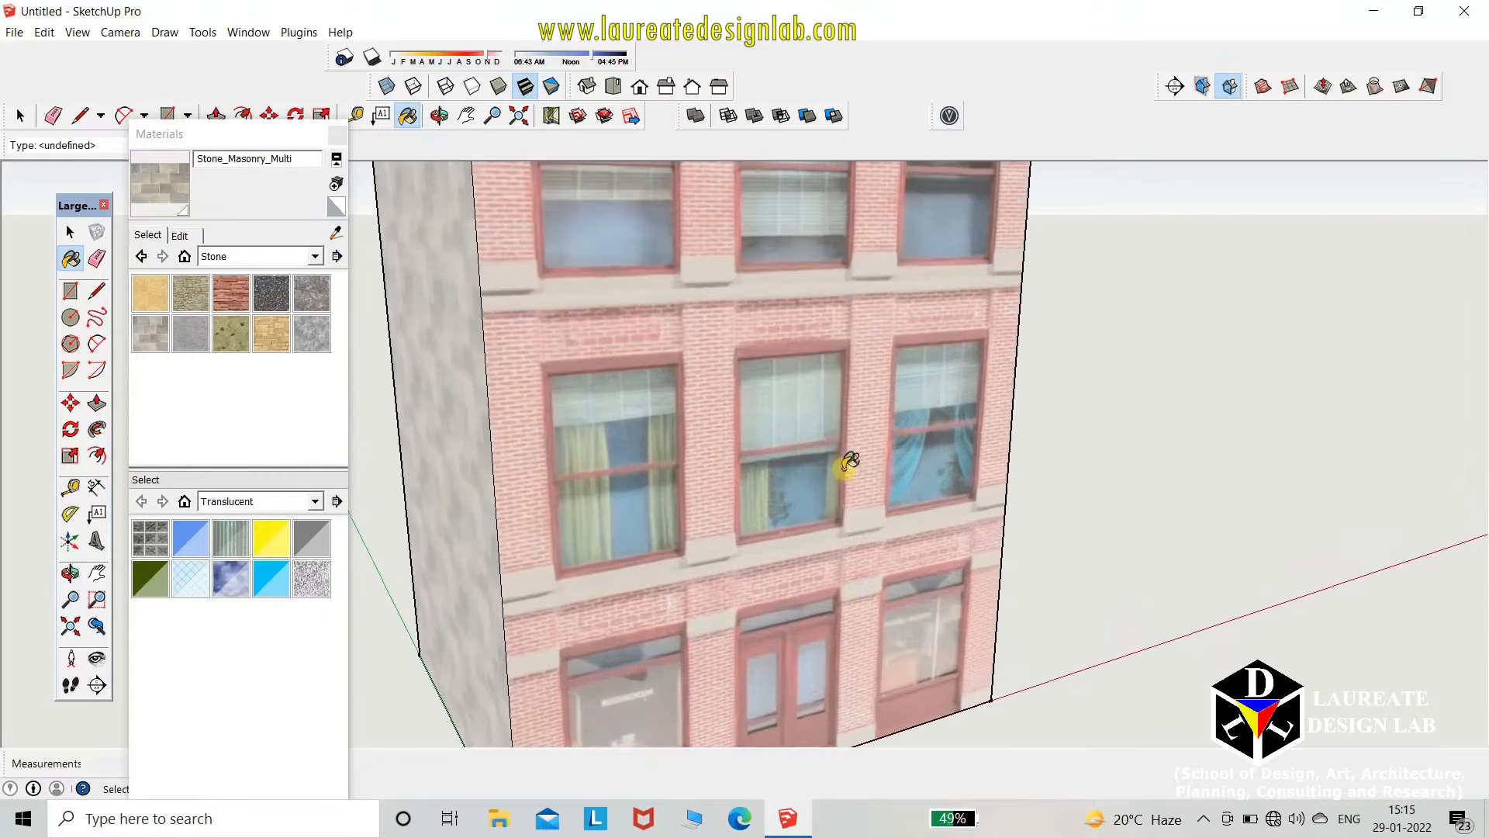
- Set the facade texture on the front face to Projected and deselect the face
{"action": "scroll", "coordinate": [864, 548], "scroll_direction": "up", "scroll_amount": 4}
{"action": "scroll", "coordinate": [760, 675], "scroll_direction": "up", "scroll_amount": 2}
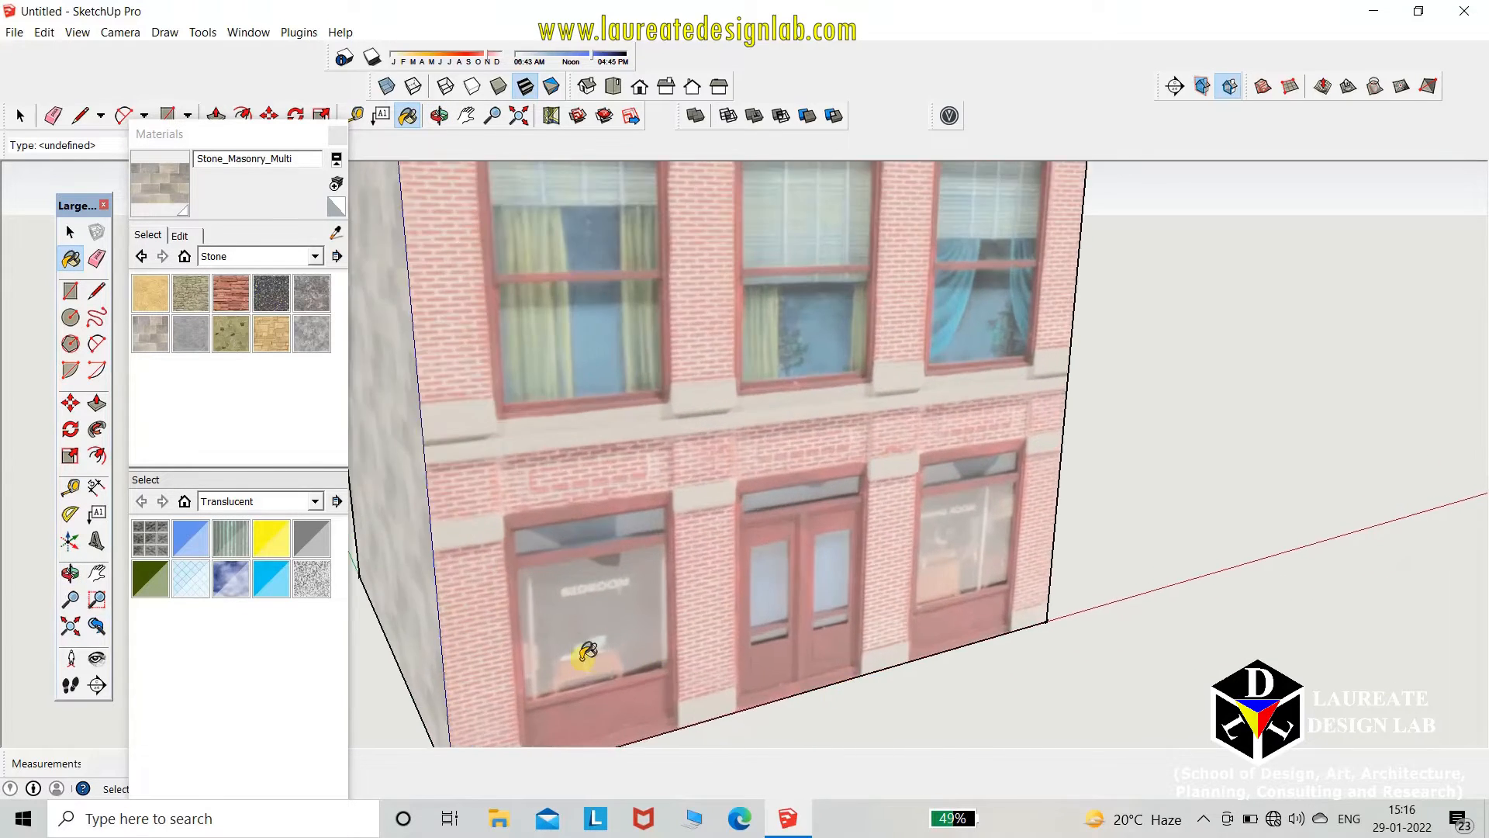
{"action": "middle_click_drag", "start_coordinate": [592, 641], "coordinate": [572, 598]}
{"action": "scroll", "coordinate": [578, 562], "scroll_direction": "down", "scroll_amount": 2}
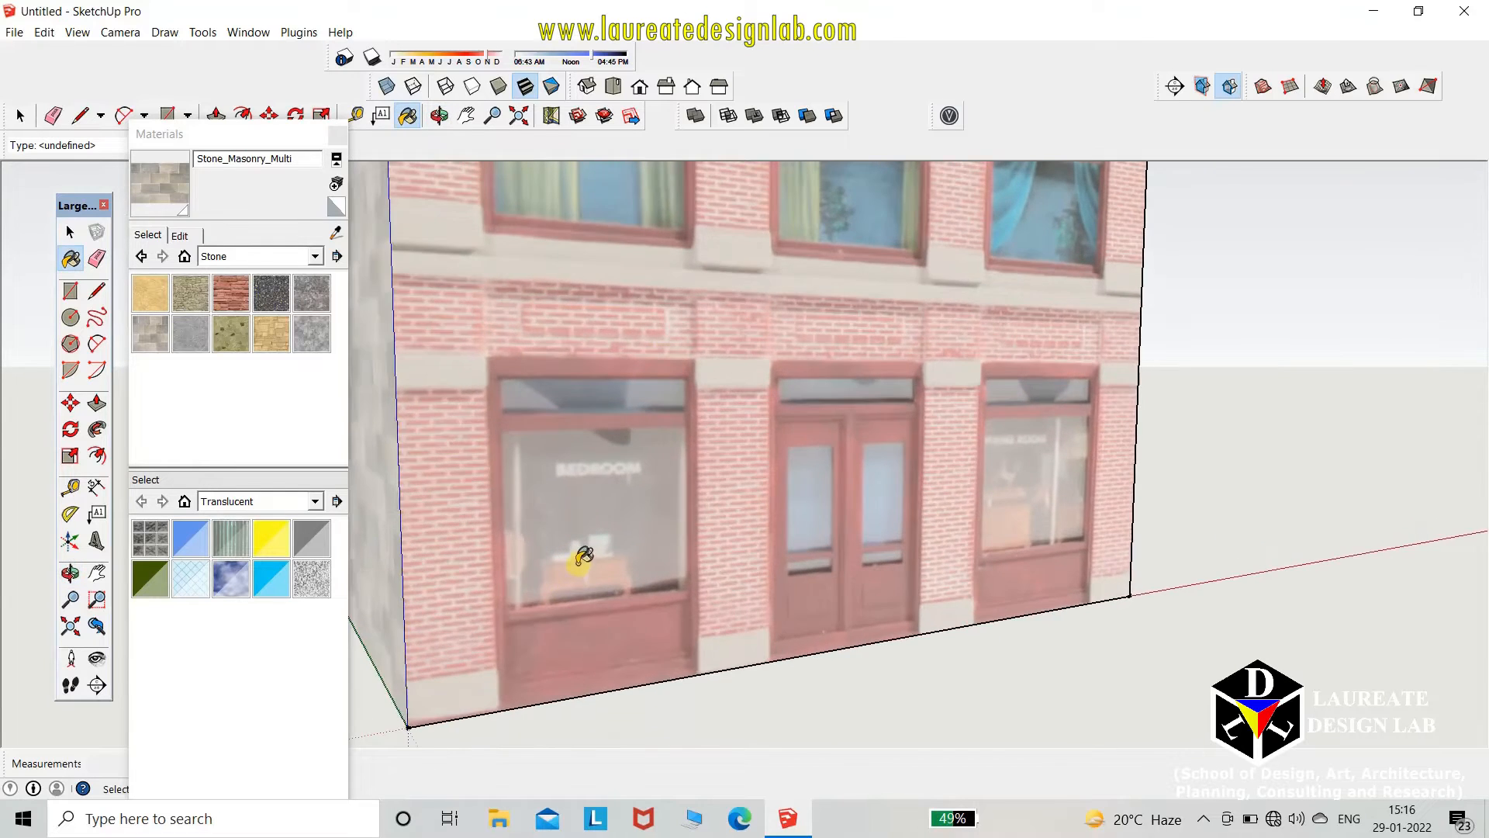
{"action": "scroll", "coordinate": [592, 509], "scroll_direction": "down", "scroll_amount": 1}
{"action": "scroll", "coordinate": [593, 486], "scroll_direction": "up", "scroll_amount": 1}
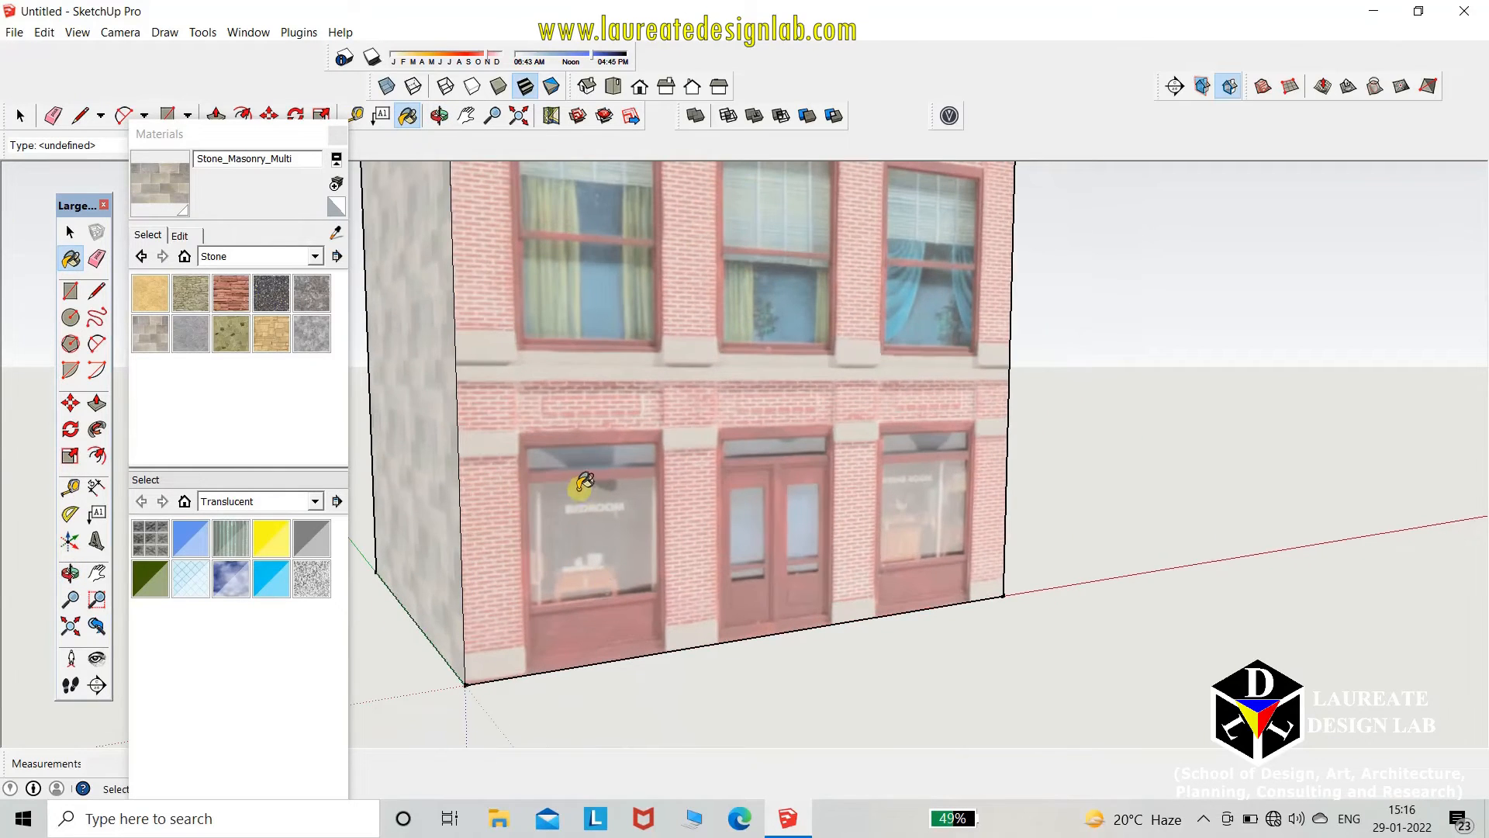
{"action": "left_click", "coordinate": [70, 233]}
{"action": "right_click", "coordinate": [811, 447]}
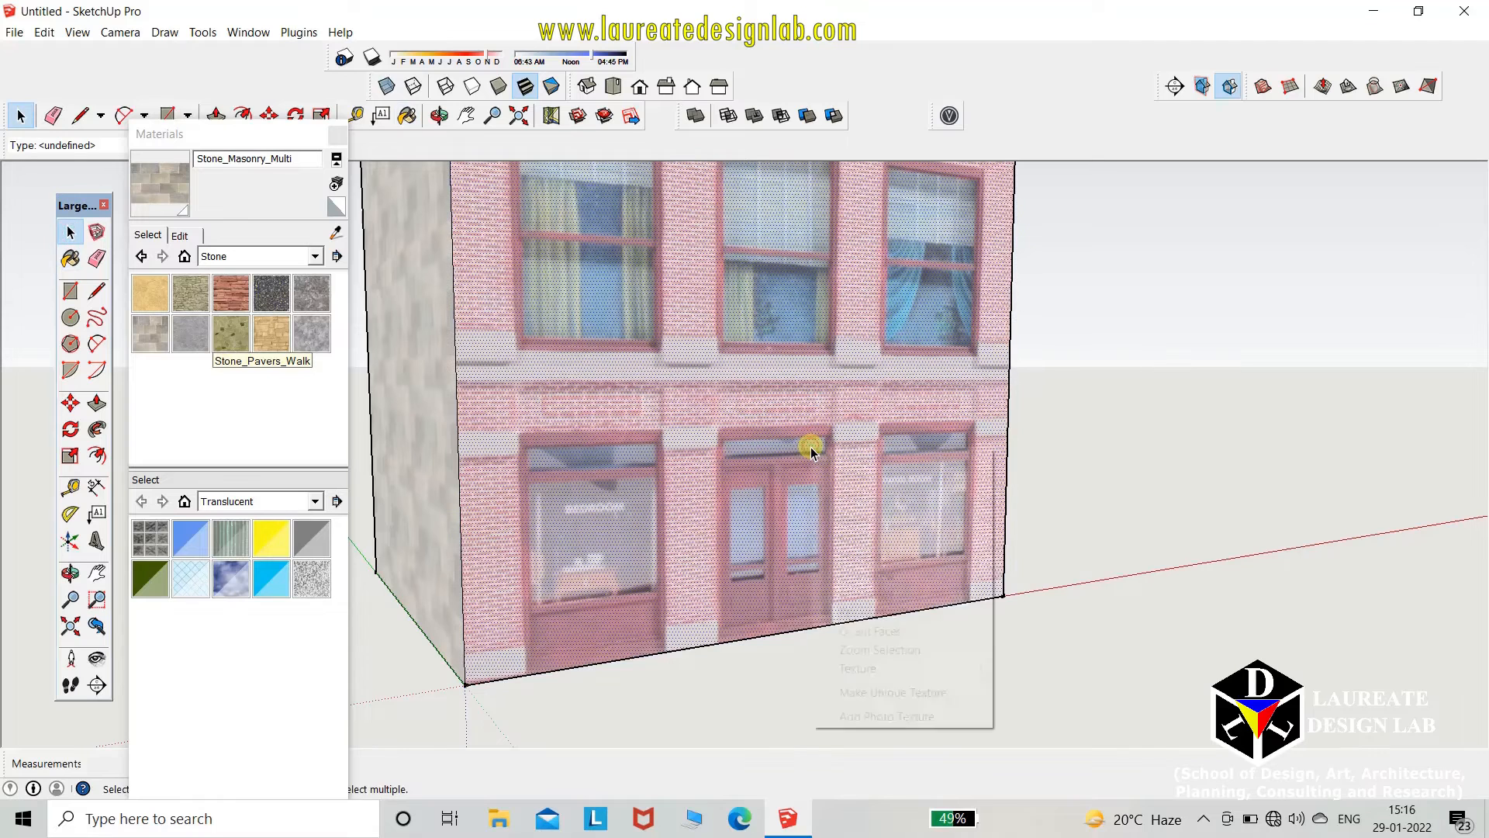
{"action": "mouse_move", "coordinate": [906, 668]}
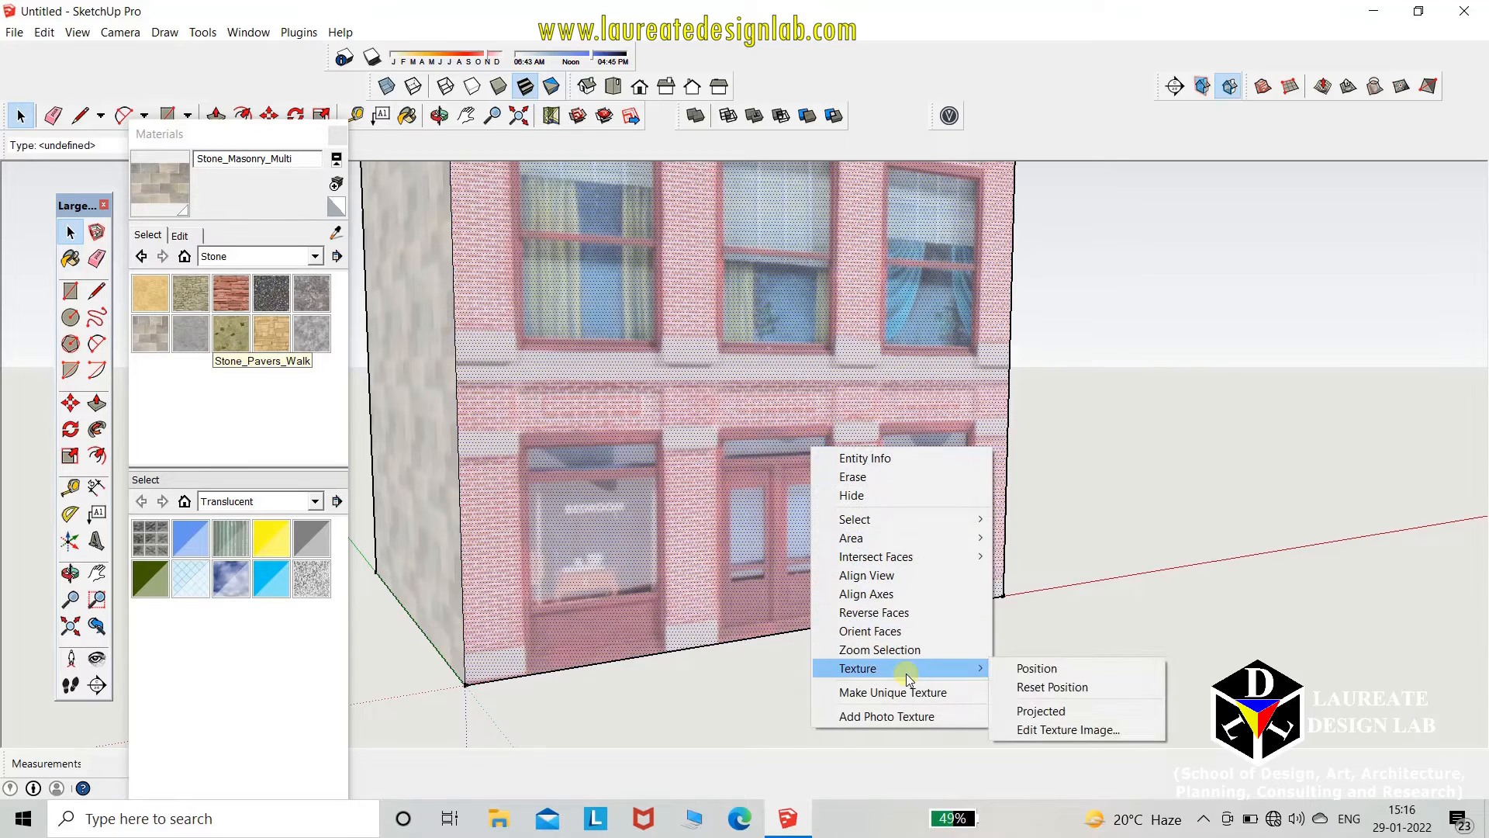
{"action": "left_click", "coordinate": [1060, 712]}
{"action": "scroll", "coordinate": [583, 496], "scroll_direction": "up", "scroll_amount": 2}
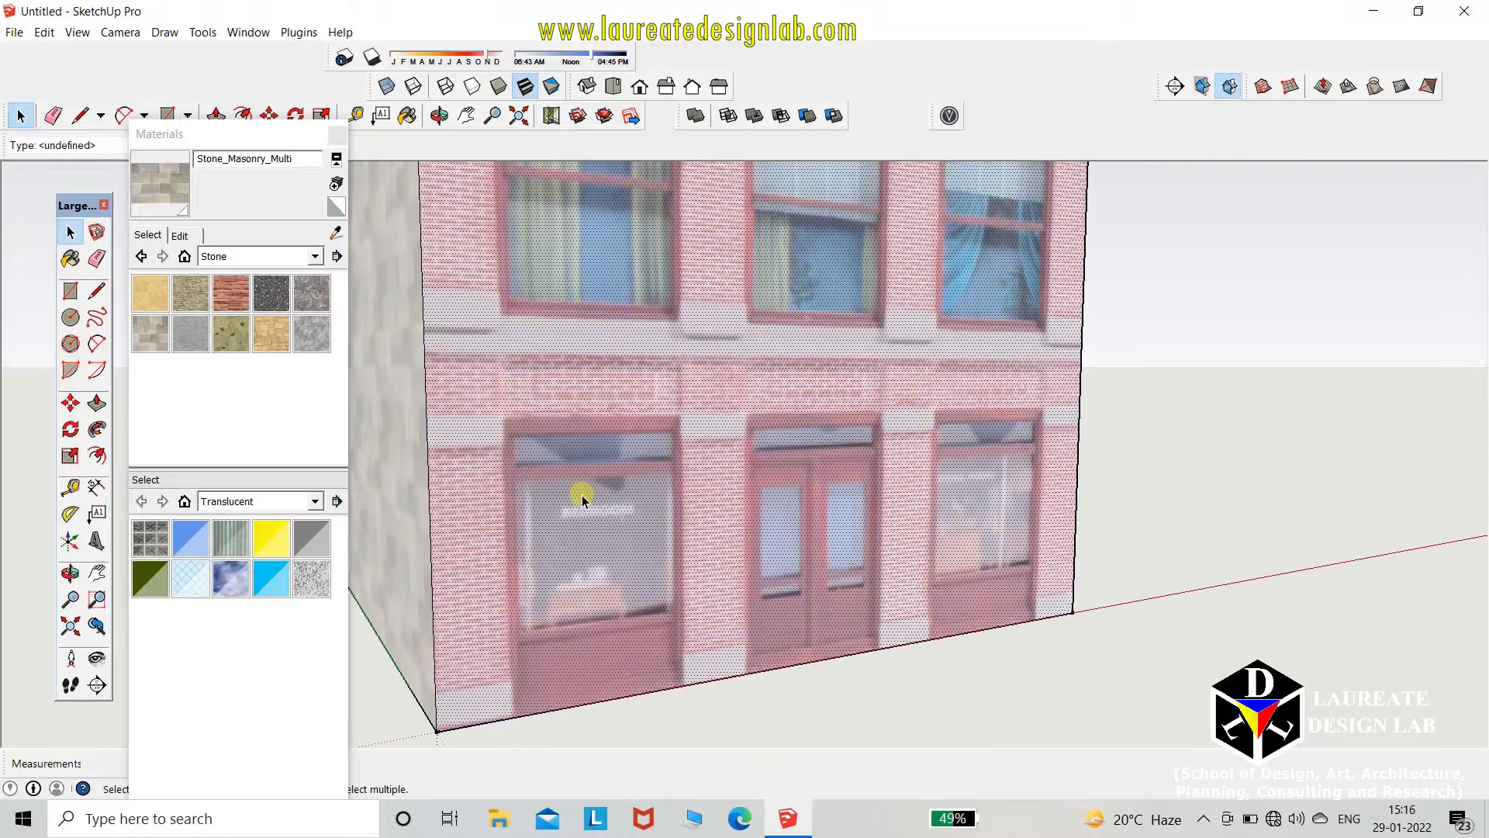
{"action": "left_click", "coordinate": [1144, 442]}
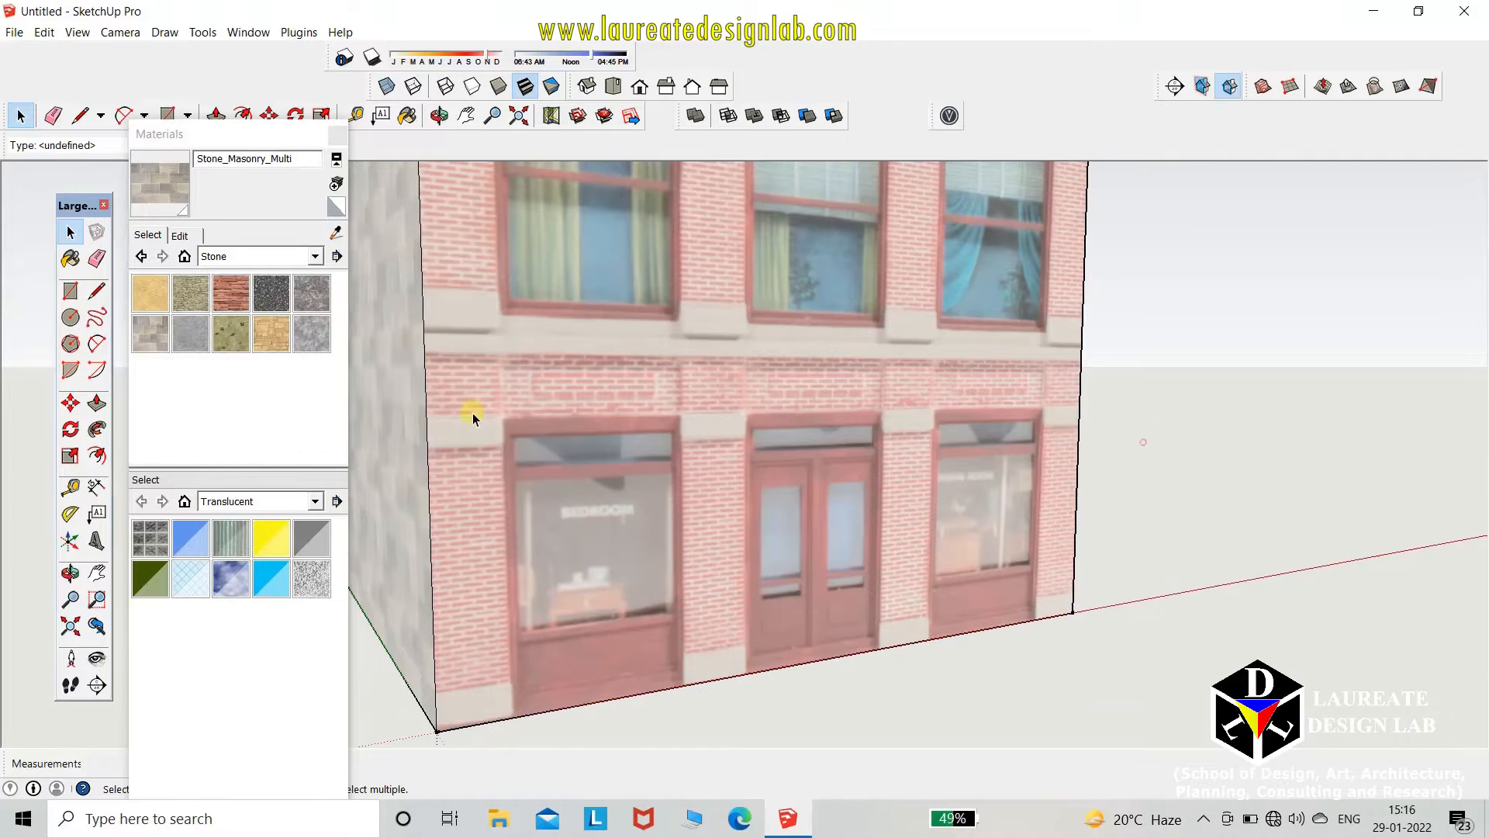
- Draw a rectangle on the front face around the glass of the BEDROOM window on the ground floor
{"action": "left_click", "coordinate": [69, 298]}
{"action": "middle_click_drag", "start_coordinate": [455, 526], "coordinate": [558, 605]}
{"action": "scroll", "coordinate": [452, 498], "scroll_direction": "up", "scroll_amount": 2}
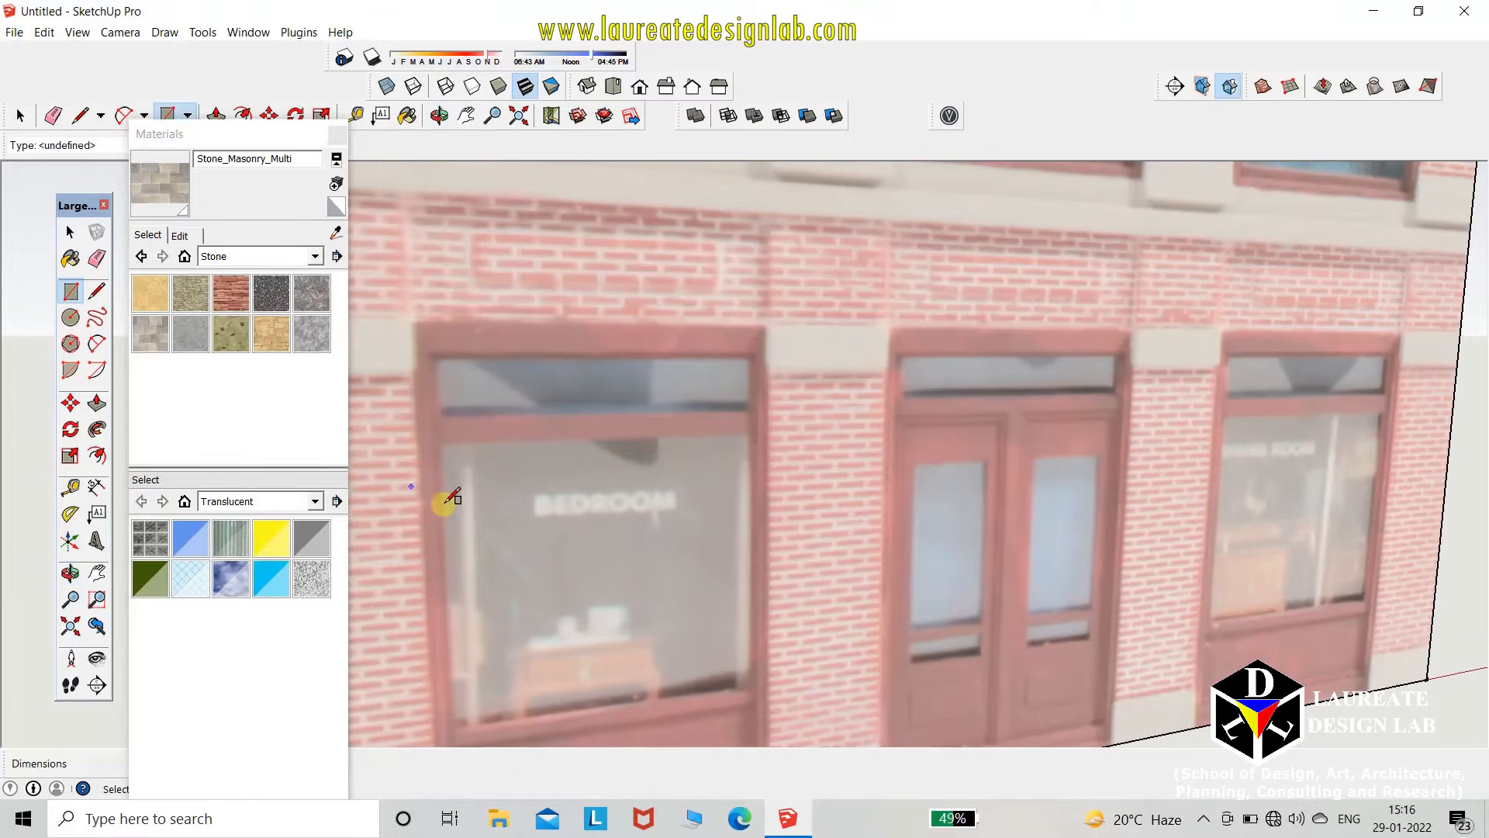
{"action": "middle_click_drag", "start_coordinate": [452, 498], "coordinate": [481, 458]}
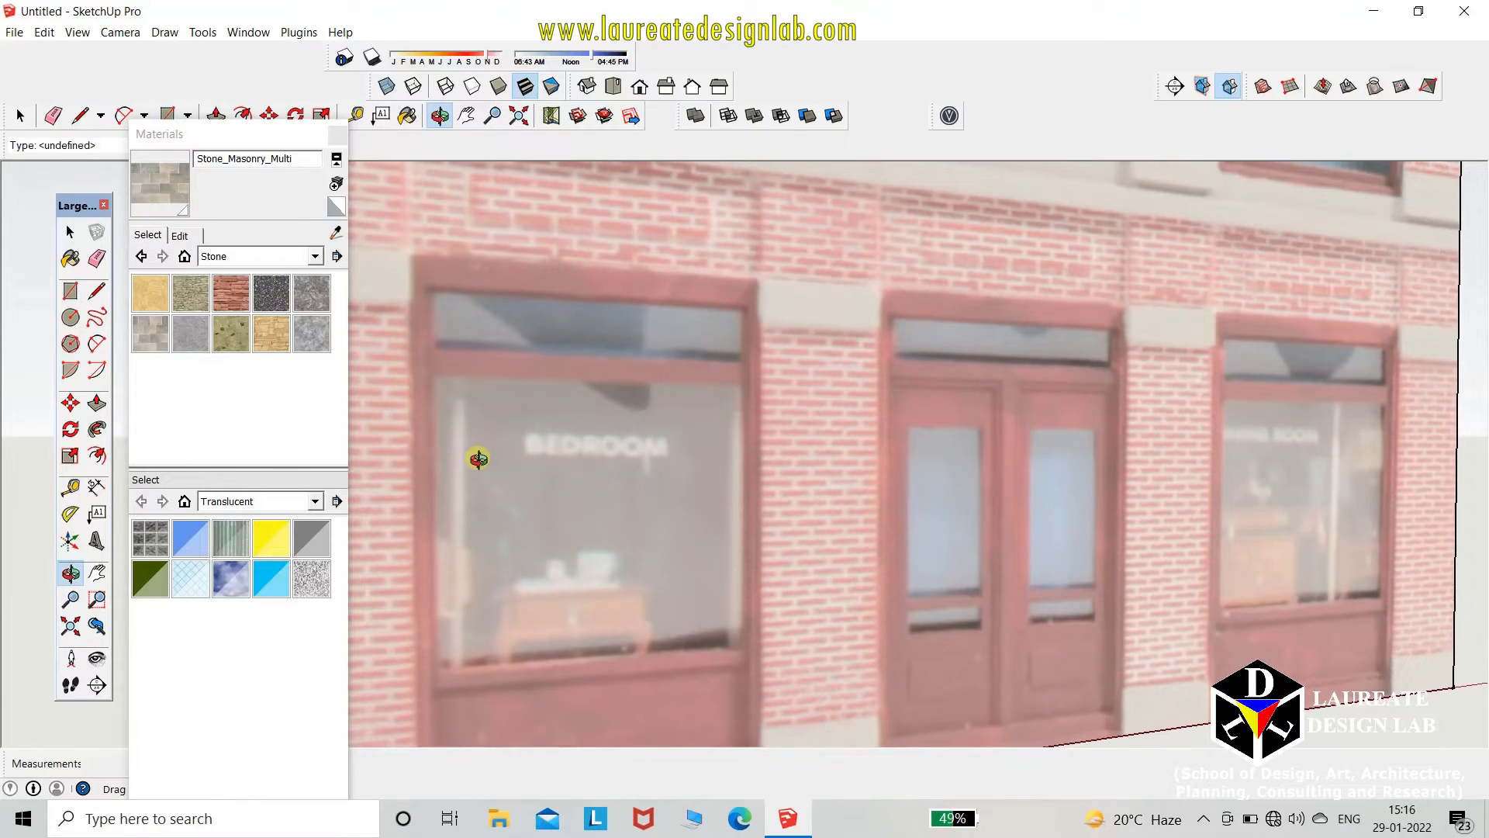
{"action": "left_click", "coordinate": [431, 373]}
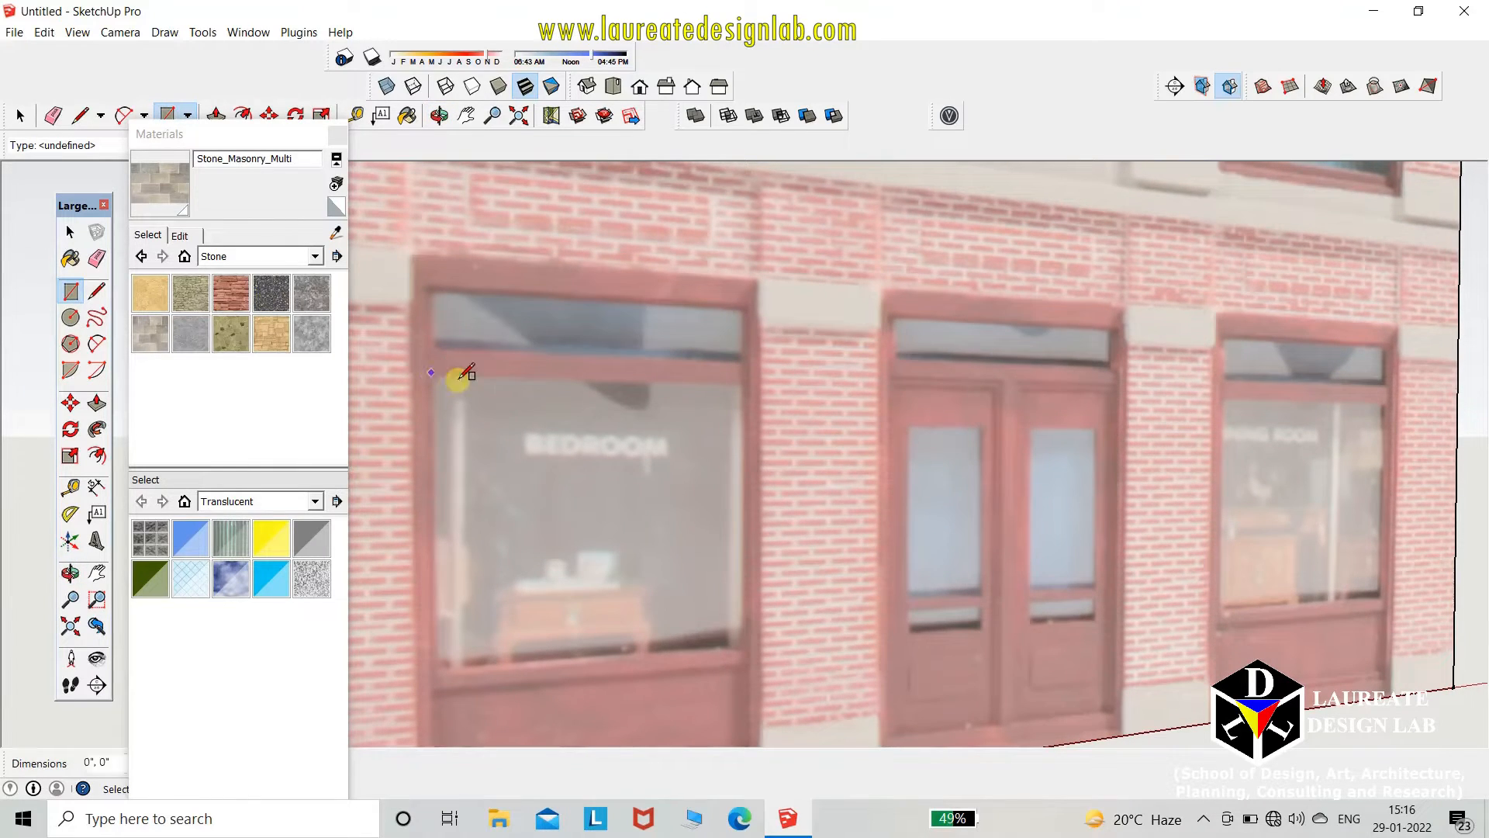
{"action": "left_click", "coordinate": [751, 649]}
{"action": "scroll", "coordinate": [704, 532], "scroll_direction": "down", "scroll_amount": 5}
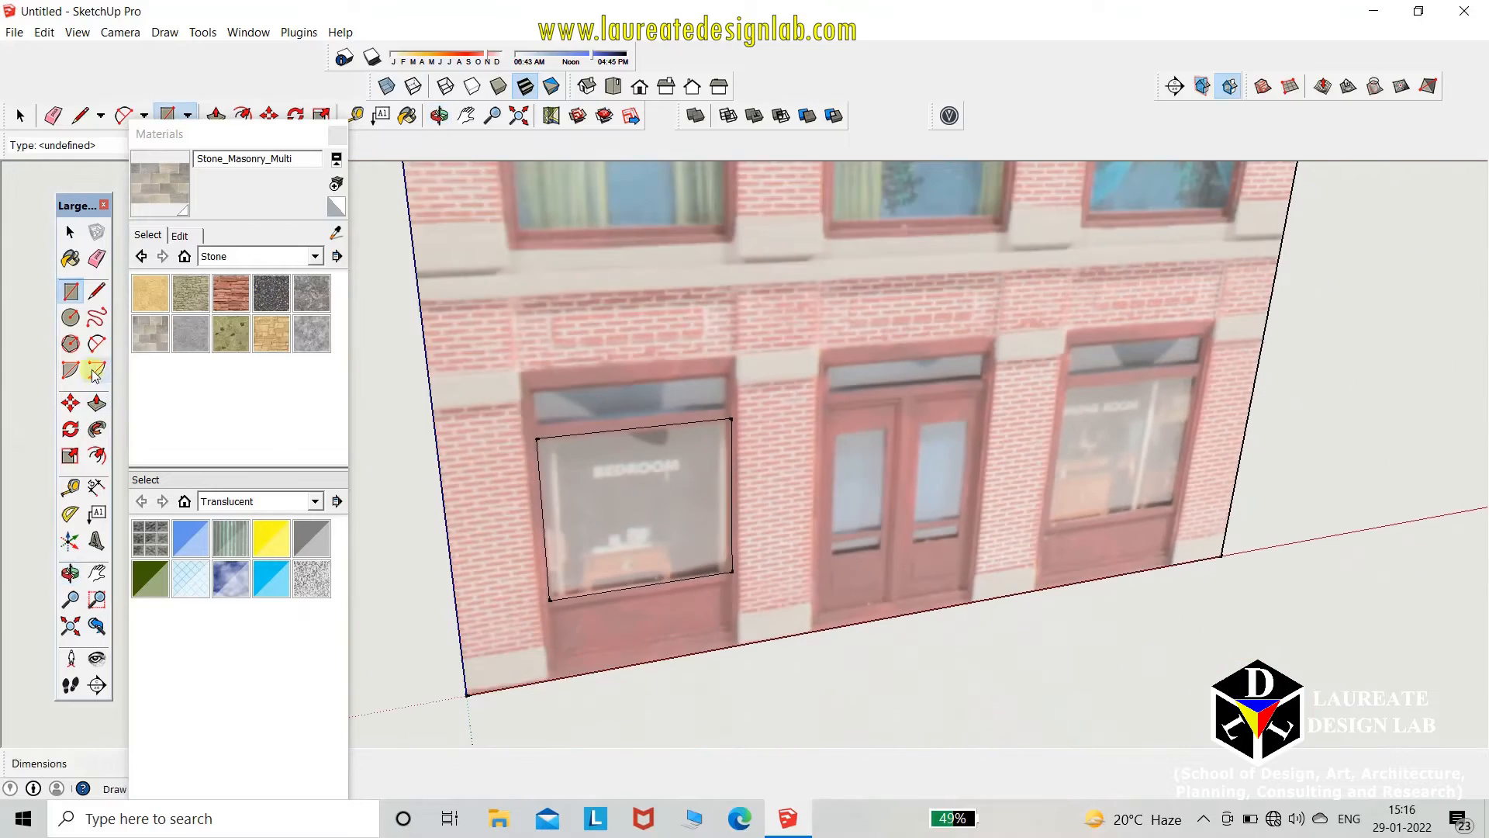
- Push the BEDROOM window rectangle about 4 inches into the building
{"action": "left_click", "coordinate": [95, 404]}
{"action": "middle_click_drag", "start_coordinate": [754, 468], "coordinate": [752, 509]}
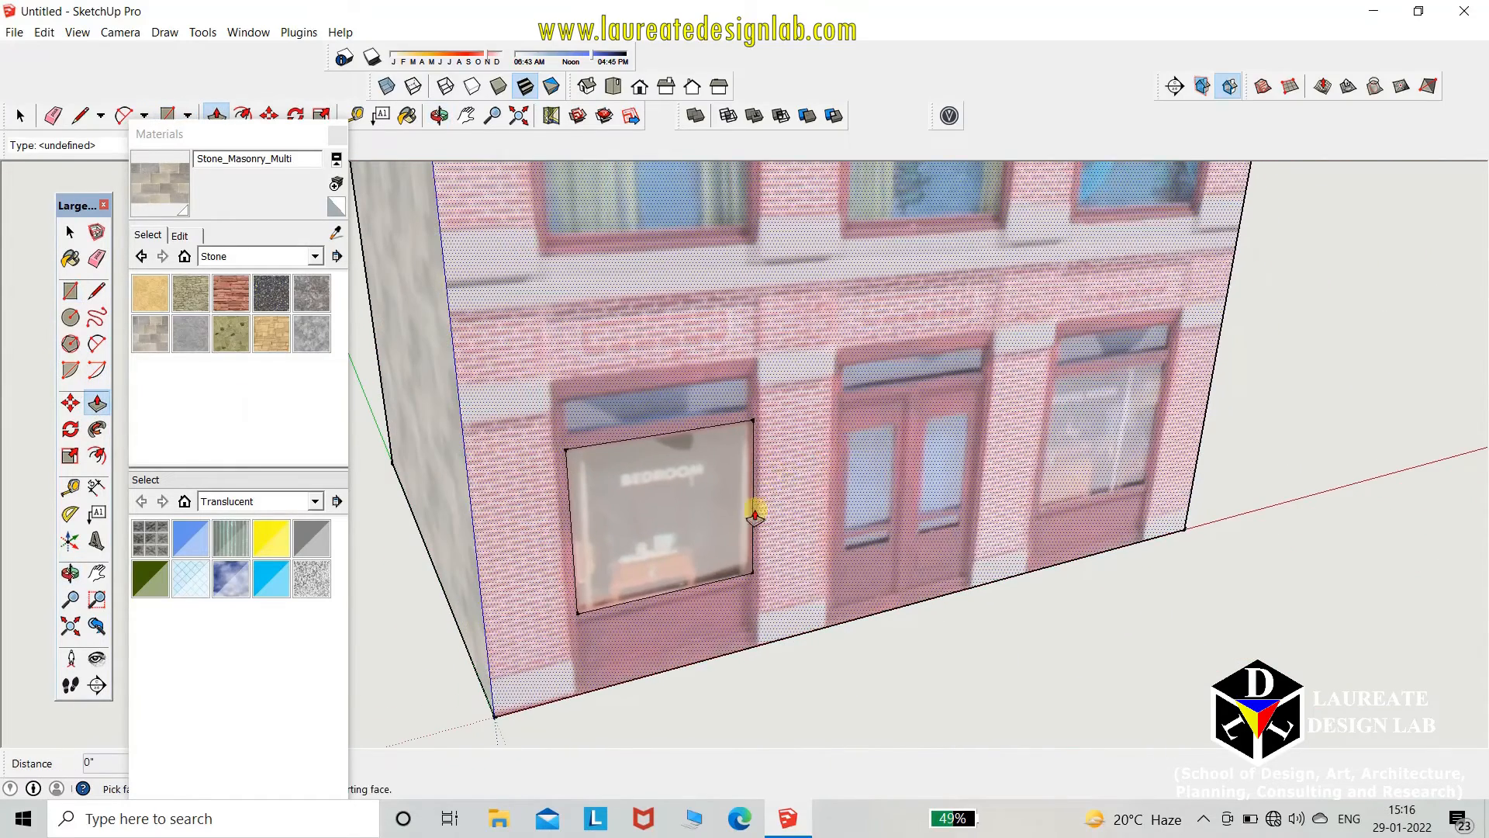
{"action": "left_click_drag", "start_coordinate": [714, 537], "coordinate": [712, 526]}
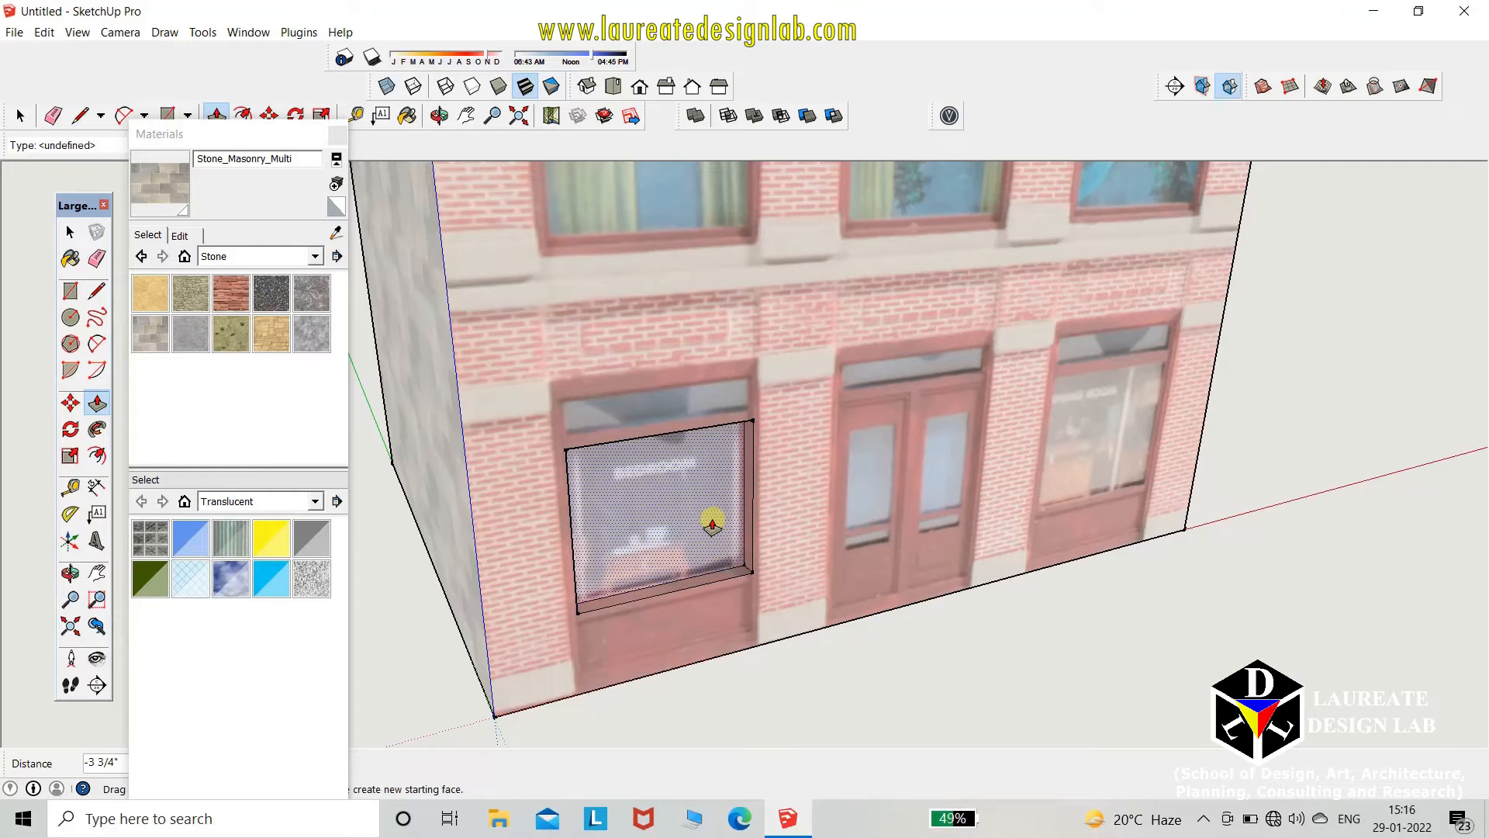
{"action": "left_click_drag", "start_coordinate": [711, 525], "coordinate": [714, 519]}
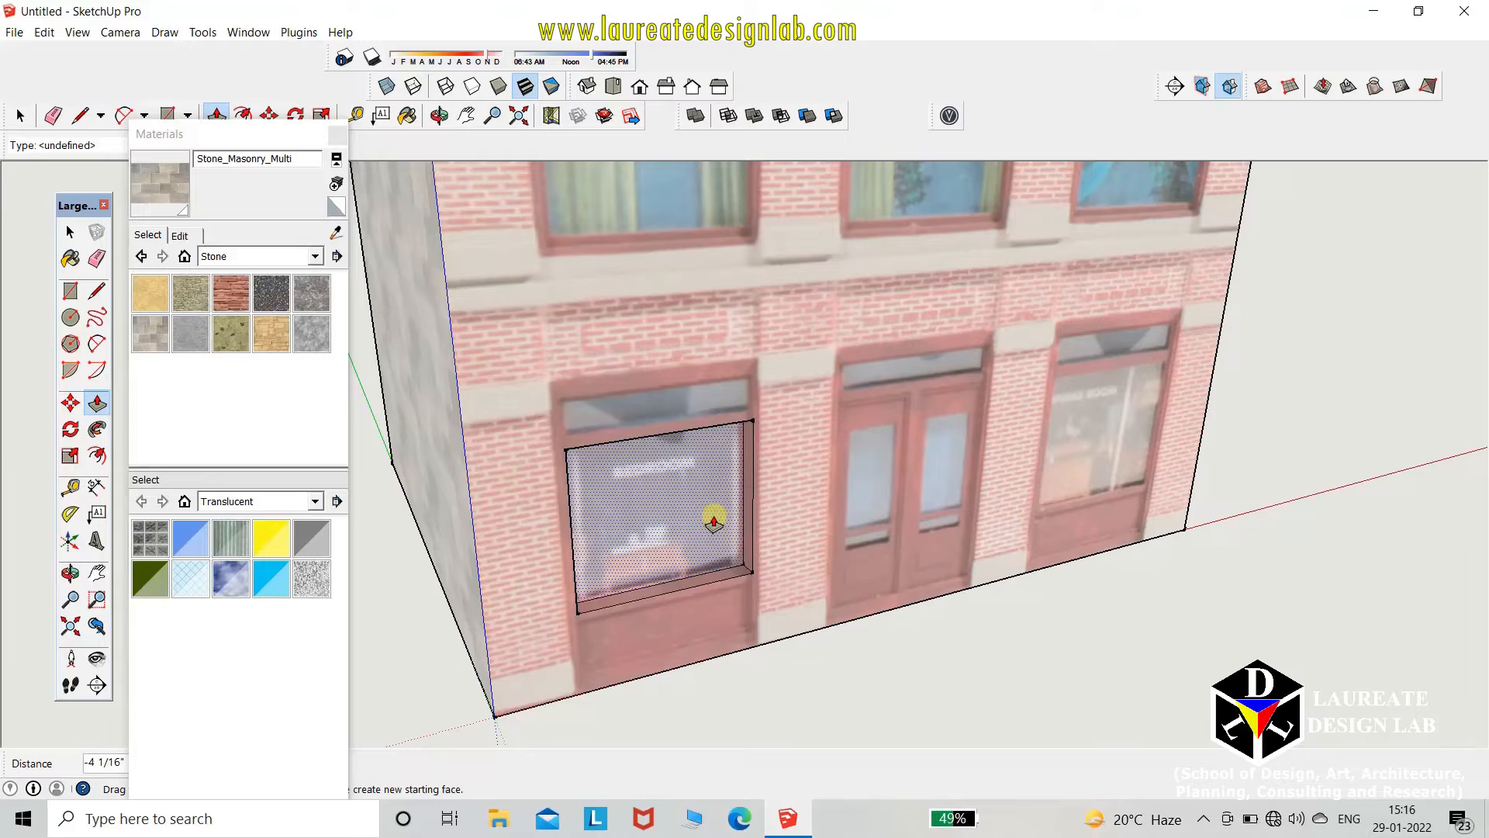
{"action": "left_click", "coordinate": [713, 519]}
- Try to draw a rectangle around the glass of the ground-floor window to the right of the door
{"action": "mouse_move", "coordinate": [1066, 533]}
{"action": "middle_mouse_down"}
{"action": "mouse_move", "coordinate": [1037, 463]}
{"action": "mouse_move", "coordinate": [999, 435]}
{"action": "mouse_move", "coordinate": [1046, 441]}
{"action": "mouse_move", "coordinate": [981, 442]}
{"action": "mouse_move", "coordinate": [980, 338]}
{"action": "middle_mouse_up"}
{"action": "left_click", "coordinate": [68, 296]}
{"action": "scroll", "coordinate": [1270, 426], "scroll_direction": "up", "scroll_amount": 2}
{"action": "scroll", "coordinate": [1064, 456], "scroll_direction": "up", "scroll_amount": 2}
{"action": "scroll", "coordinate": [991, 304], "scroll_direction": "up", "scroll_amount": 1}
{"action": "scroll", "coordinate": [998, 326], "scroll_direction": "up", "scroll_amount": 1}
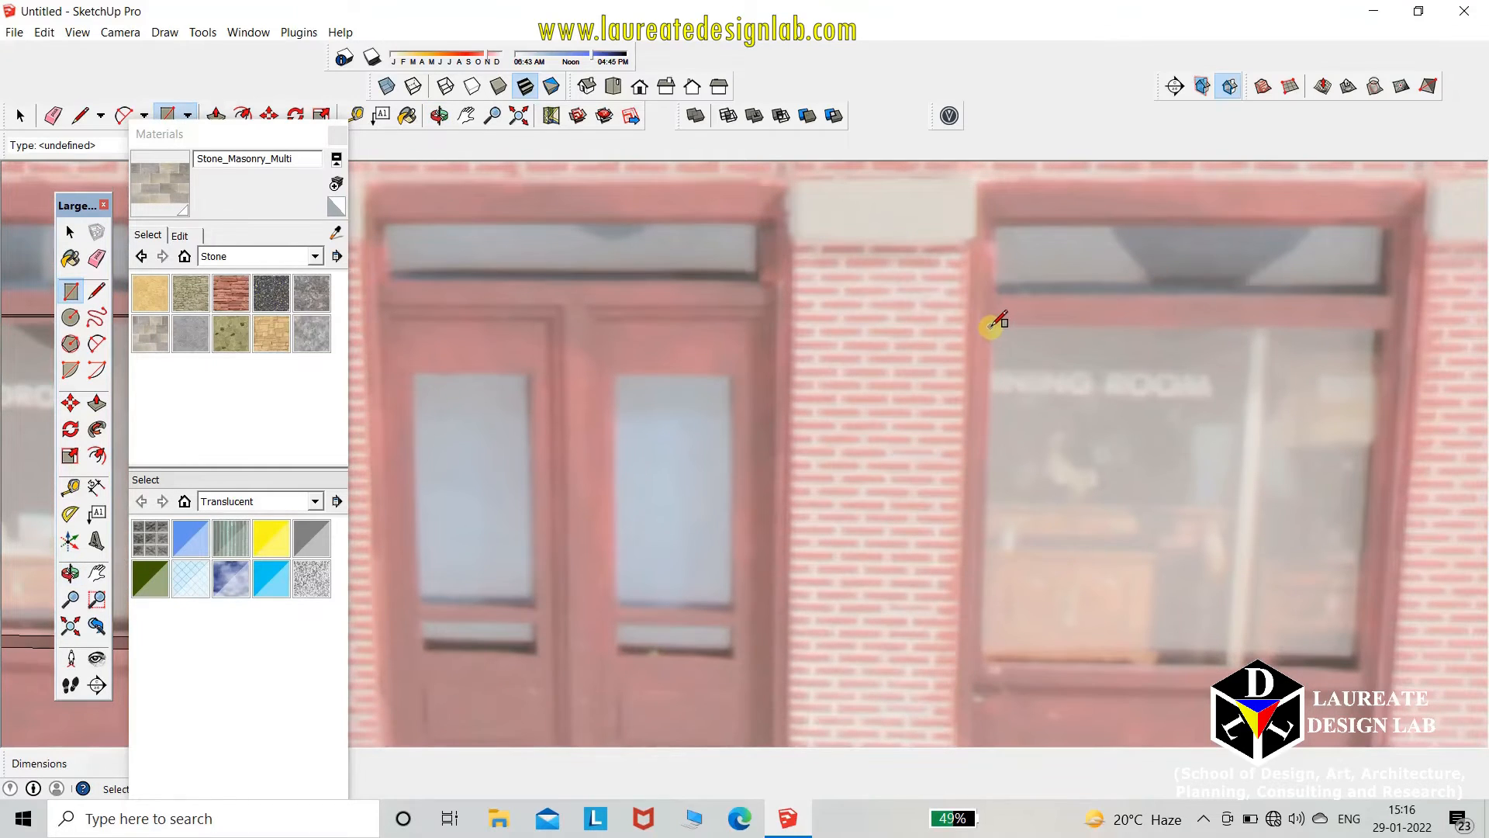
{"action": "scroll", "coordinate": [994, 332], "scroll_direction": "up", "scroll_amount": 1}
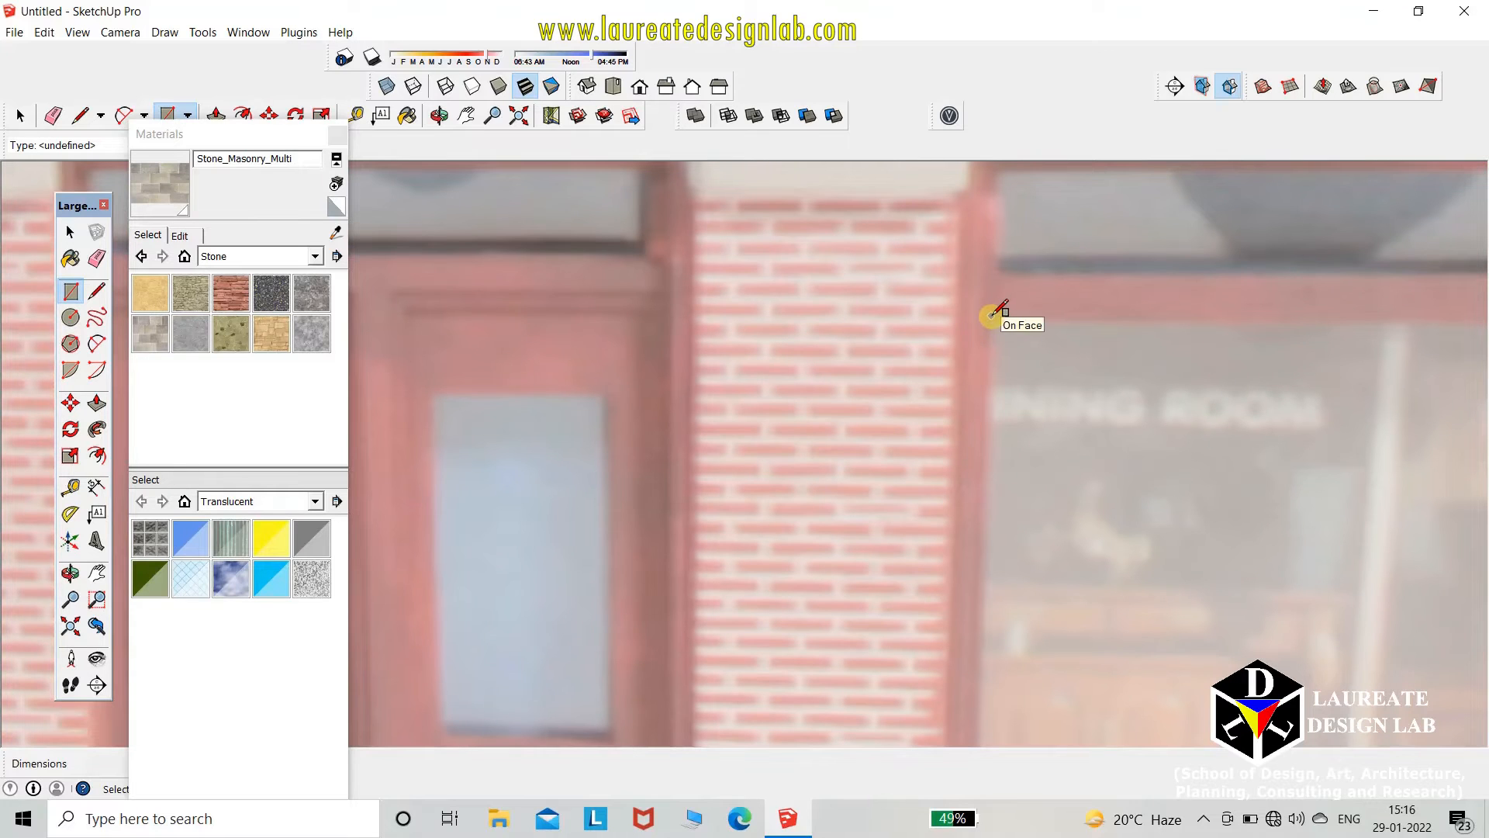
{"action": "left_click", "coordinate": [991, 316]}
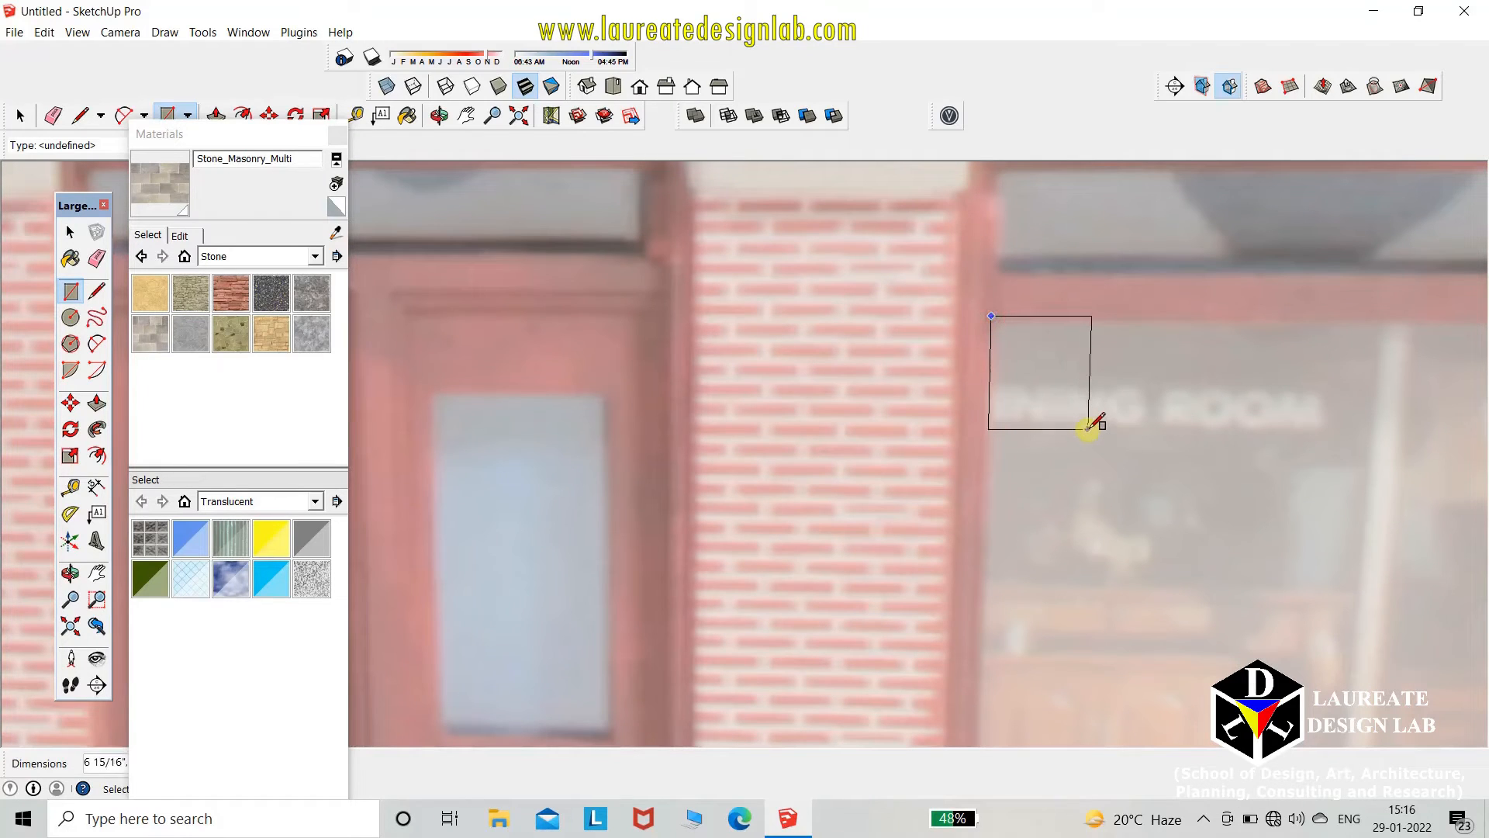
{"action": "scroll", "coordinate": [1237, 475], "scroll_direction": "down", "scroll_amount": 3}
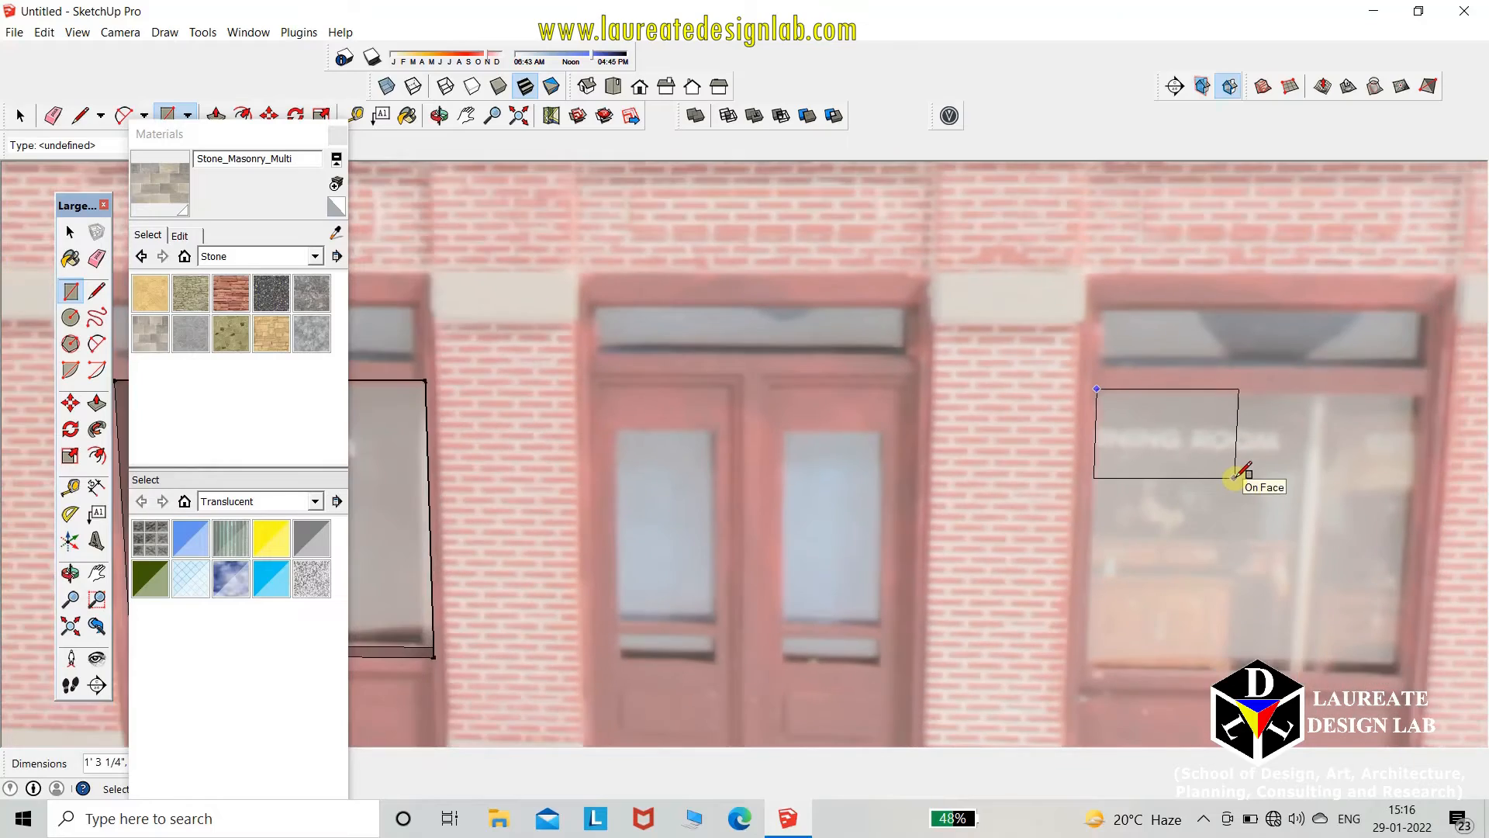
{"action": "scroll", "coordinate": [1237, 475], "scroll_direction": "down", "scroll_amount": 3}
{"action": "right_click", "coordinate": [1387, 678]}
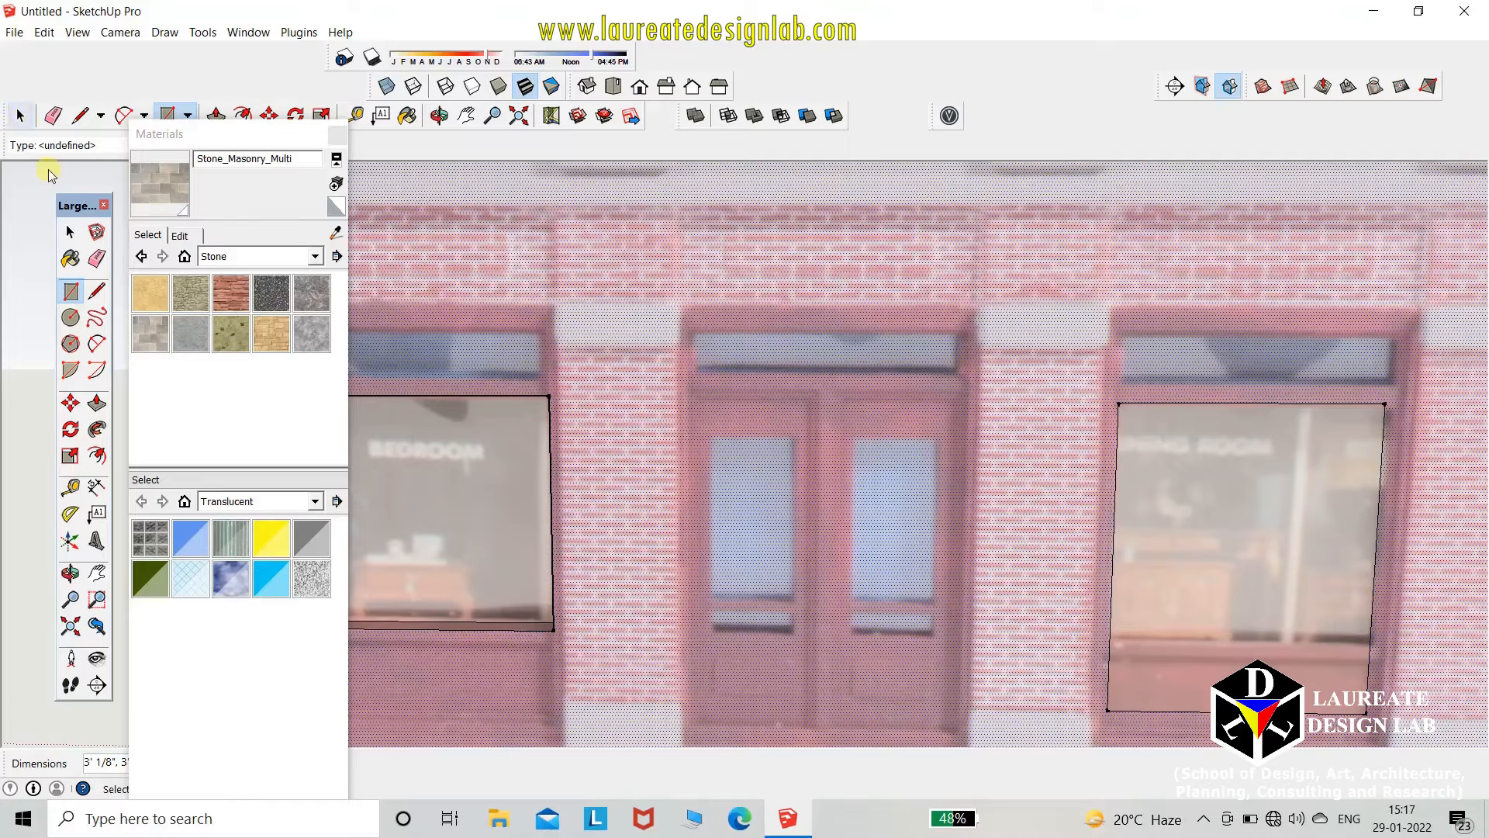
- Undo the rectangle drawn over the ground-floor window to the right of the door
{"action": "key", "text": "e"}
{"action": "left_click", "coordinate": [41, 33]}
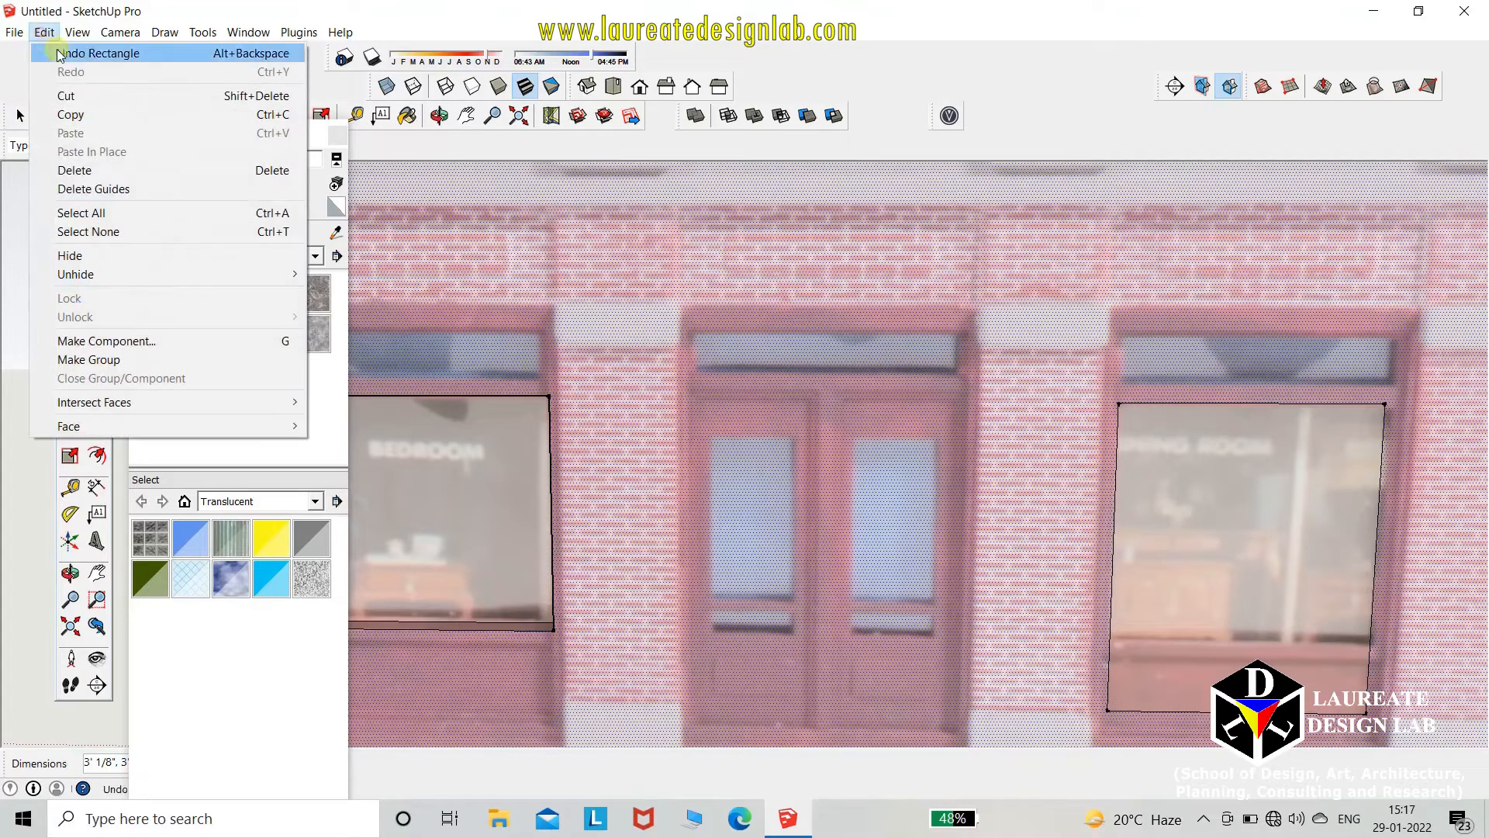
{"action": "left_click", "coordinate": [74, 52]}
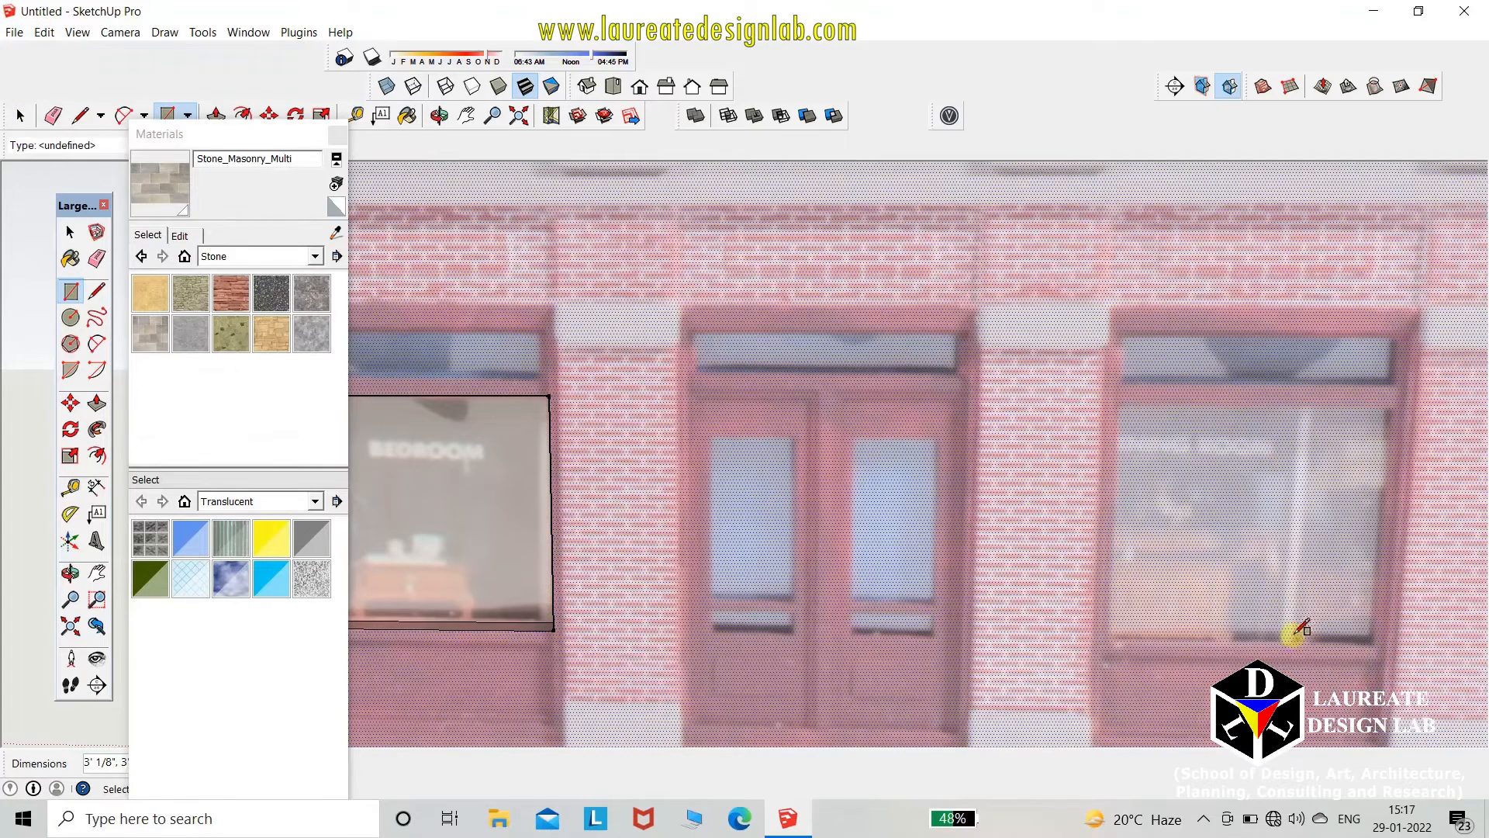
- Draw a rectangle about 2' 11" wide on the front face around the glass of the ground-floor DINING ROOM window
{"action": "scroll", "coordinate": [1365, 667], "scroll_direction": "up", "scroll_amount": 2}
{"action": "scroll", "coordinate": [1096, 314], "scroll_direction": "up", "scroll_amount": 1}
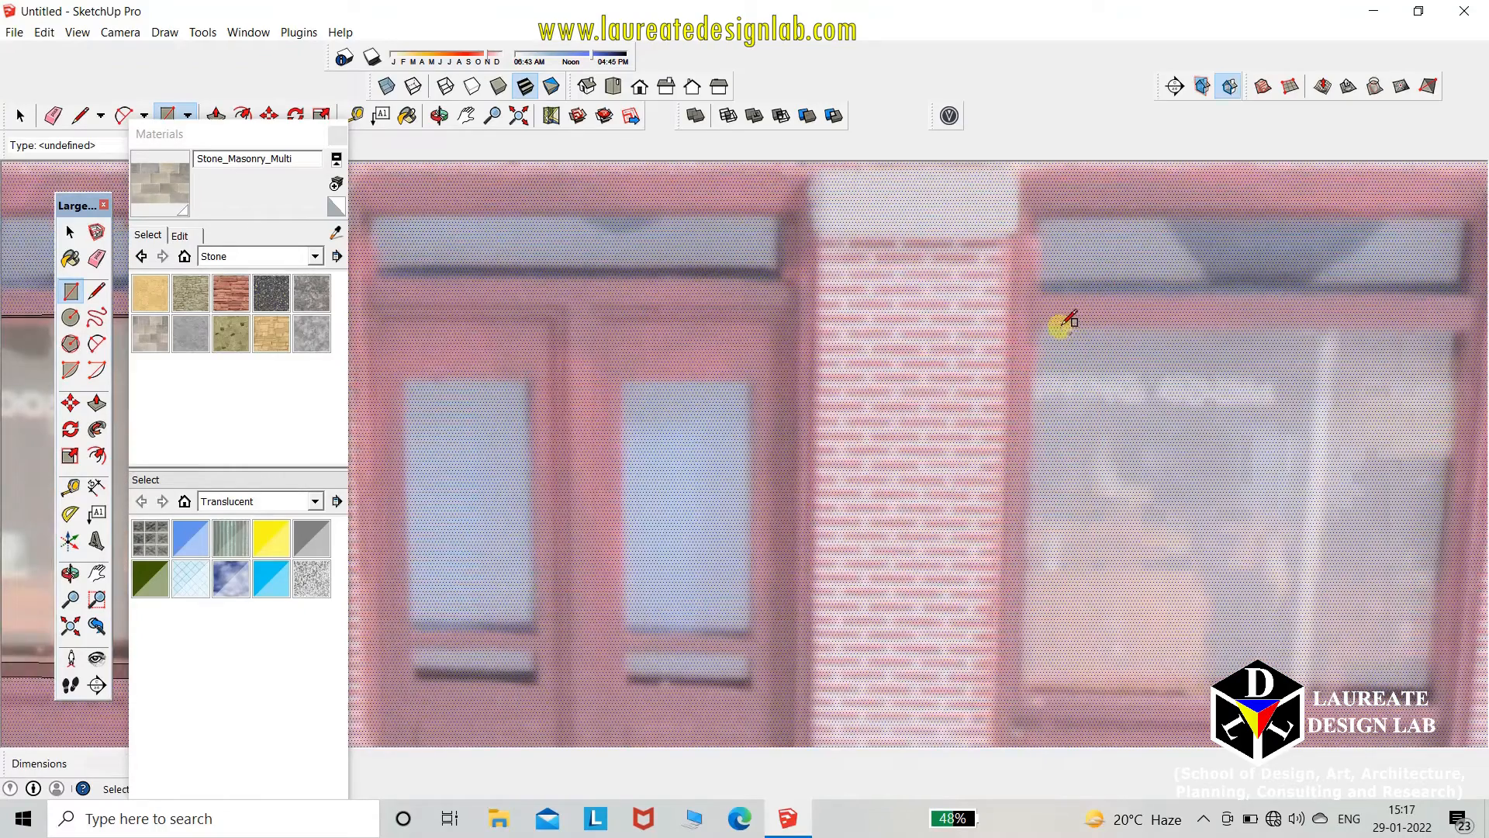
{"action": "scroll", "coordinate": [1065, 321], "scroll_direction": "down", "scroll_amount": 1}
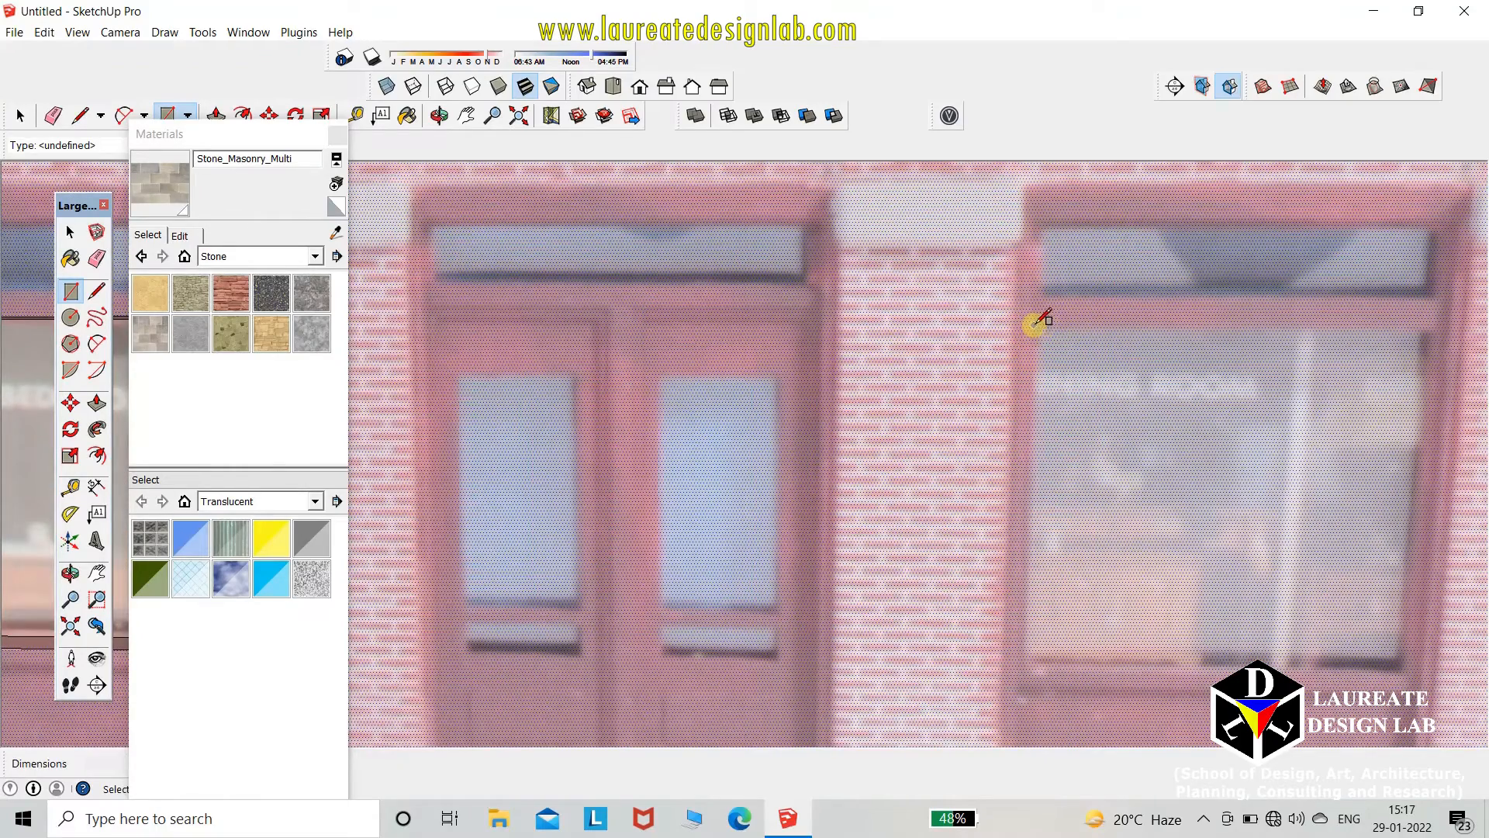
{"action": "left_click", "coordinate": [1034, 325]}
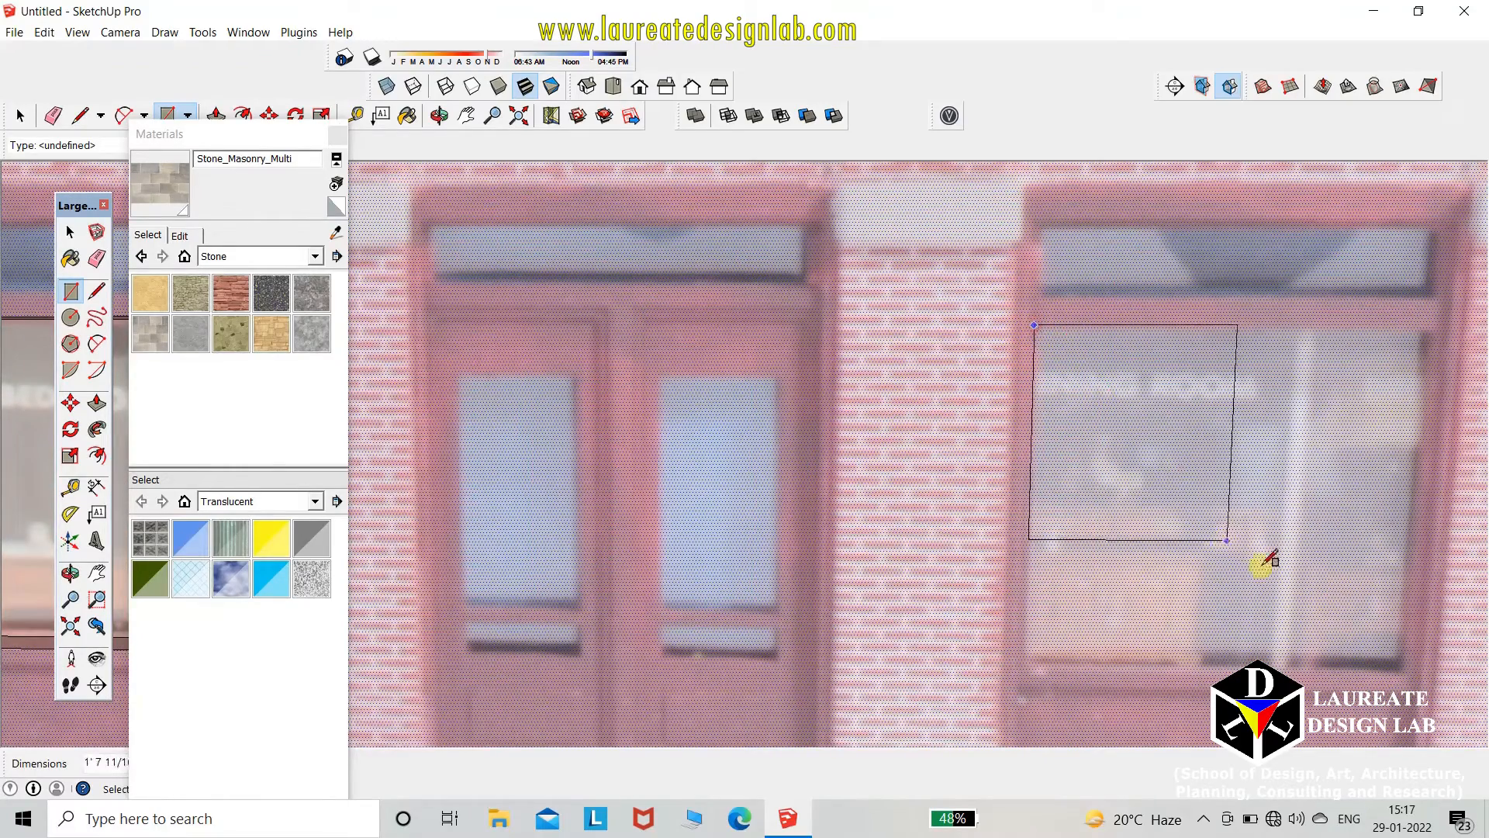
{"action": "left_click", "coordinate": [1413, 665]}
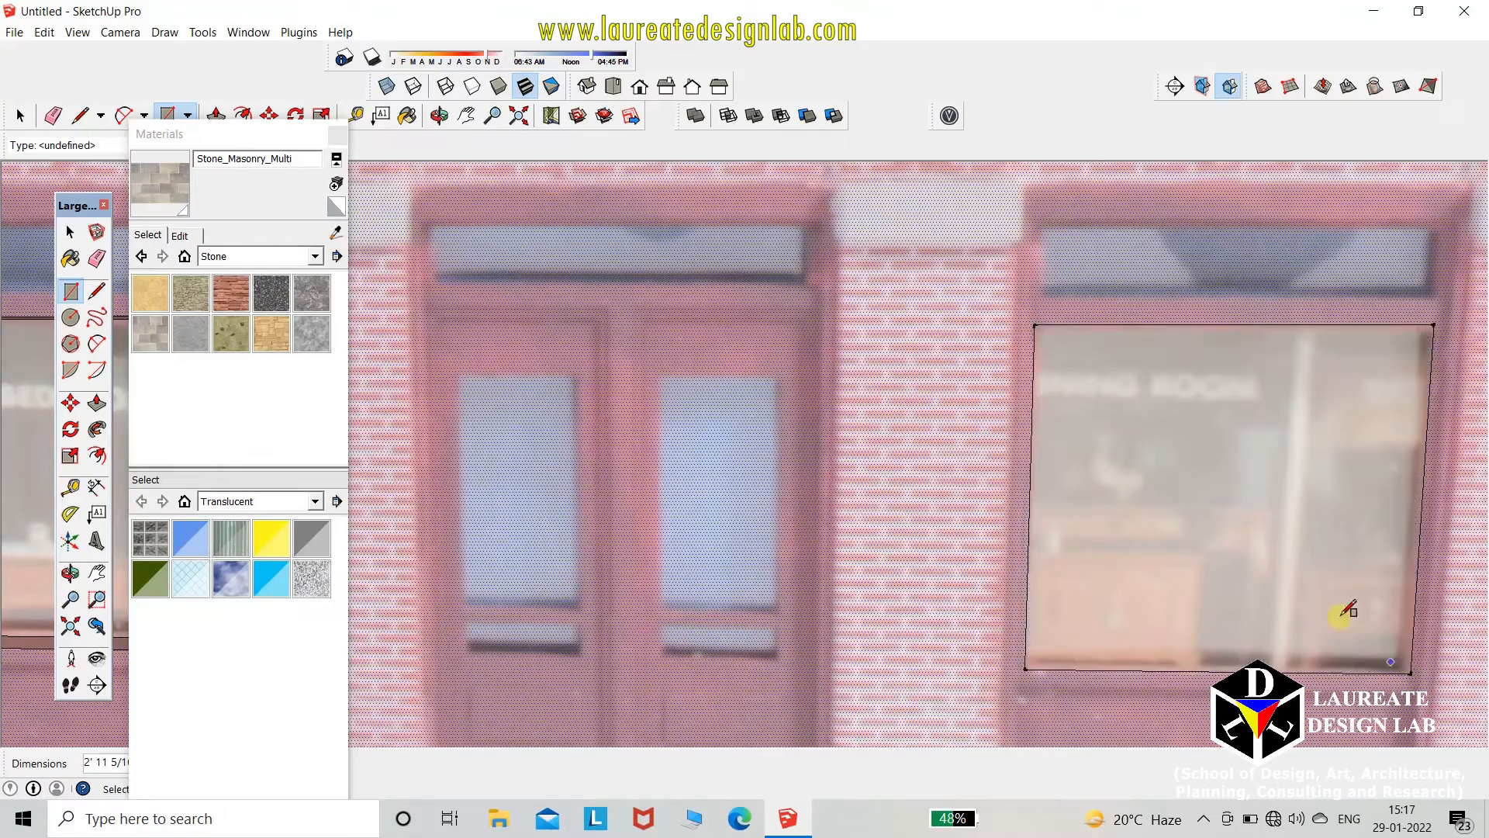
{"action": "middle_click_drag", "start_coordinate": [1346, 608], "coordinate": [1221, 522]}
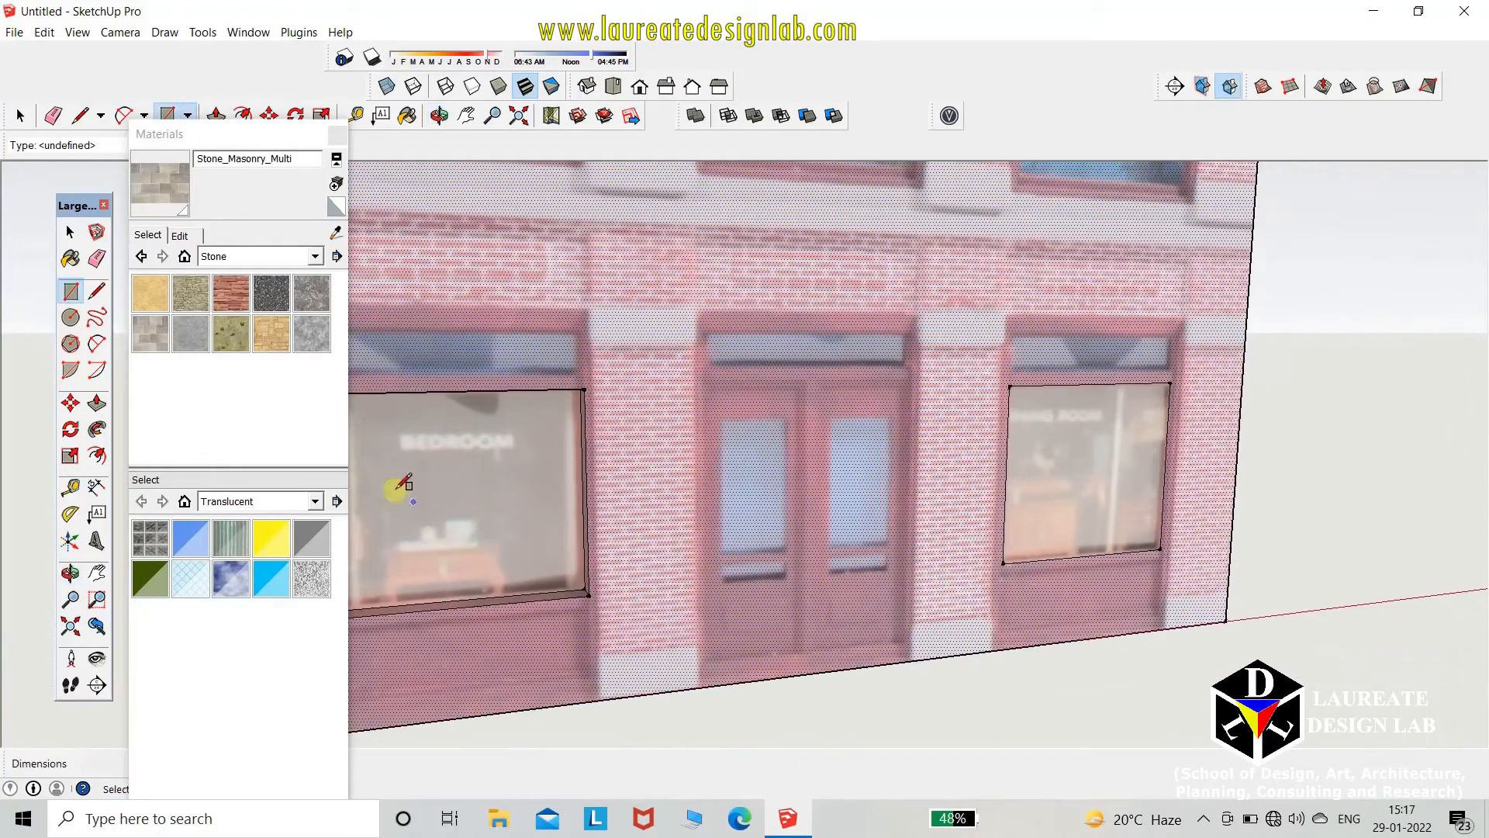
- Push the DINING ROOM window rectangle about 4 inches into the building, matching the depth of the BEDROOM window recess
{"action": "left_click", "coordinate": [94, 409]}
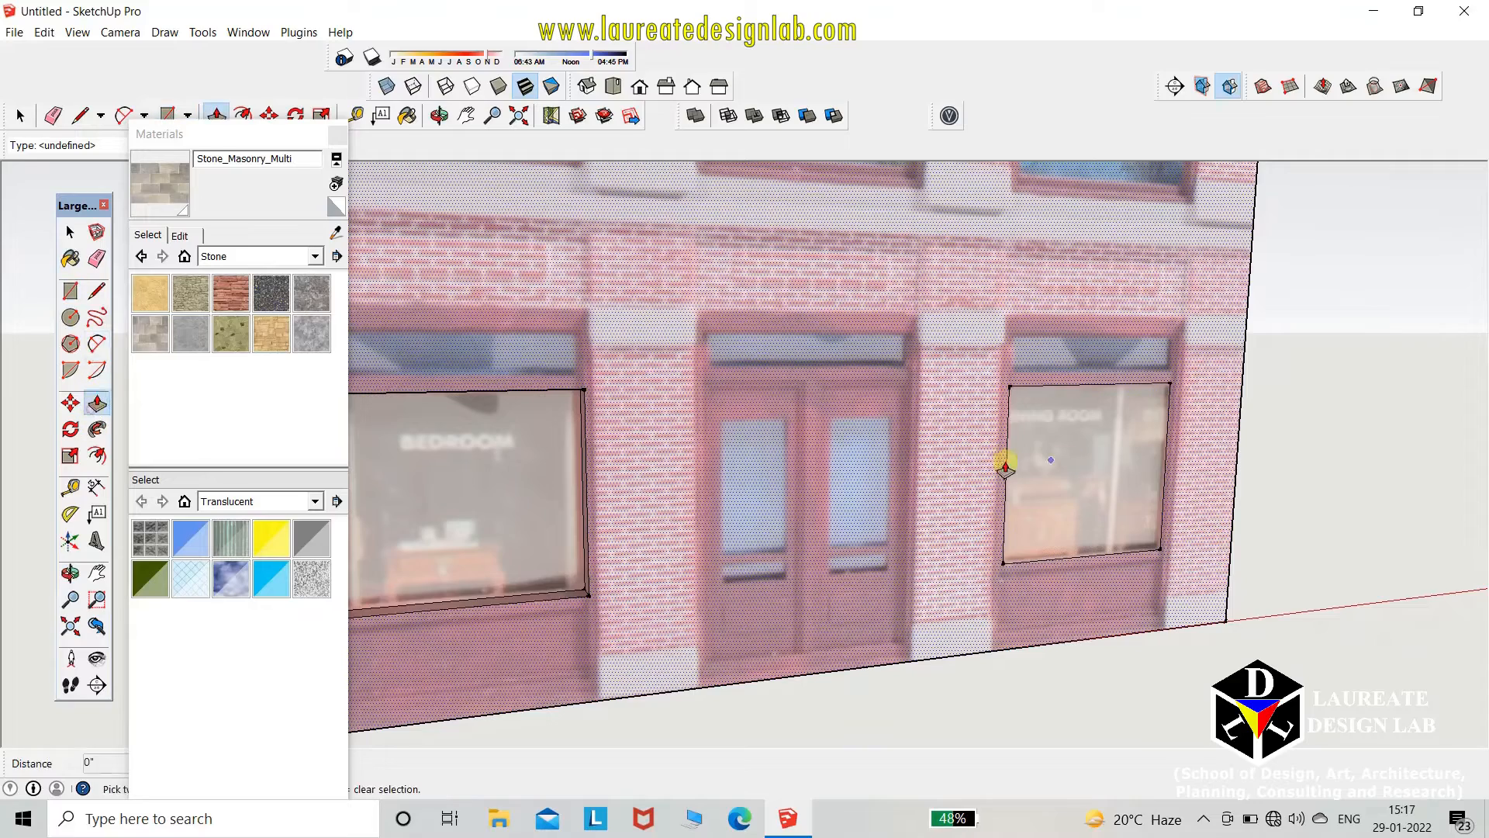
{"action": "middle_click_drag", "start_coordinate": [1004, 458], "coordinate": [1080, 513]}
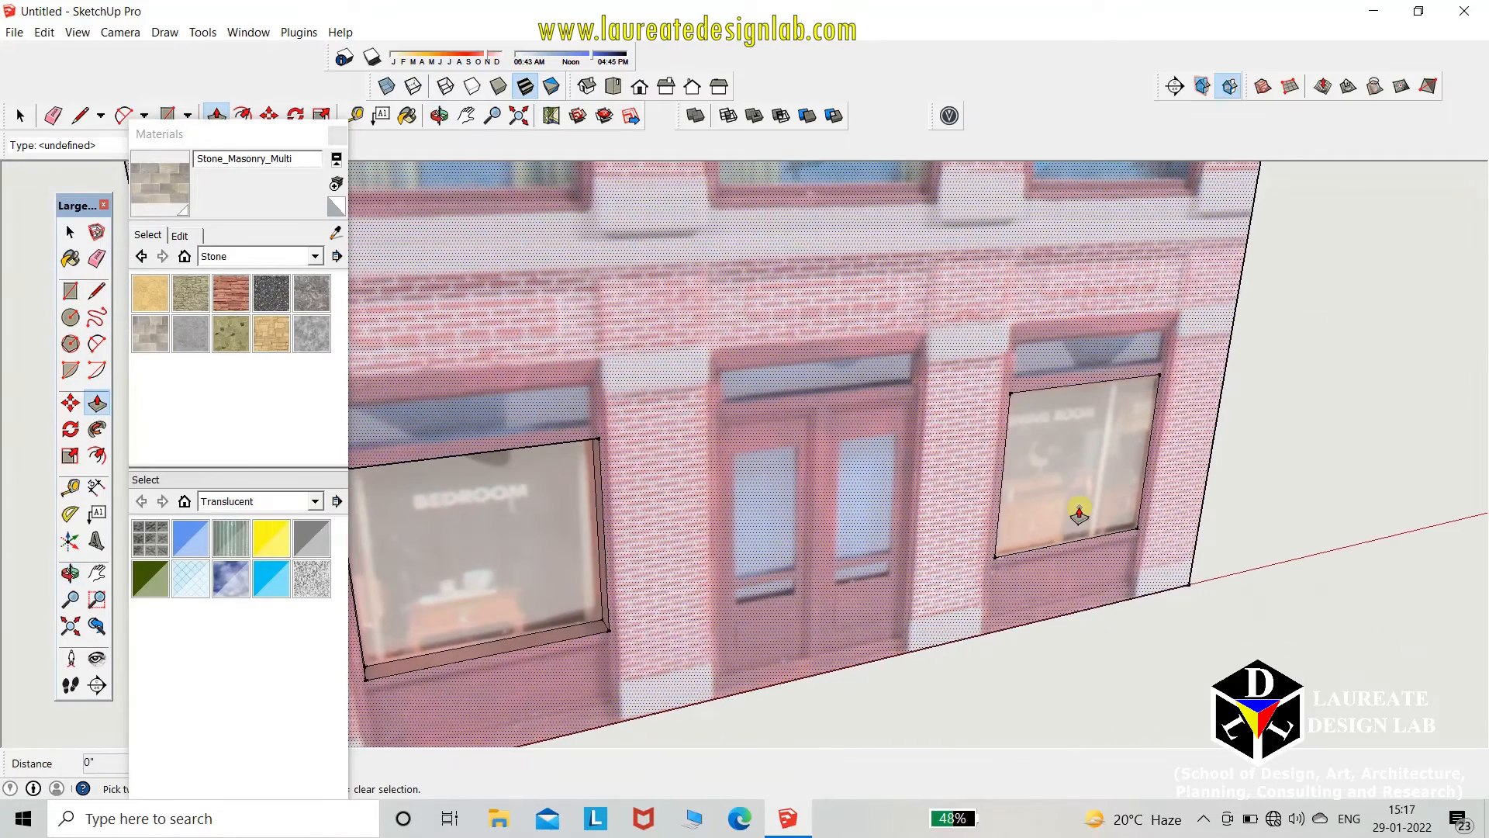
{"action": "left_click", "coordinate": [1026, 545]}
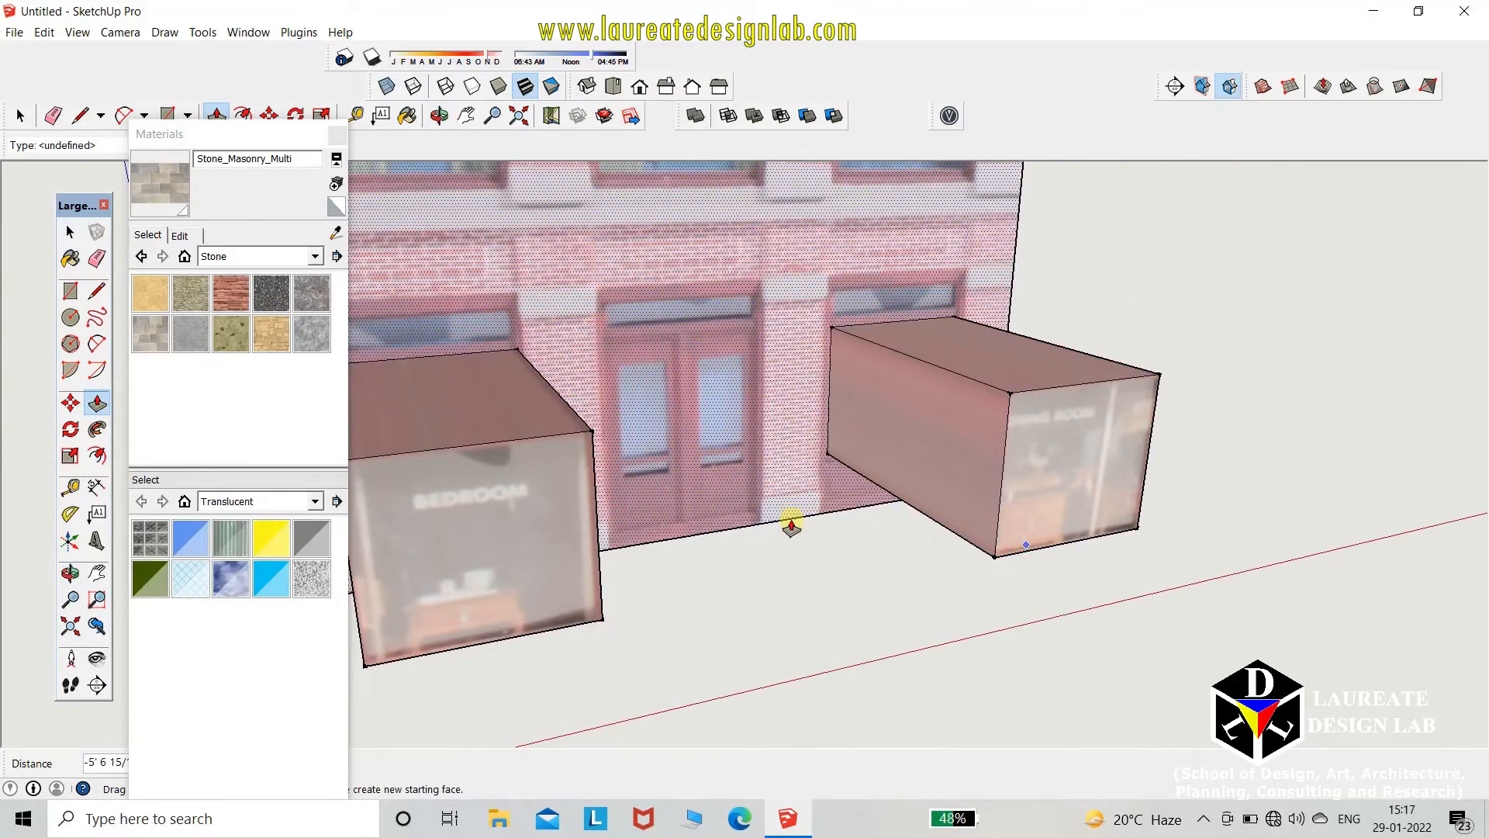
{"action": "key", "text": "Escape"}
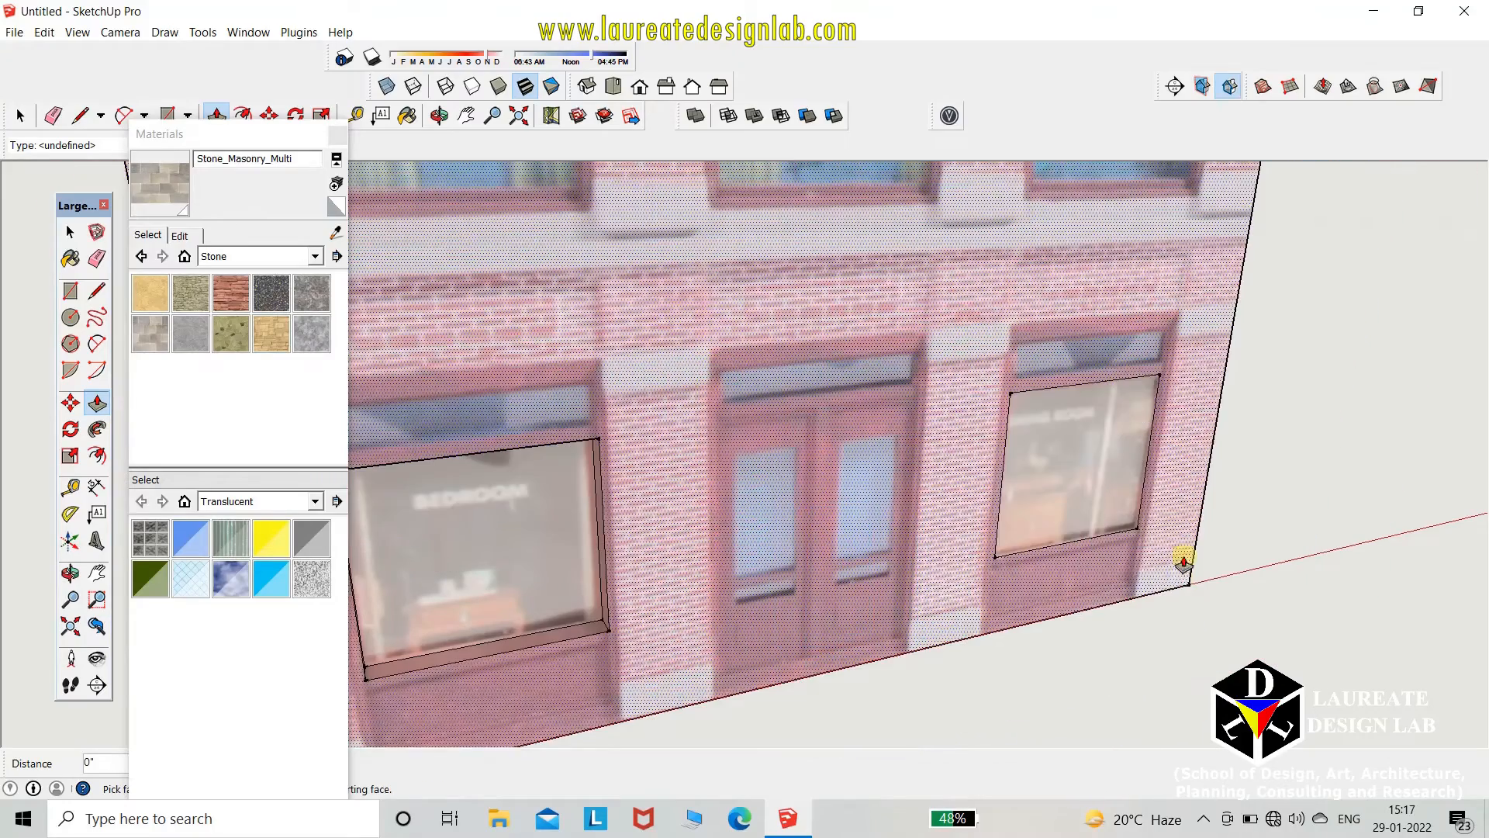
{"action": "left_click", "coordinate": [582, 619]}
{"action": "middle_click_drag", "start_coordinate": [1256, 530], "coordinate": [1290, 442]}
{"action": "middle_click_drag", "start_coordinate": [859, 481], "coordinate": [767, 550]}
- Draw a rectangle around the glass of the narrow transom window above the BEDROOM window
{"action": "scroll", "coordinate": [772, 562], "scroll_direction": "up", "scroll_amount": 3}
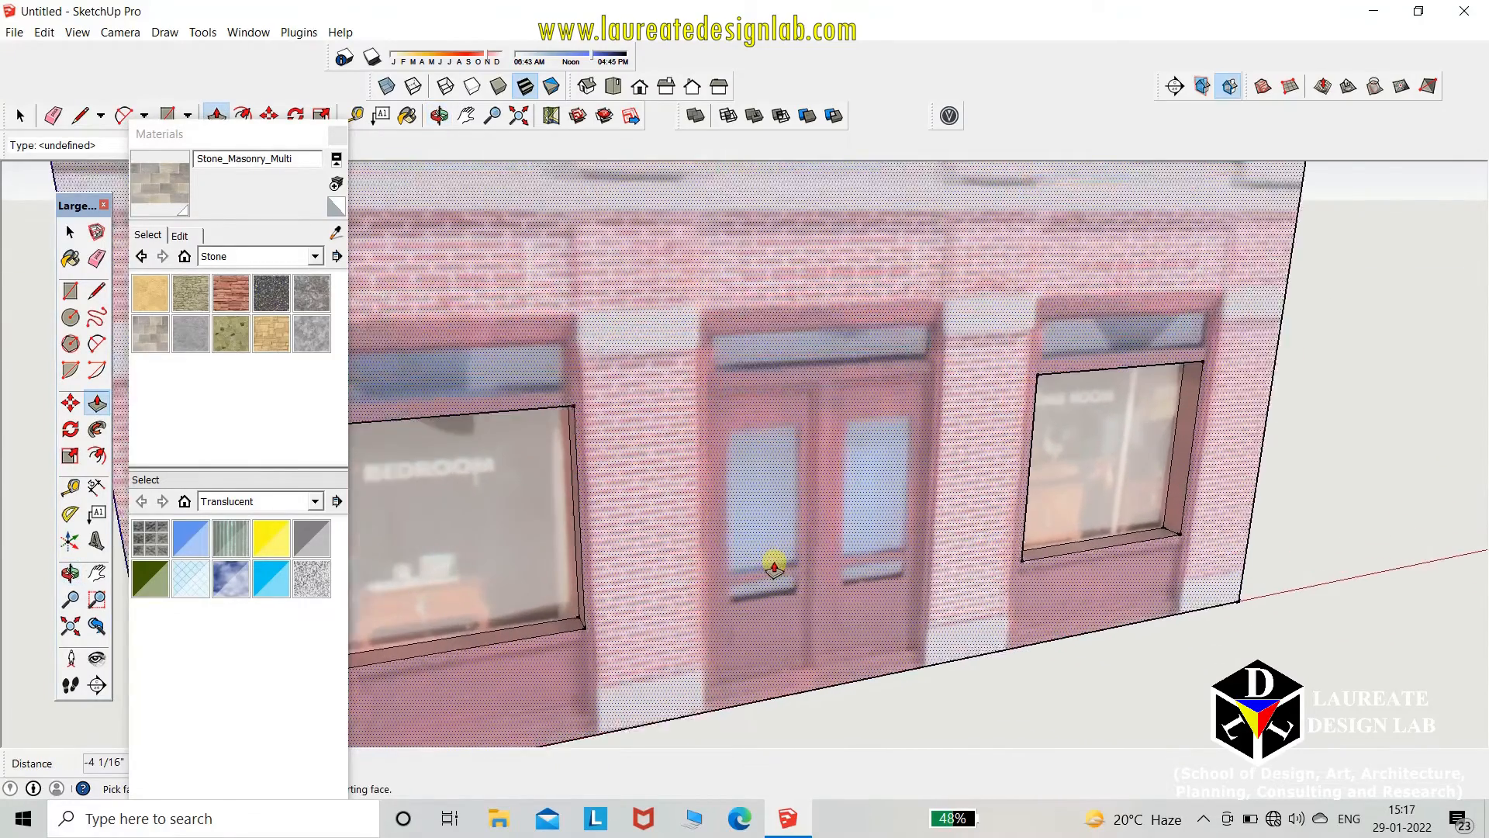
{"action": "scroll", "coordinate": [904, 508], "scroll_direction": "down", "scroll_amount": 2}
{"action": "middle_click_drag", "start_coordinate": [719, 486], "coordinate": [758, 412]}
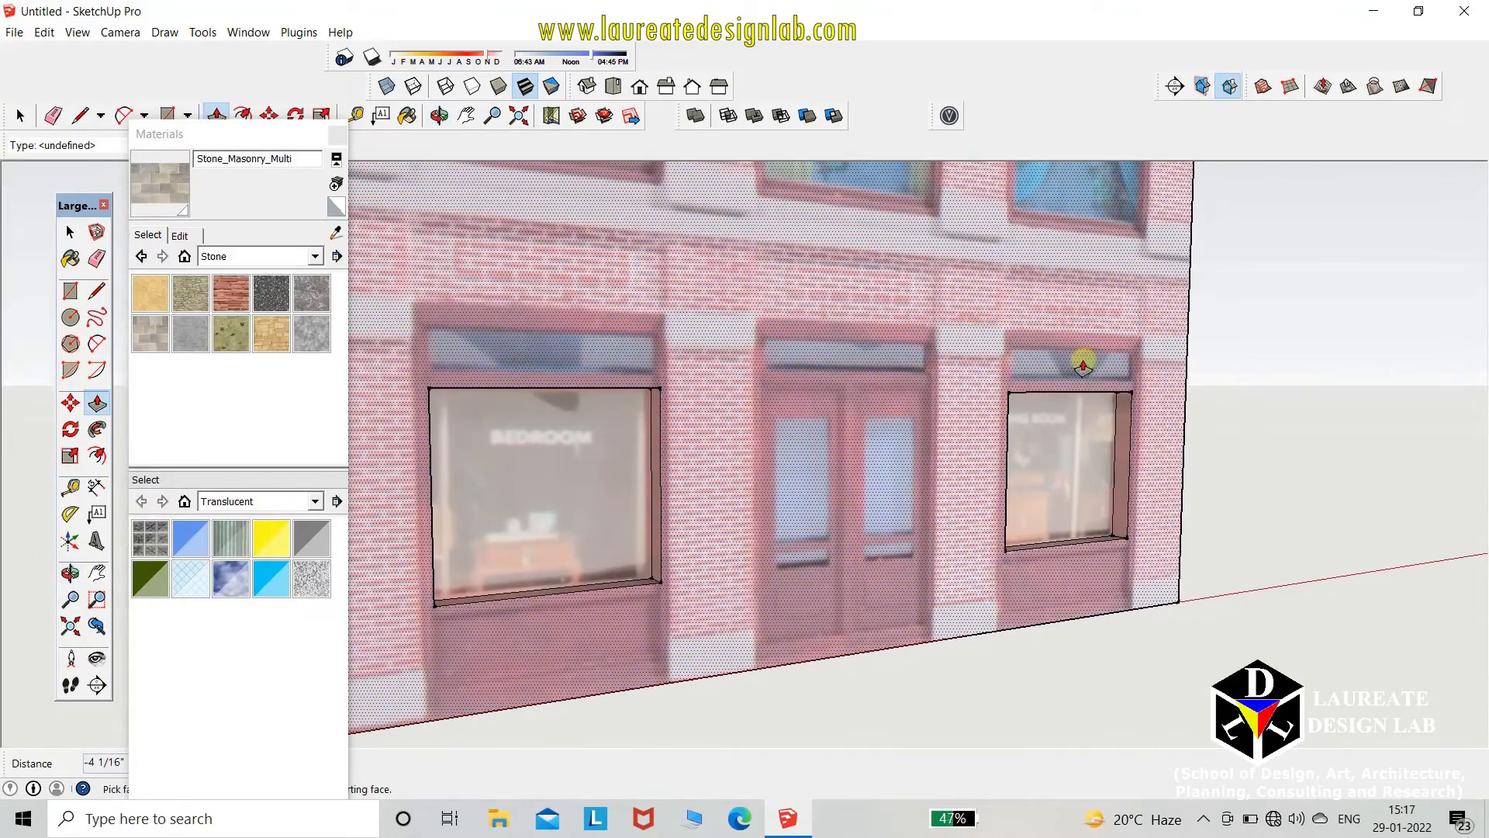
{"action": "scroll", "coordinate": [538, 332], "scroll_direction": "up", "scroll_amount": 4}
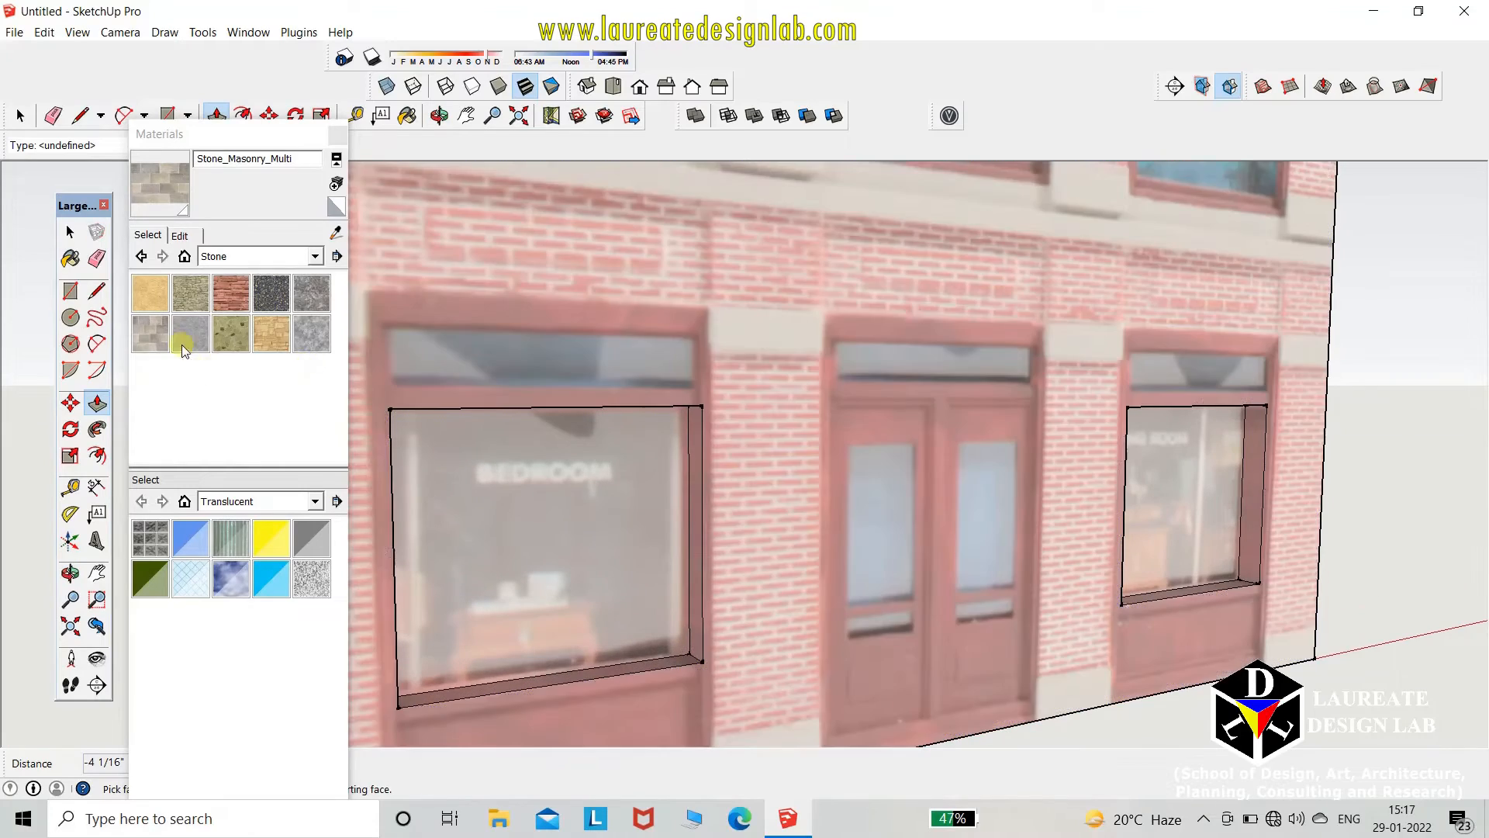
{"action": "scroll", "coordinate": [45, 409], "scroll_direction": "up", "scroll_amount": 2}
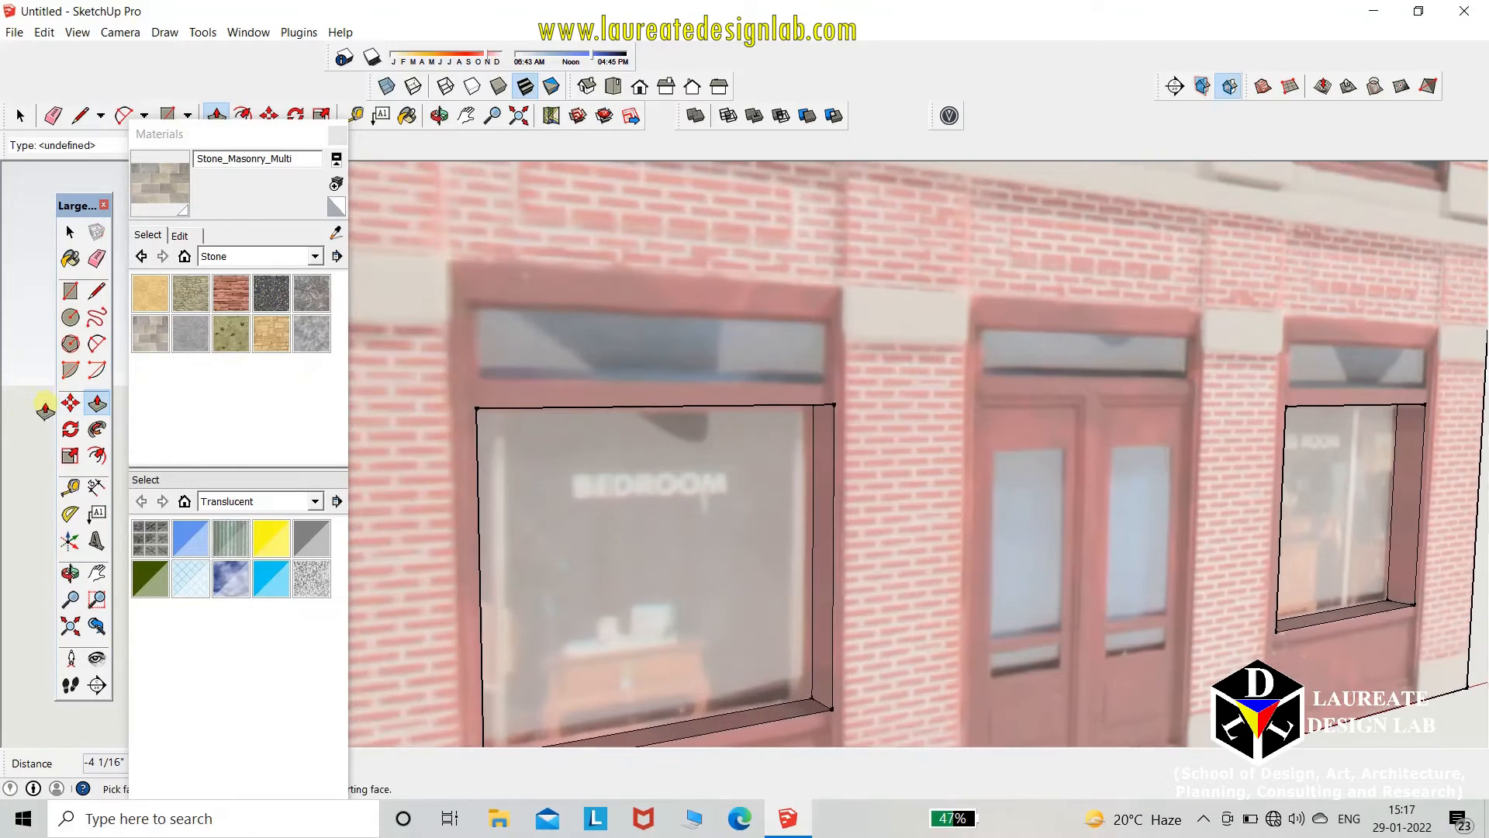
{"action": "left_click", "coordinate": [72, 292]}
{"action": "scroll", "coordinate": [565, 349], "scroll_direction": "up", "scroll_amount": 3}
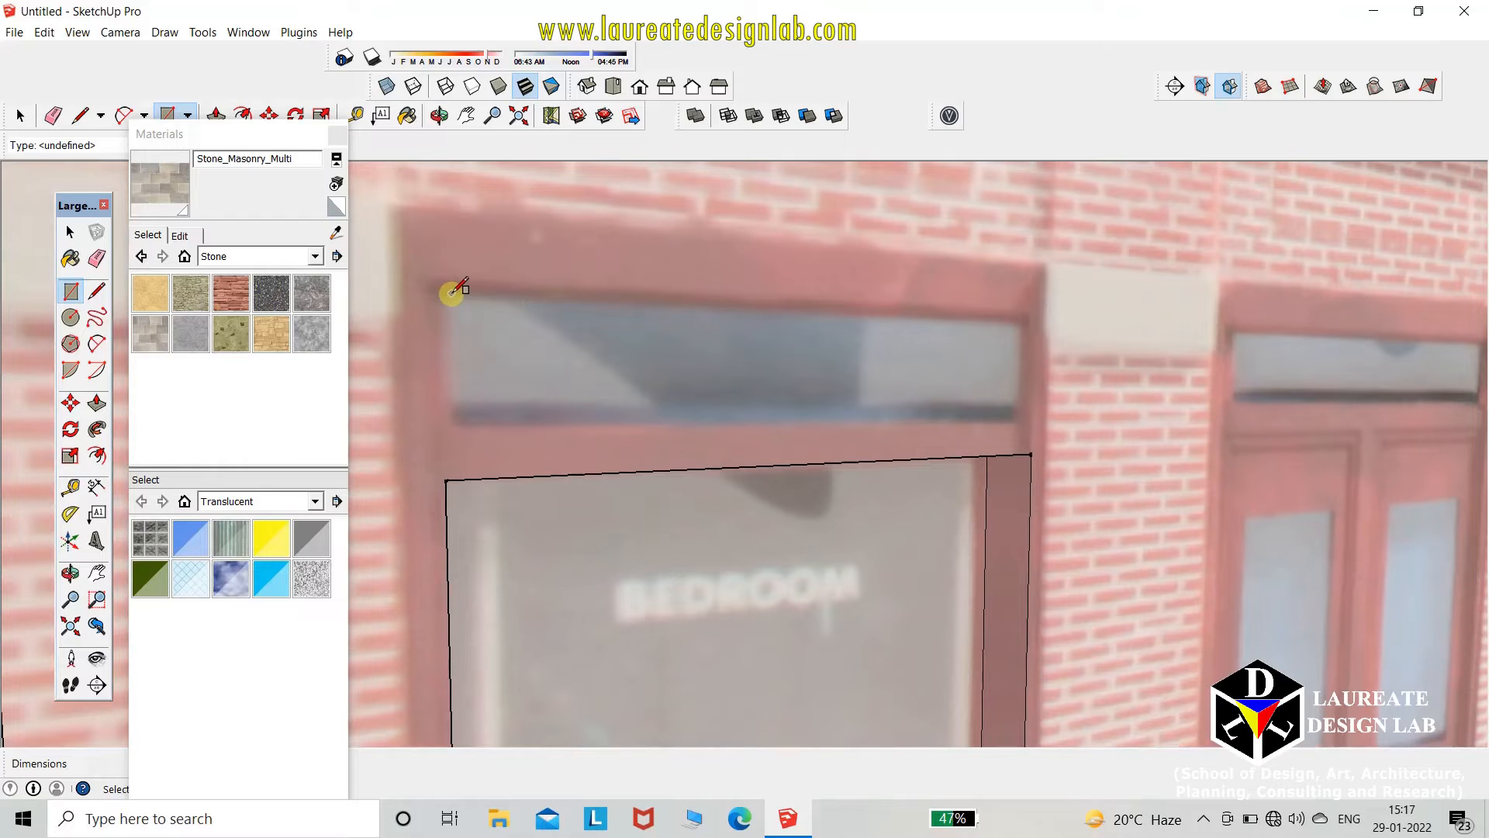
{"action": "left_click", "coordinate": [446, 292]}
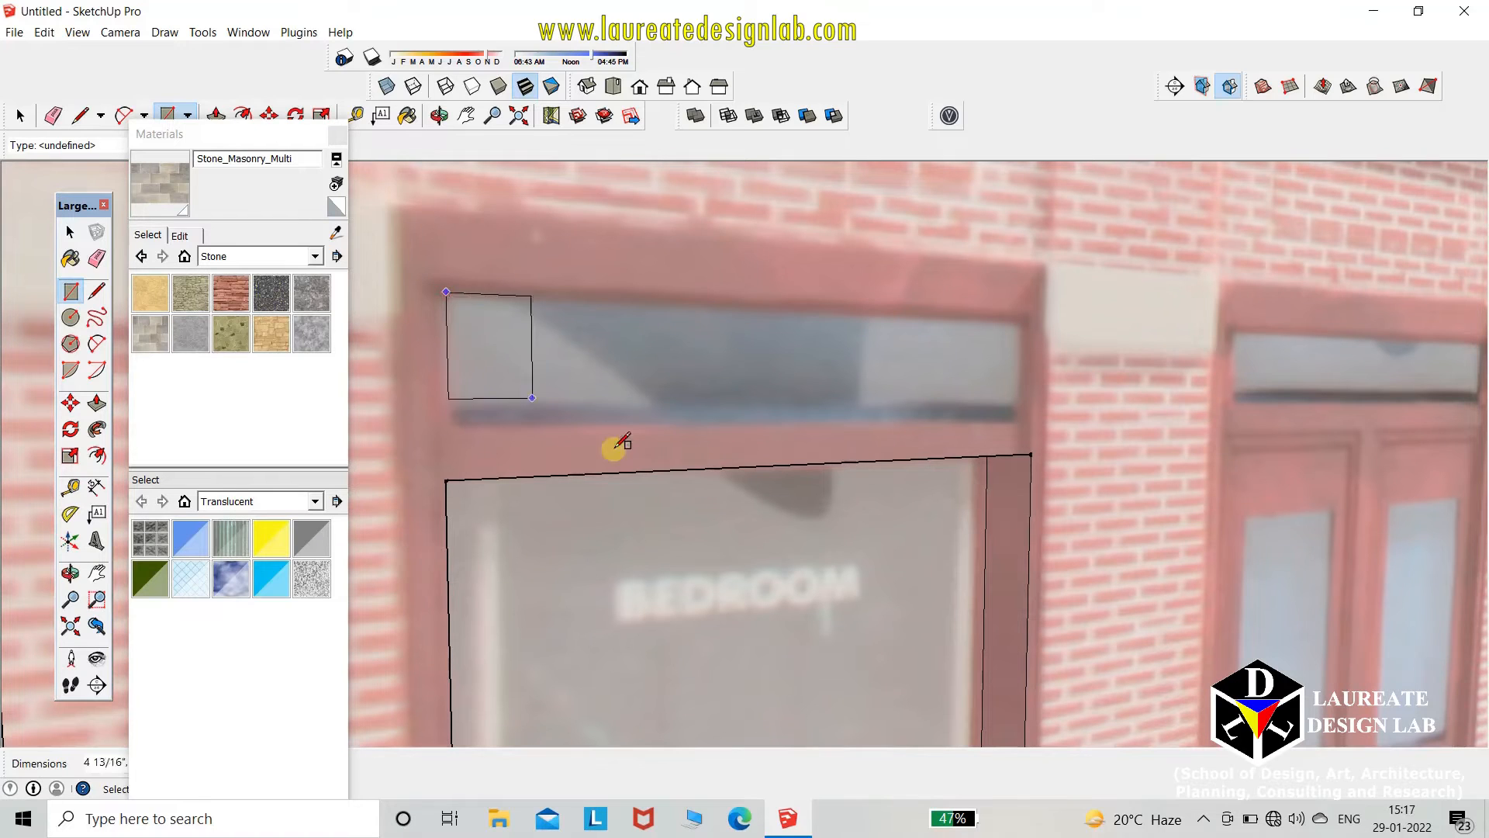
{"action": "left_click", "coordinate": [1025, 419]}
- Draw a rectangle around the glass of the transom window above the double entrance door
{"action": "mouse_move", "coordinate": [1025, 419]}
{"action": "middle_mouse_down"}
{"action": "mouse_move", "coordinate": [804, 329]}
{"action": "mouse_move", "coordinate": [1153, 339]}
{"action": "mouse_move", "coordinate": [1336, 426]}
{"action": "mouse_move", "coordinate": [1121, 393]}
{"action": "mouse_move", "coordinate": [1091, 349]}
{"action": "mouse_move", "coordinate": [853, 295]}
{"action": "middle_mouse_up"}
{"action": "scroll", "coordinate": [773, 292], "scroll_direction": "up", "scroll_amount": 2}
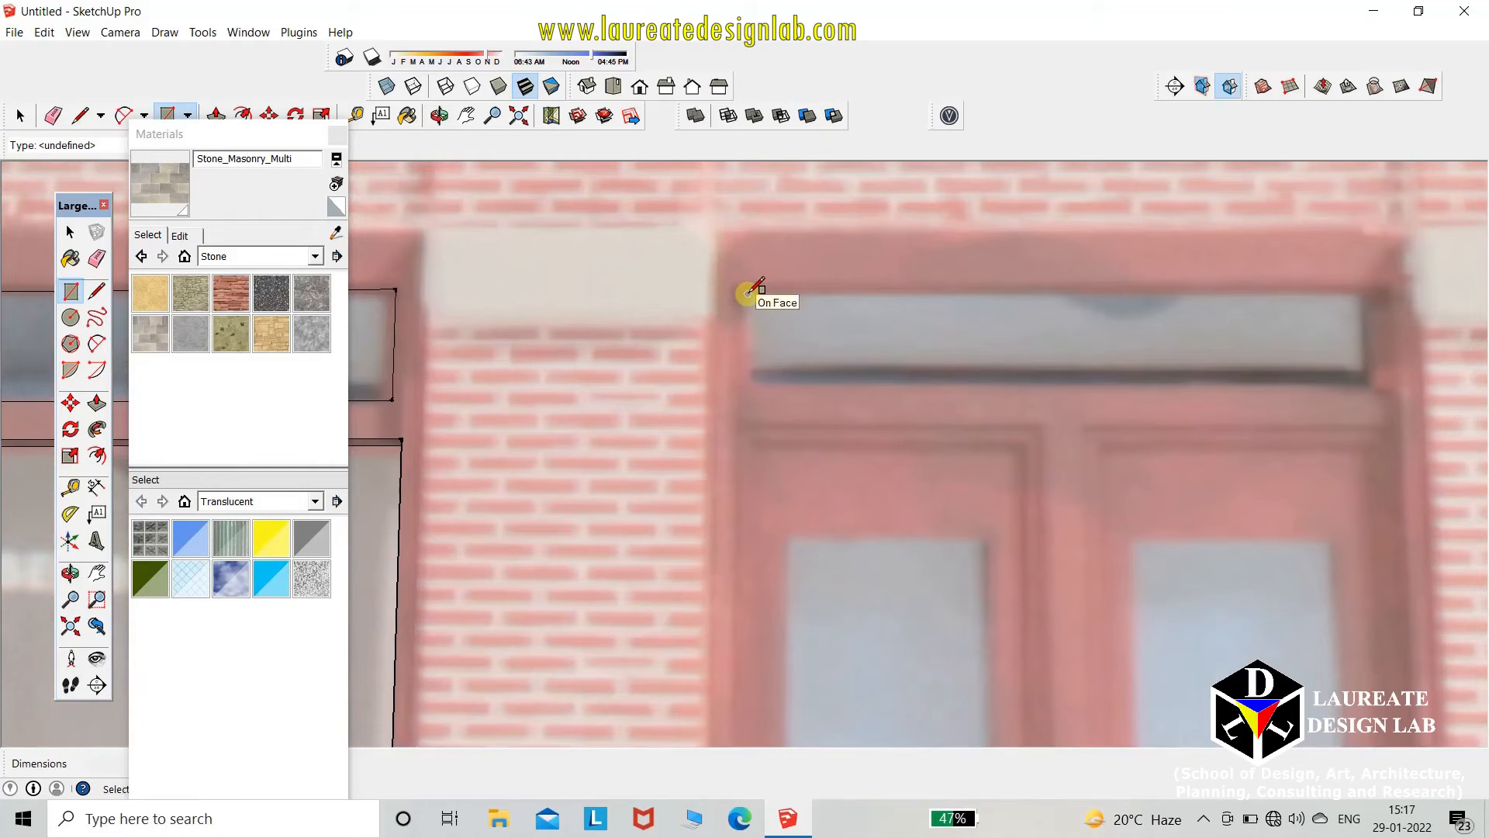
{"action": "left_click", "coordinate": [745, 293]}
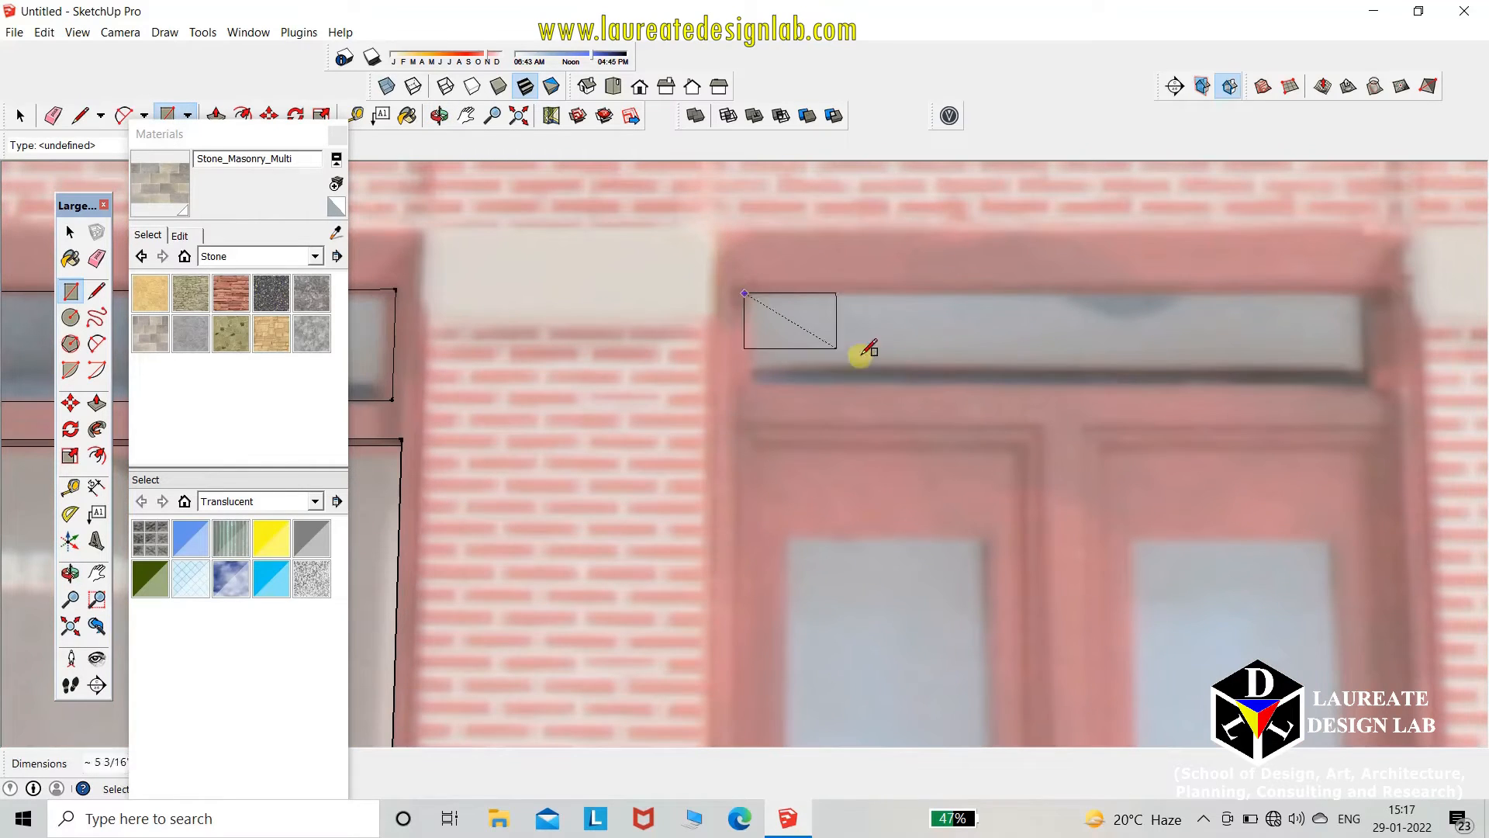
{"action": "left_click", "coordinate": [1373, 386]}
- Draw a rectangle about 2' 11" wide around the glass of the transom above the DINING ROOM window
{"action": "scroll", "coordinate": [516, 423], "scroll_direction": "down", "scroll_amount": 4}
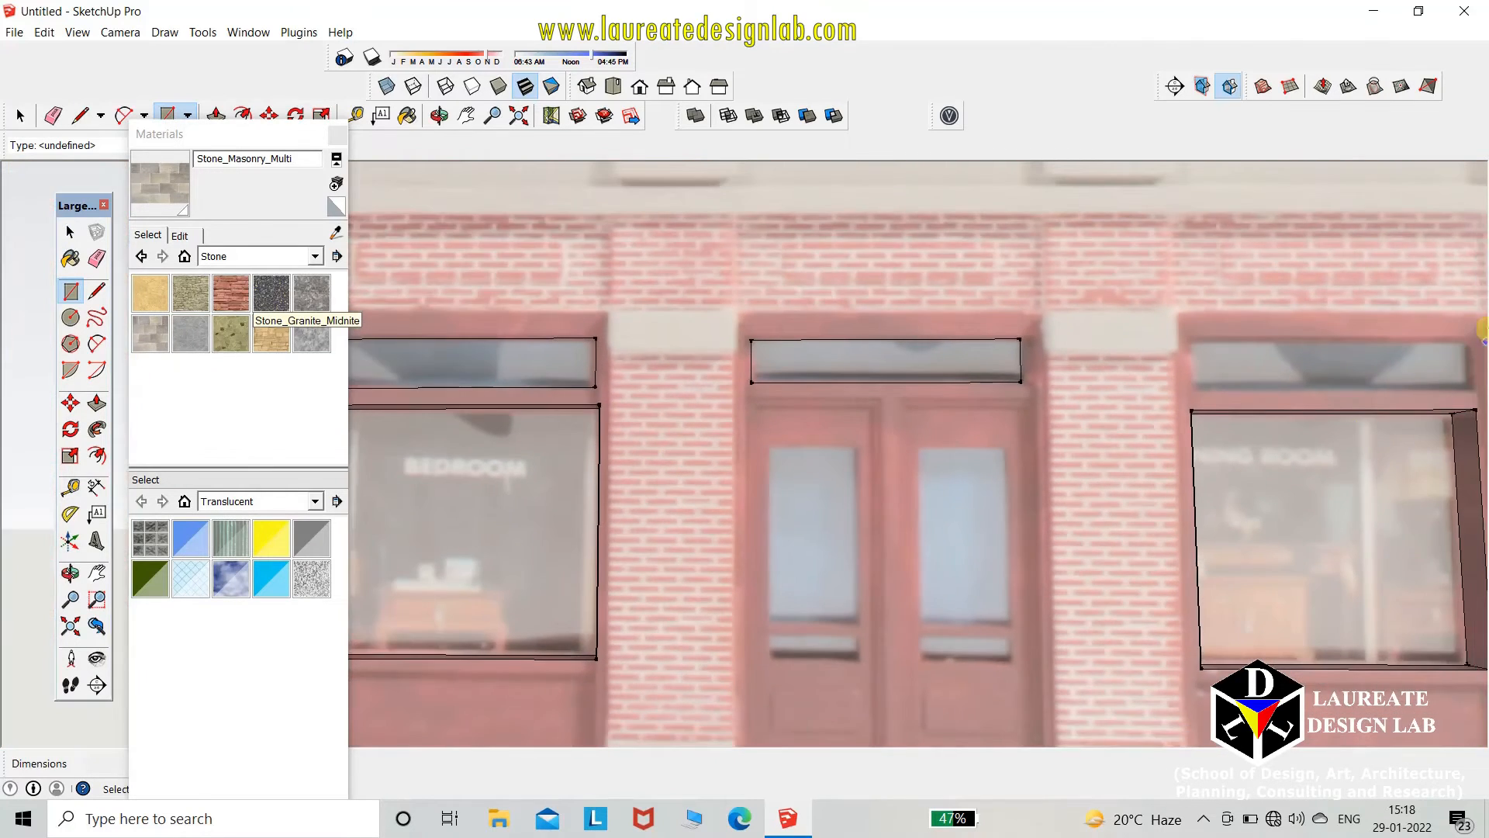
{"action": "scroll", "coordinate": [1397, 377], "scroll_direction": "up", "scroll_amount": 2}
{"action": "scroll", "coordinate": [1390, 382], "scroll_direction": "up", "scroll_amount": 2}
{"action": "scroll", "coordinate": [633, 358], "scroll_direction": "down", "scroll_amount": 2}
{"action": "scroll", "coordinate": [1435, 481], "scroll_direction": "up", "scroll_amount": 1}
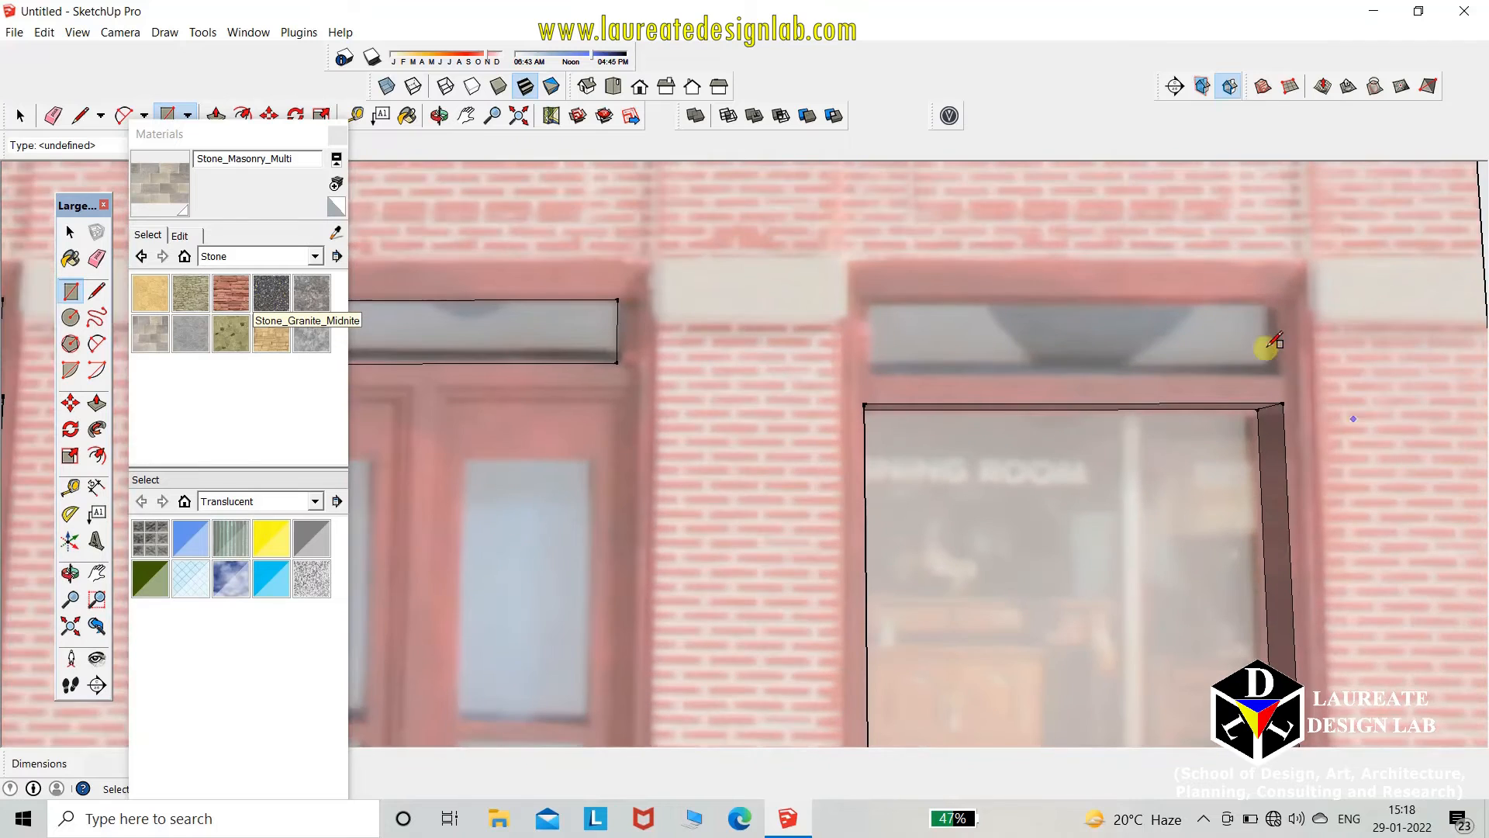
{"action": "scroll", "coordinate": [1264, 347], "scroll_direction": "up", "scroll_amount": 2}
{"action": "scroll", "coordinate": [785, 307], "scroll_direction": "up", "scroll_amount": 2}
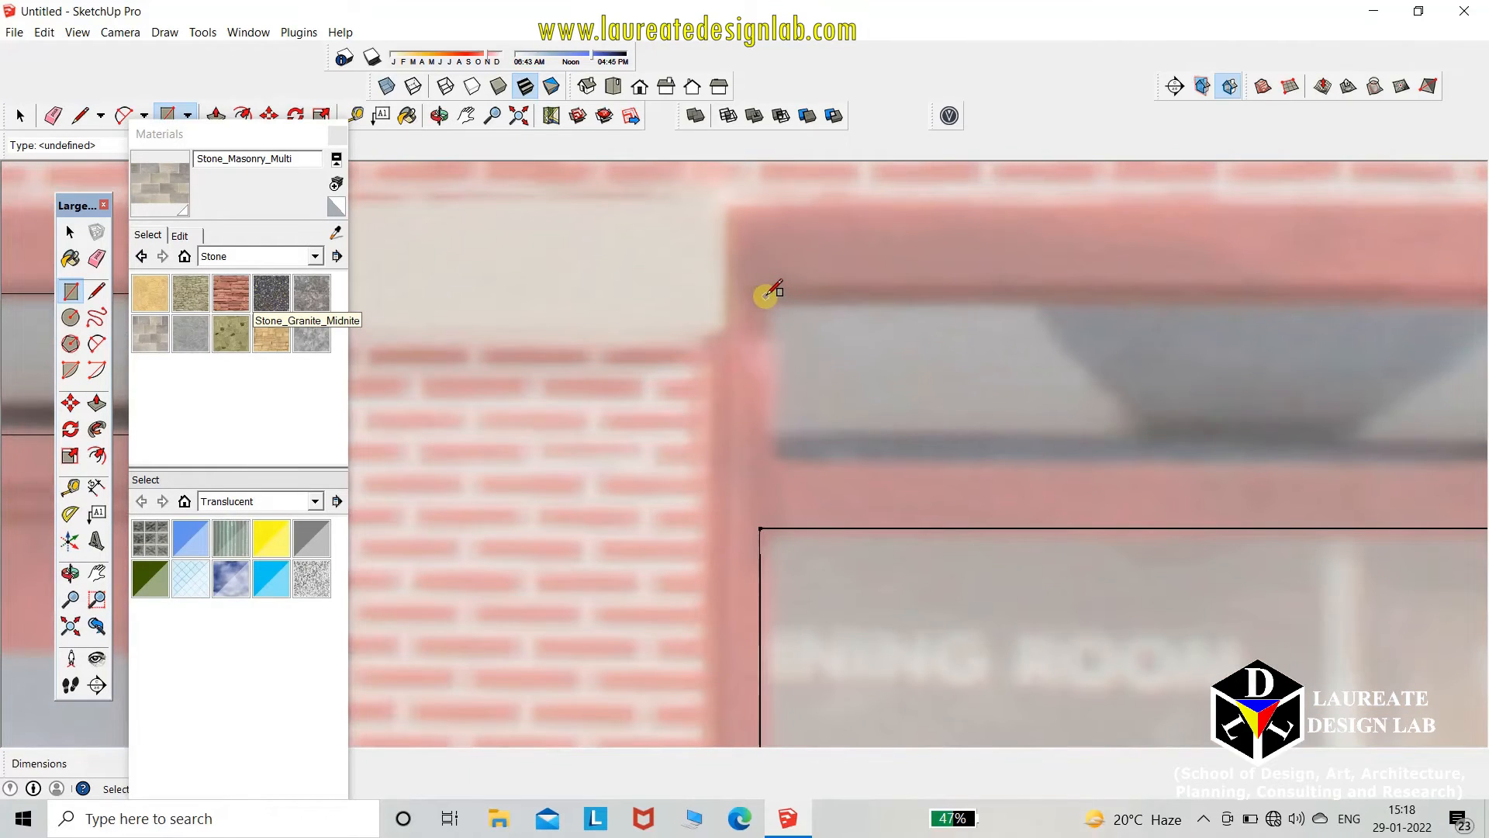
{"action": "left_click", "coordinate": [762, 303]}
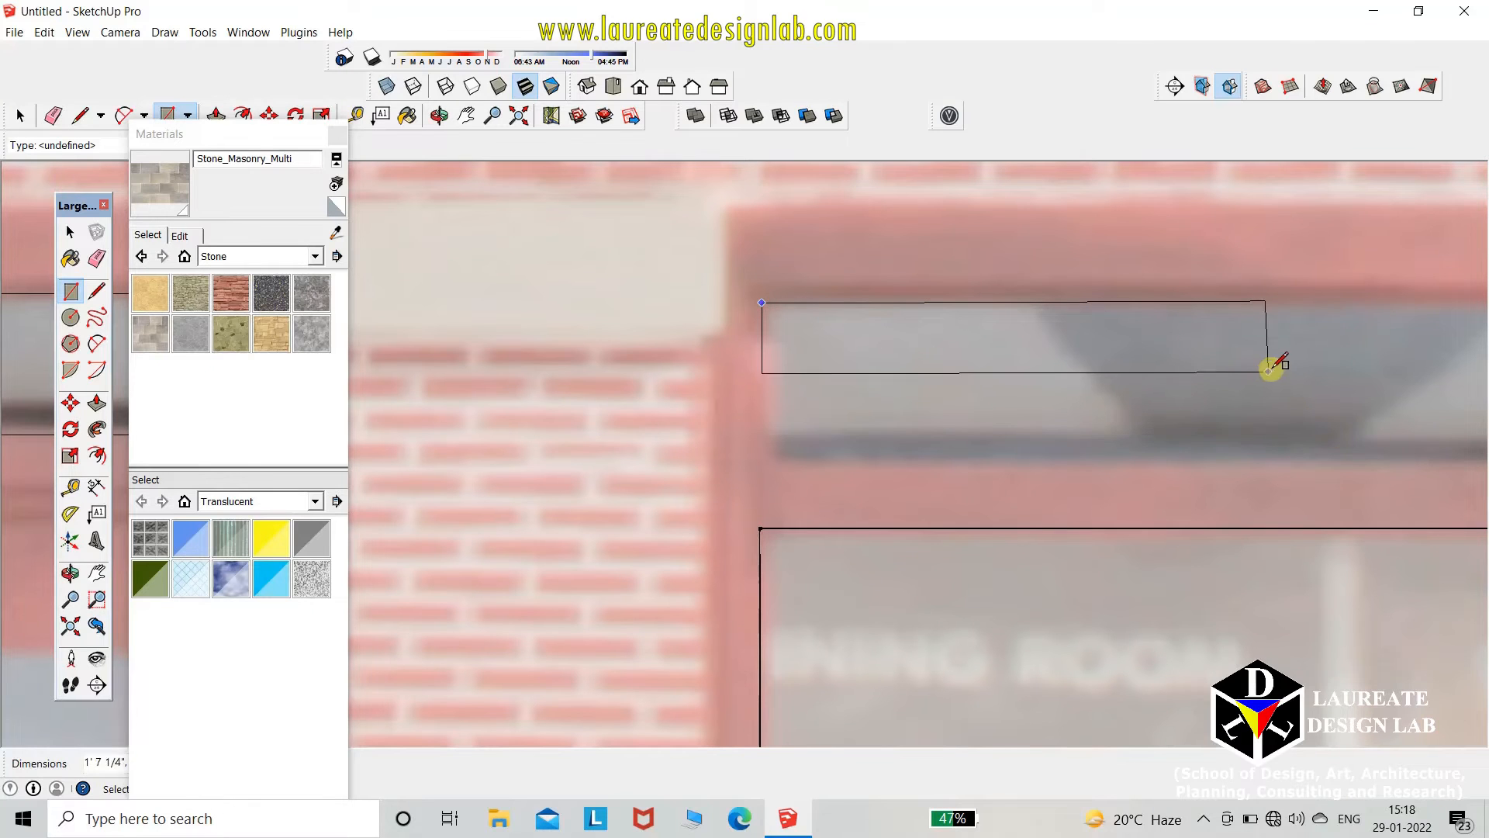
{"action": "scroll", "coordinate": [1273, 353], "scroll_direction": "down", "scroll_amount": 2}
{"action": "scroll", "coordinate": [1249, 307], "scroll_direction": "down", "scroll_amount": 1}
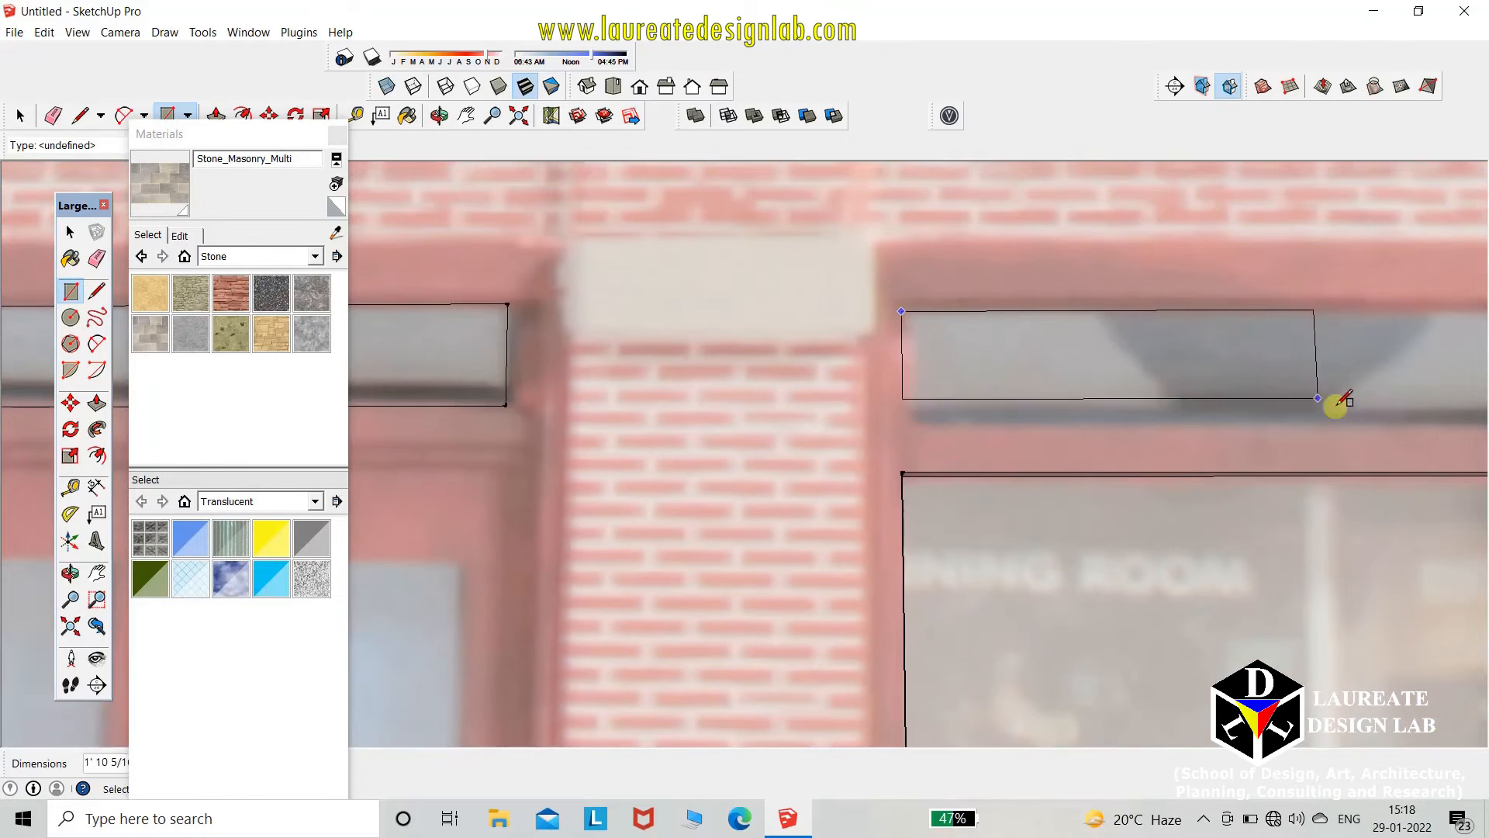
{"action": "scroll", "coordinate": [1392, 372], "scroll_direction": "down", "scroll_amount": 1}
{"action": "mouse_move", "coordinate": [1394, 372]}
{"action": "middle_mouse_down", "text": "shift"}
{"action": "mouse_move", "coordinate": [1337, 380]}
{"action": "mouse_move", "coordinate": [1330, 412]}
{"action": "middle_mouse_up", "text": "shift"}
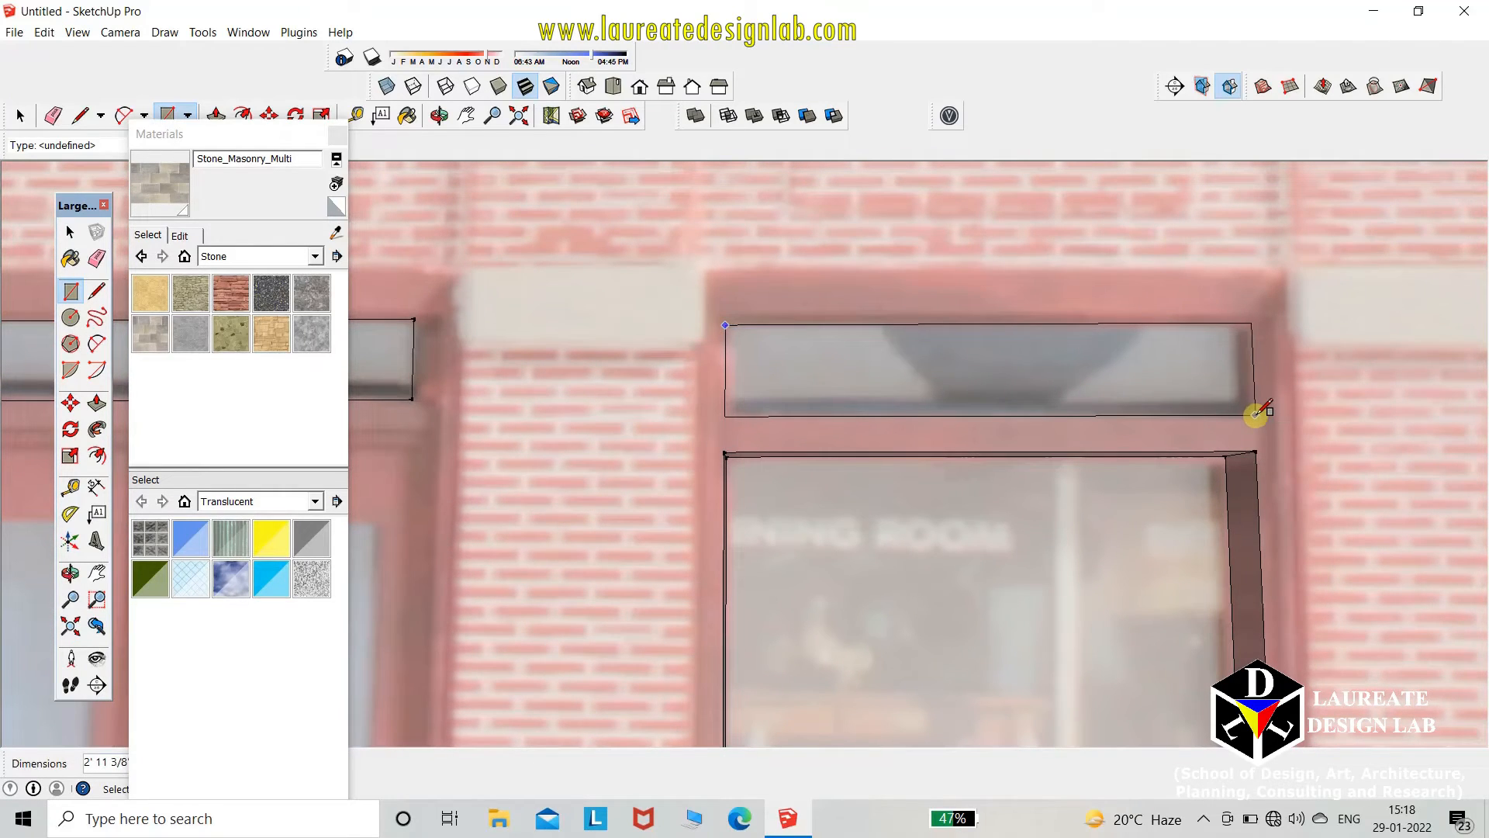
{"action": "left_click", "coordinate": [1256, 411]}
- Push the transom rectangle above the BEDROOM window about 4 inches inward, matching the depth of the window recess below it
{"action": "scroll", "coordinate": [1257, 411], "scroll_direction": "down", "scroll_amount": 8}
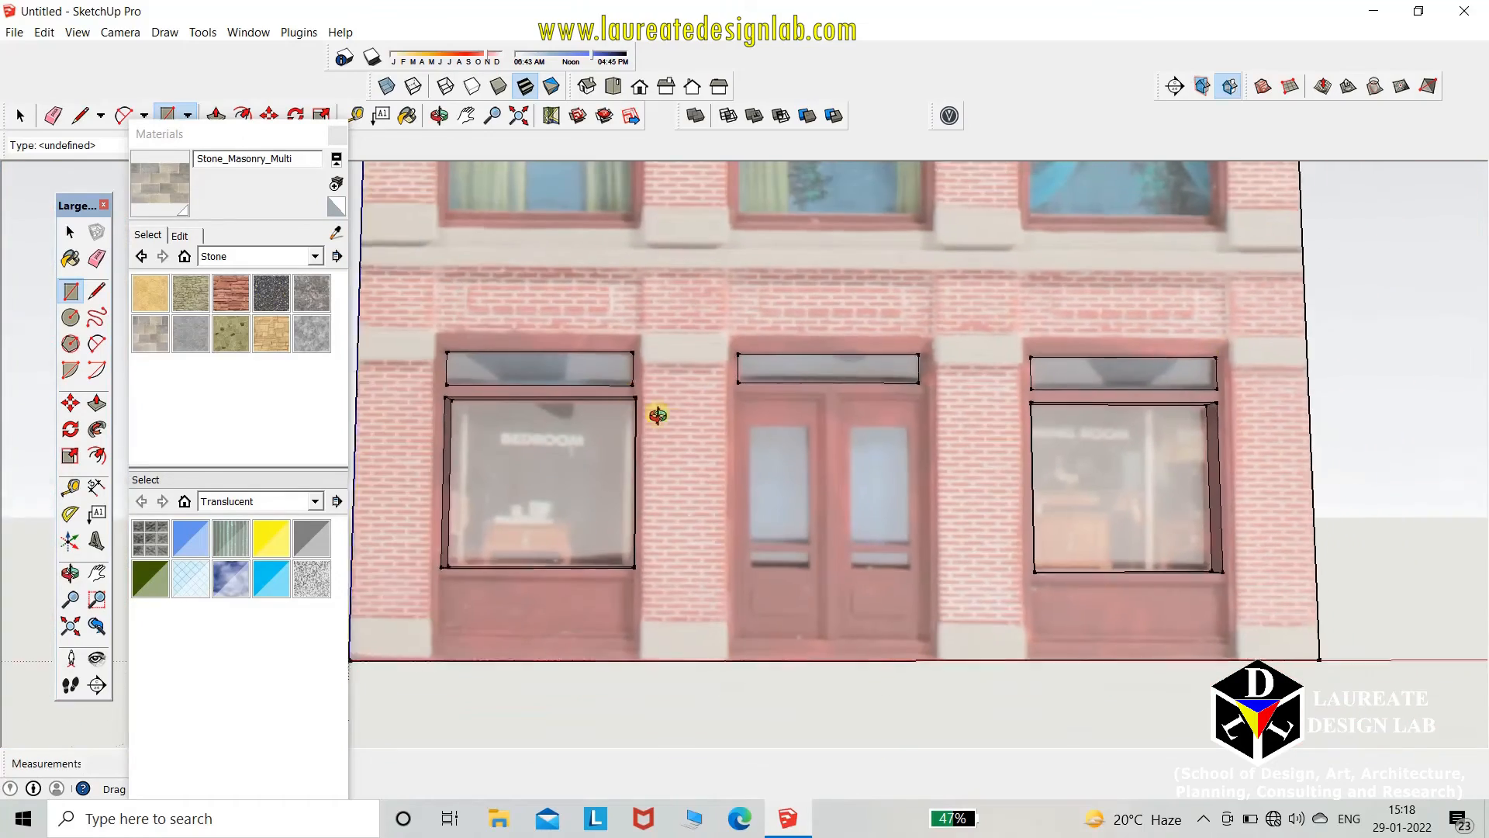
{"action": "middle_click_drag", "start_coordinate": [655, 416], "coordinate": [784, 532]}
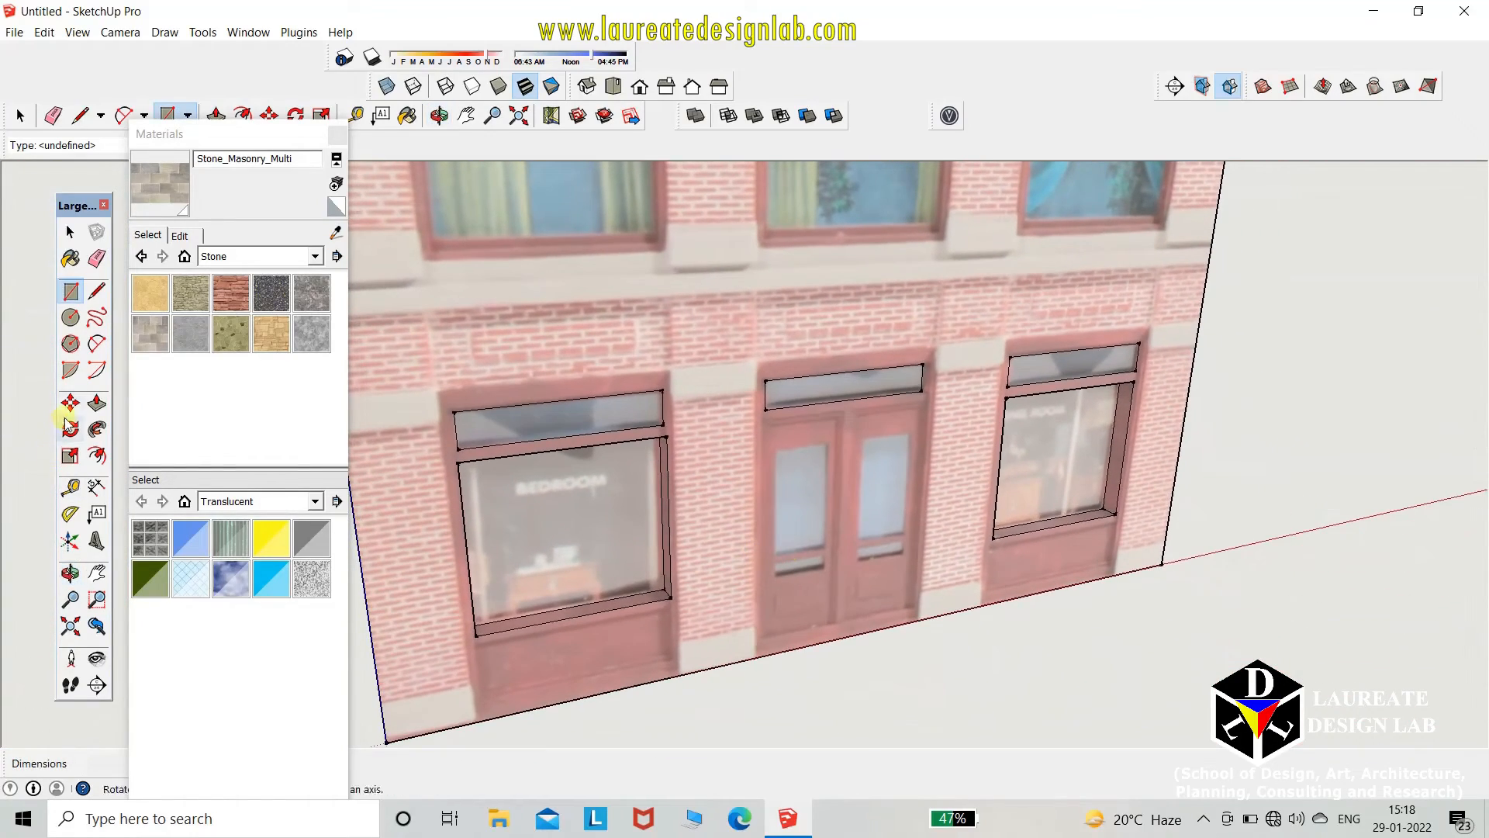
{"action": "left_click", "coordinate": [97, 404]}
{"action": "scroll", "coordinate": [774, 492], "scroll_direction": "up", "scroll_amount": 3}
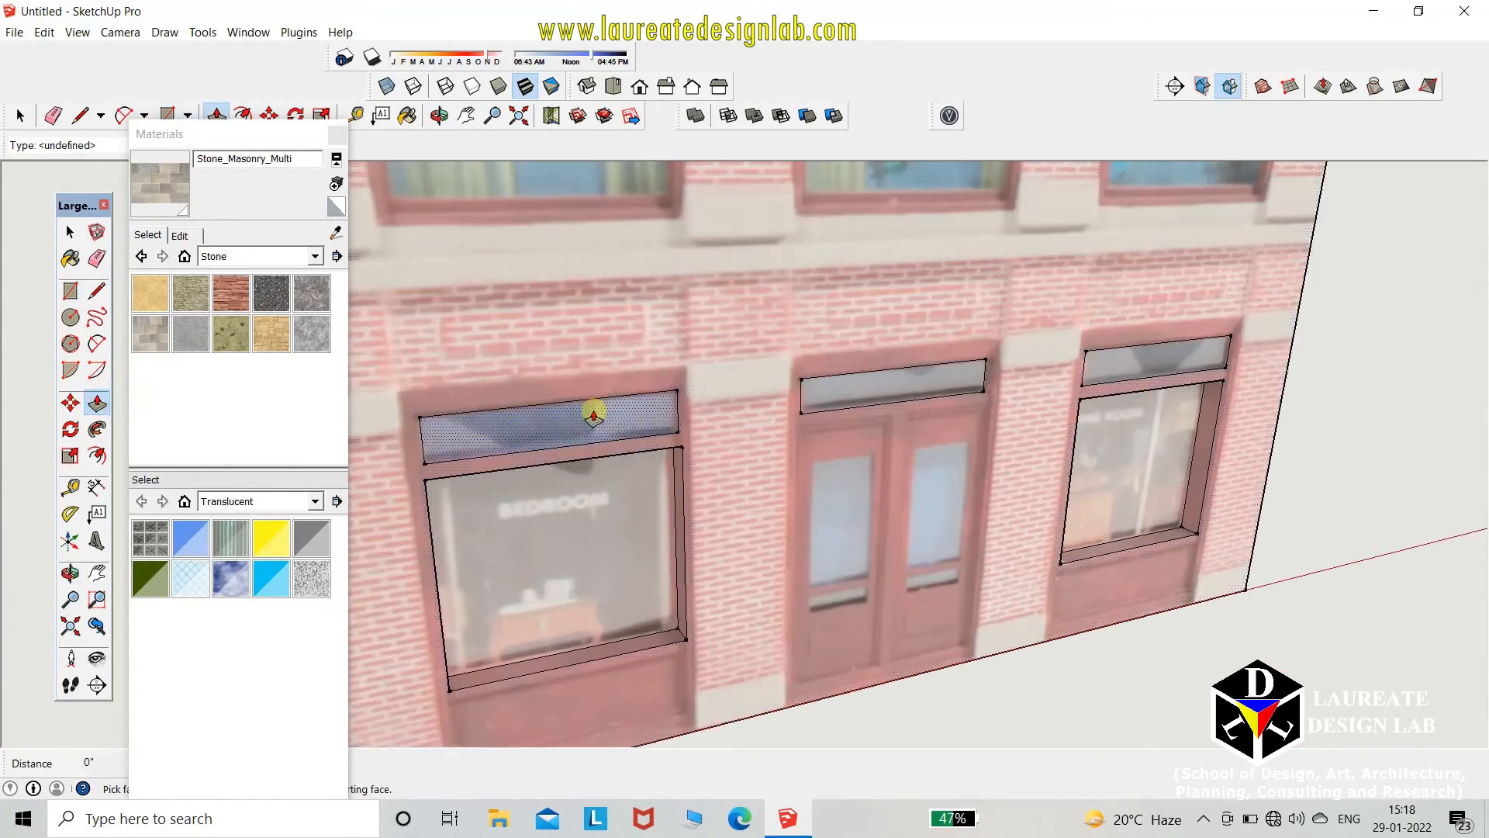
{"action": "left_click_drag", "start_coordinate": [605, 438], "coordinate": [447, 589]}
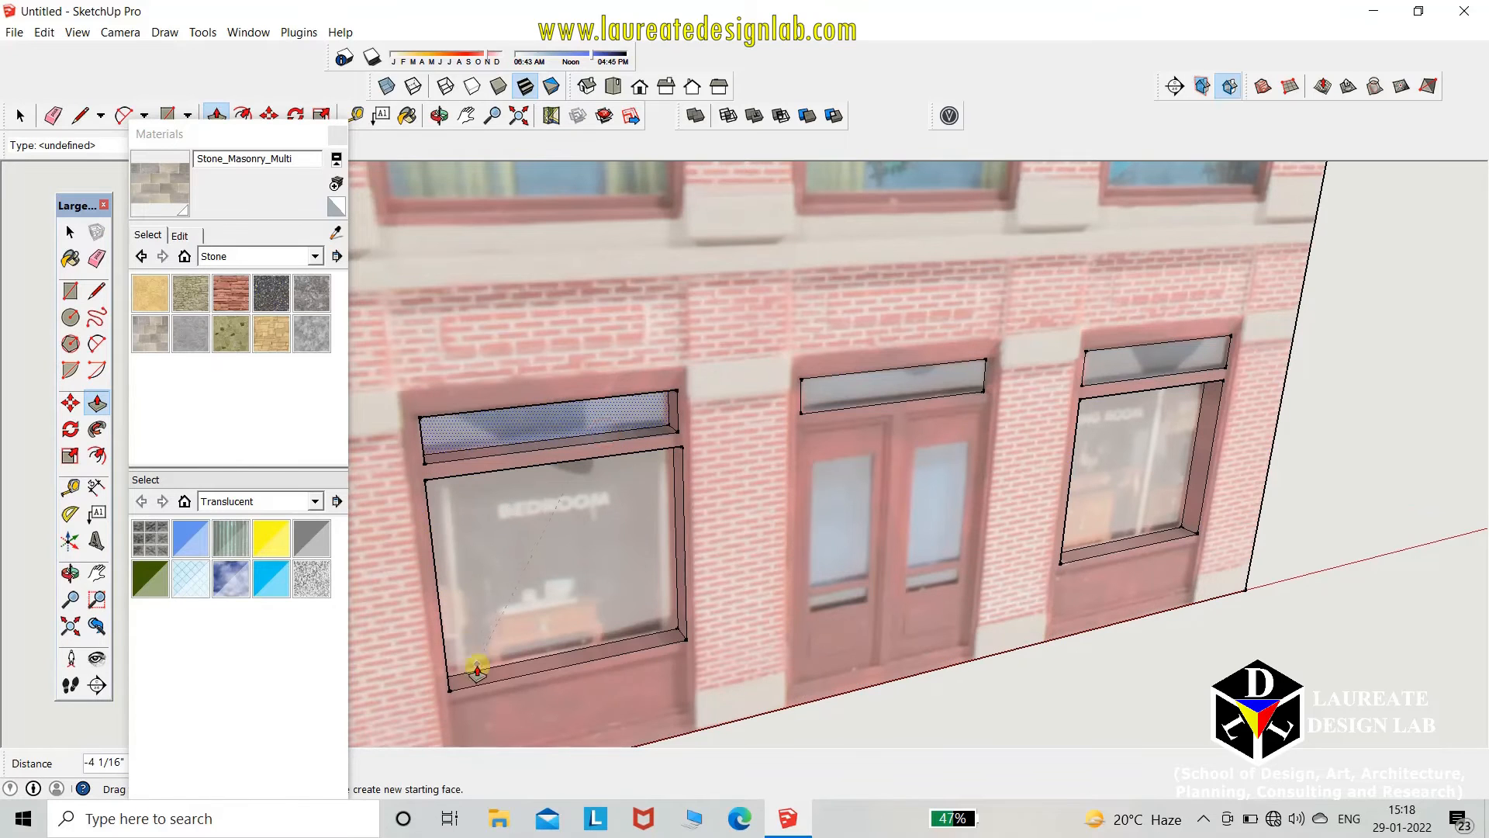
{"action": "left_click_drag", "start_coordinate": [477, 669], "coordinate": [477, 667]}
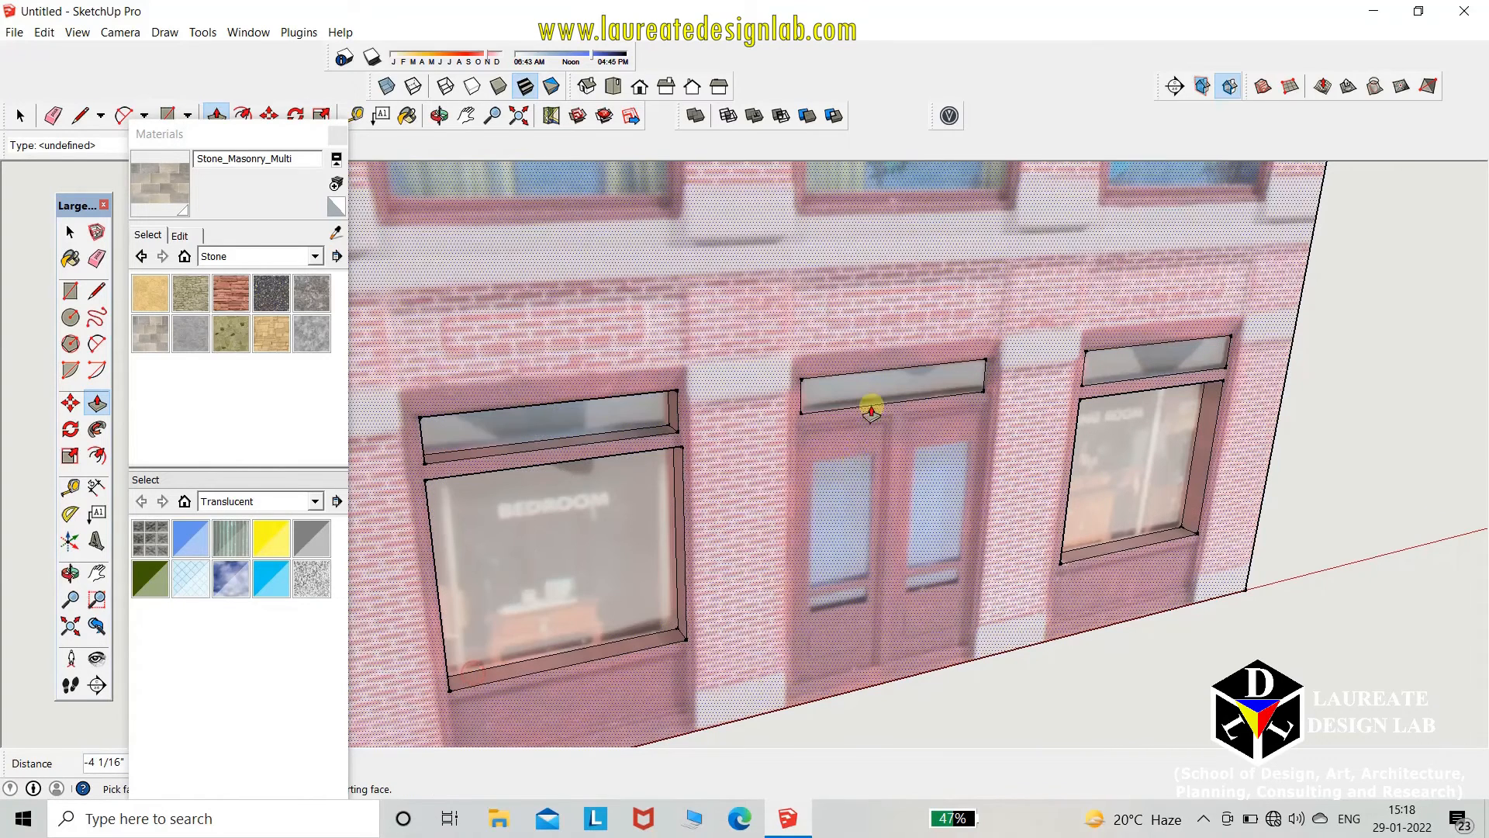
- Push the transoms above the door and the DINING ROOM window about 4 inches inward, matching the recessed BEDROOM transom
{"action": "left_click_drag", "start_coordinate": [871, 409], "coordinate": [625, 432]}
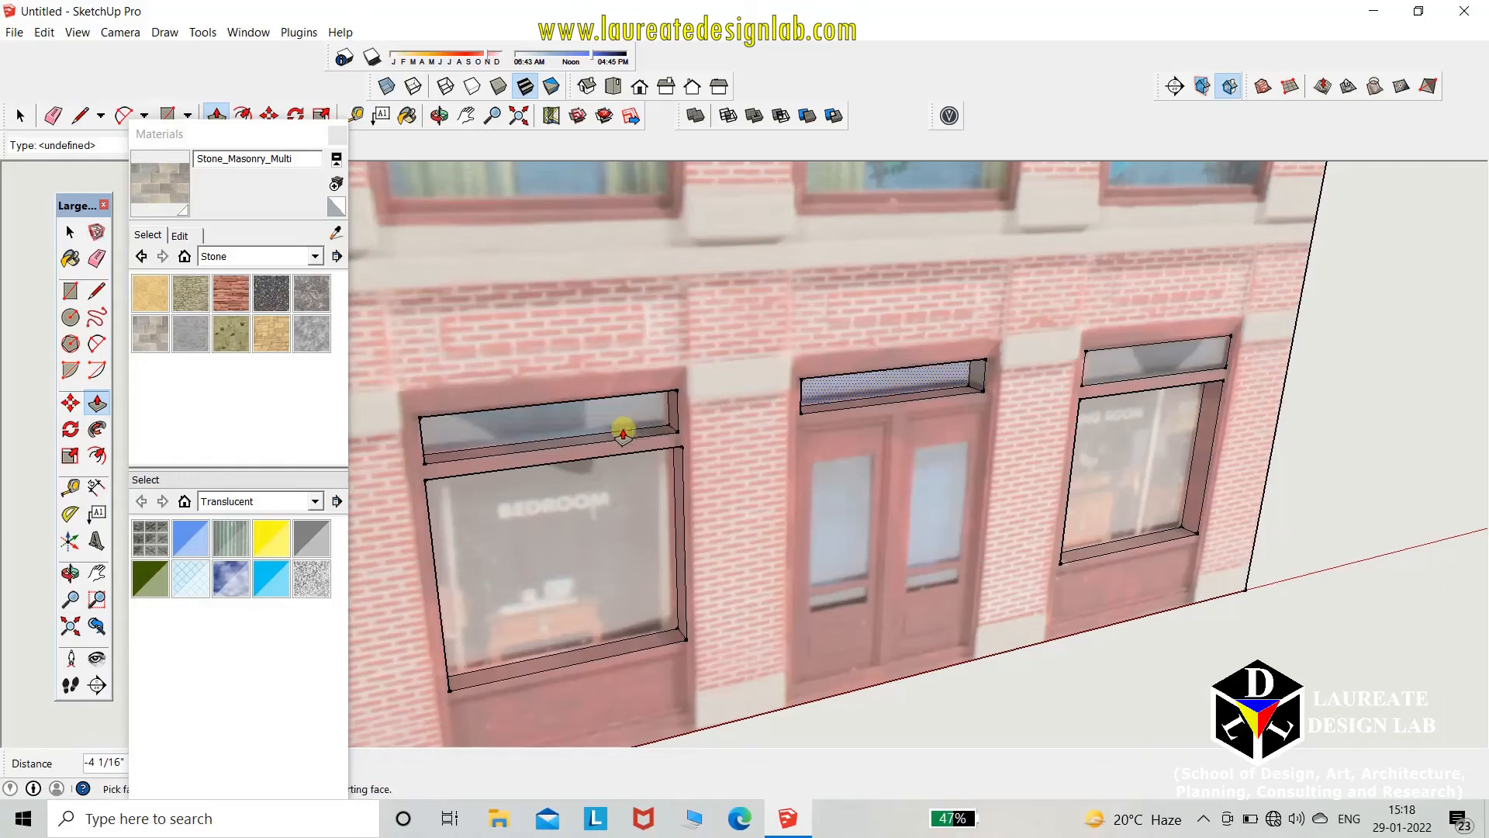
{"action": "left_click", "coordinate": [623, 432]}
{"action": "left_click", "coordinate": [1130, 359]}
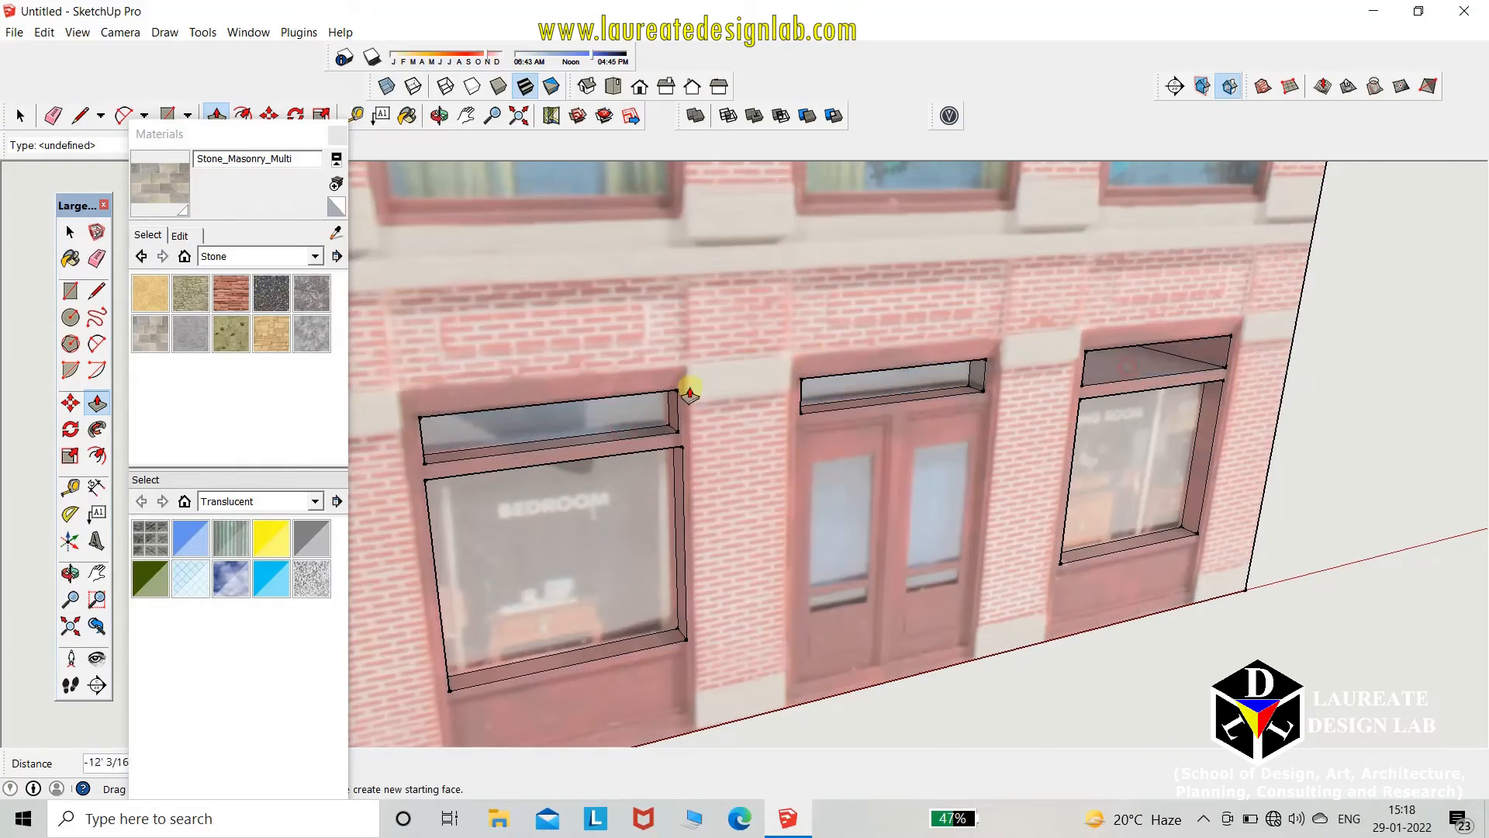
{"action": "left_click", "coordinate": [588, 435]}
- Examine the recessed ground-floor windows and the whole textured building from several angles
{"action": "middle_click_drag", "start_coordinate": [1091, 475], "coordinate": [1040, 565]}
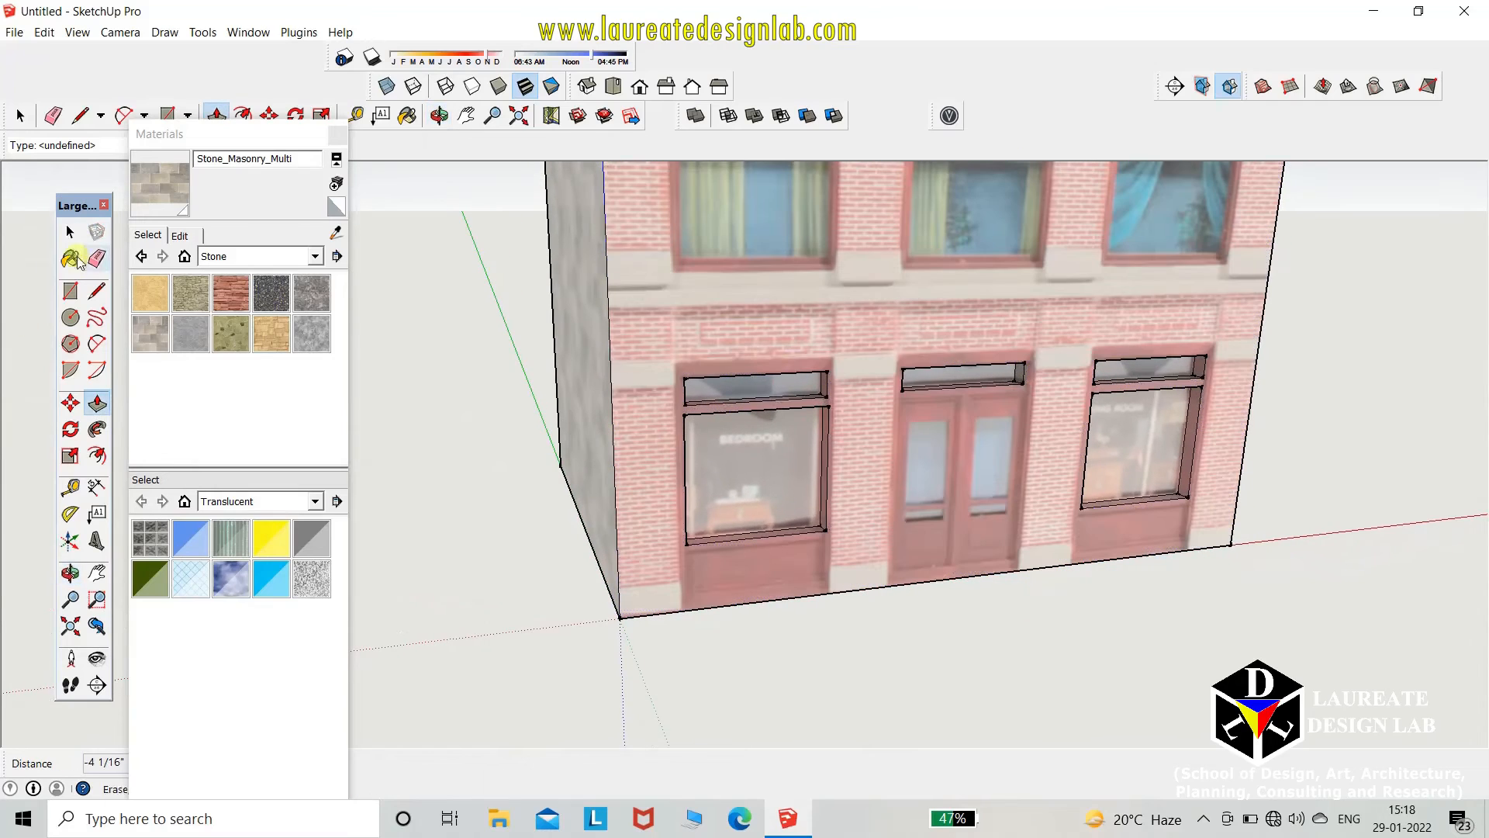
{"action": "left_click", "coordinate": [71, 233]}
{"action": "middle_click_drag", "start_coordinate": [1286, 397], "coordinate": [954, 455]}
{"action": "scroll", "coordinate": [1116, 338], "scroll_direction": "up", "scroll_amount": 4}
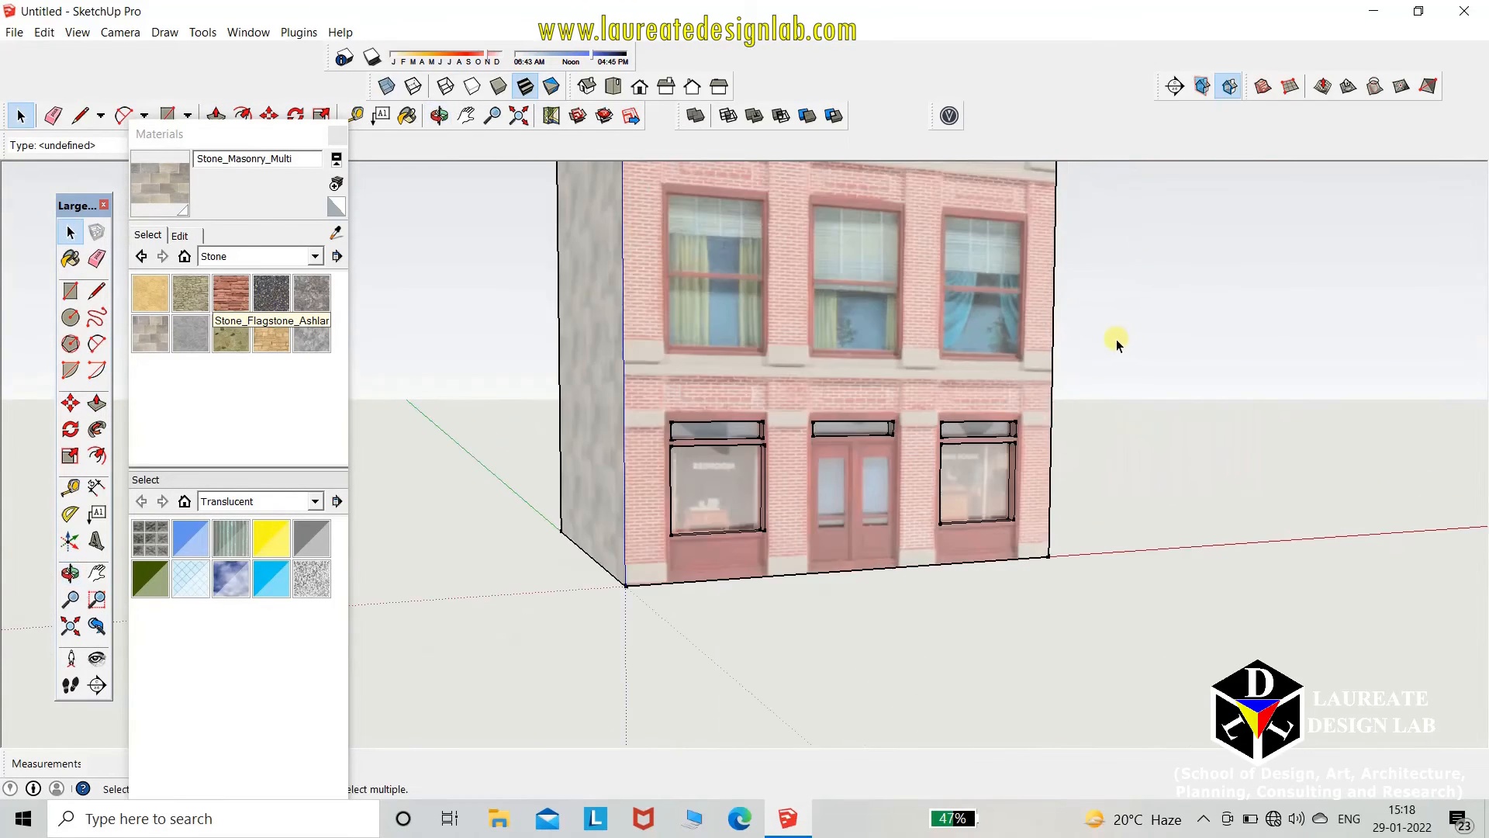
{"action": "middle_click_drag", "start_coordinate": [870, 393], "coordinate": [878, 449]}
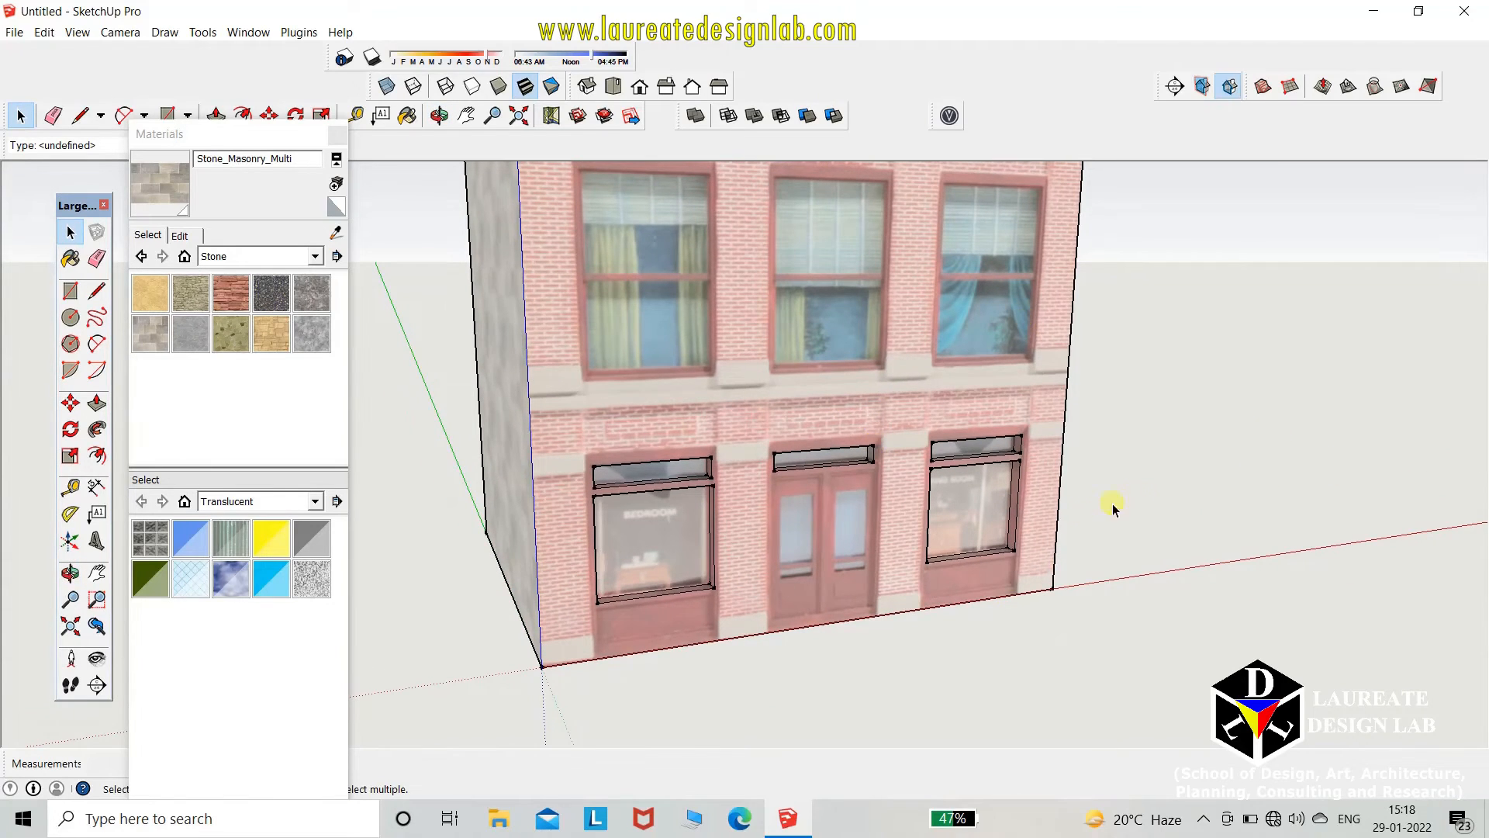
{"action": "scroll", "coordinate": [1114, 508], "scroll_direction": "down", "scroll_amount": 5}
{"action": "scroll", "coordinate": [838, 421], "scroll_direction": "up", "scroll_amount": 1}
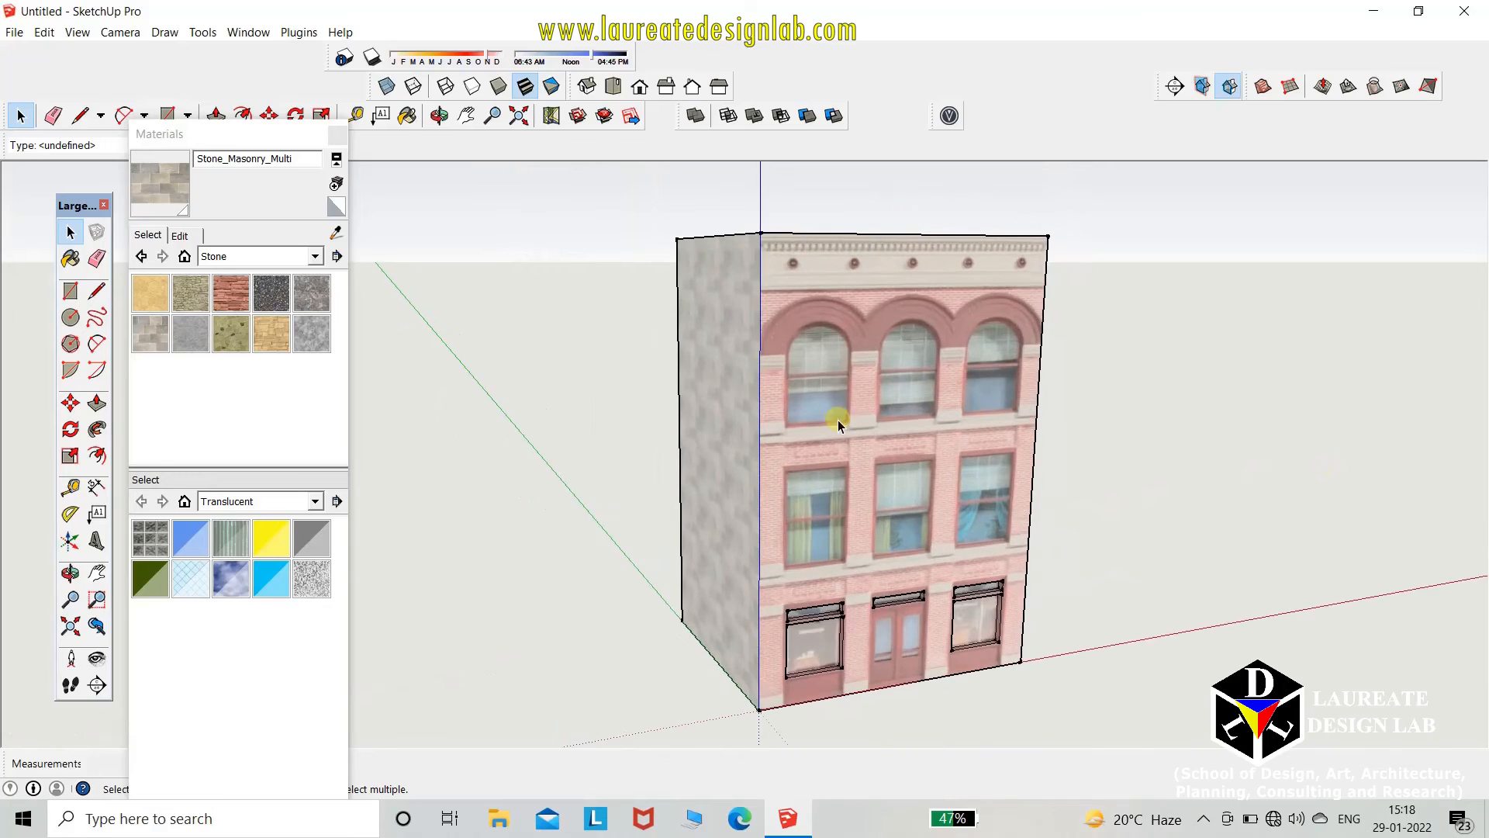
{"action": "scroll", "coordinate": [872, 492], "scroll_direction": "up", "scroll_amount": 1}
{"action": "middle_click_drag", "start_coordinate": [873, 492], "coordinate": [869, 479]}
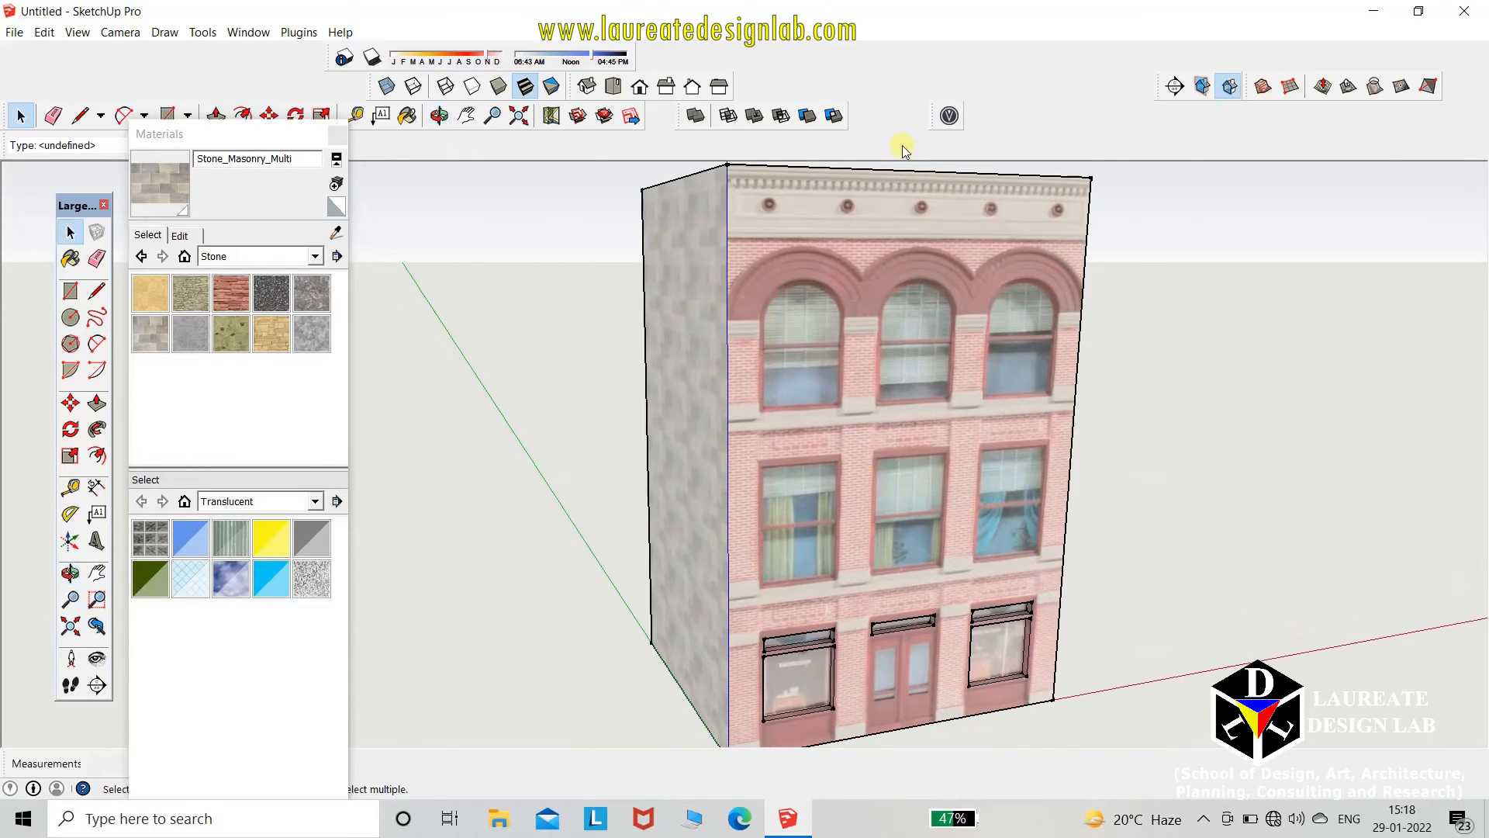
- Turn on shadows for the building and set the shadow time to 09:39, light to 82 and dark to 28
{"action": "left_click", "coordinate": [373, 65]}
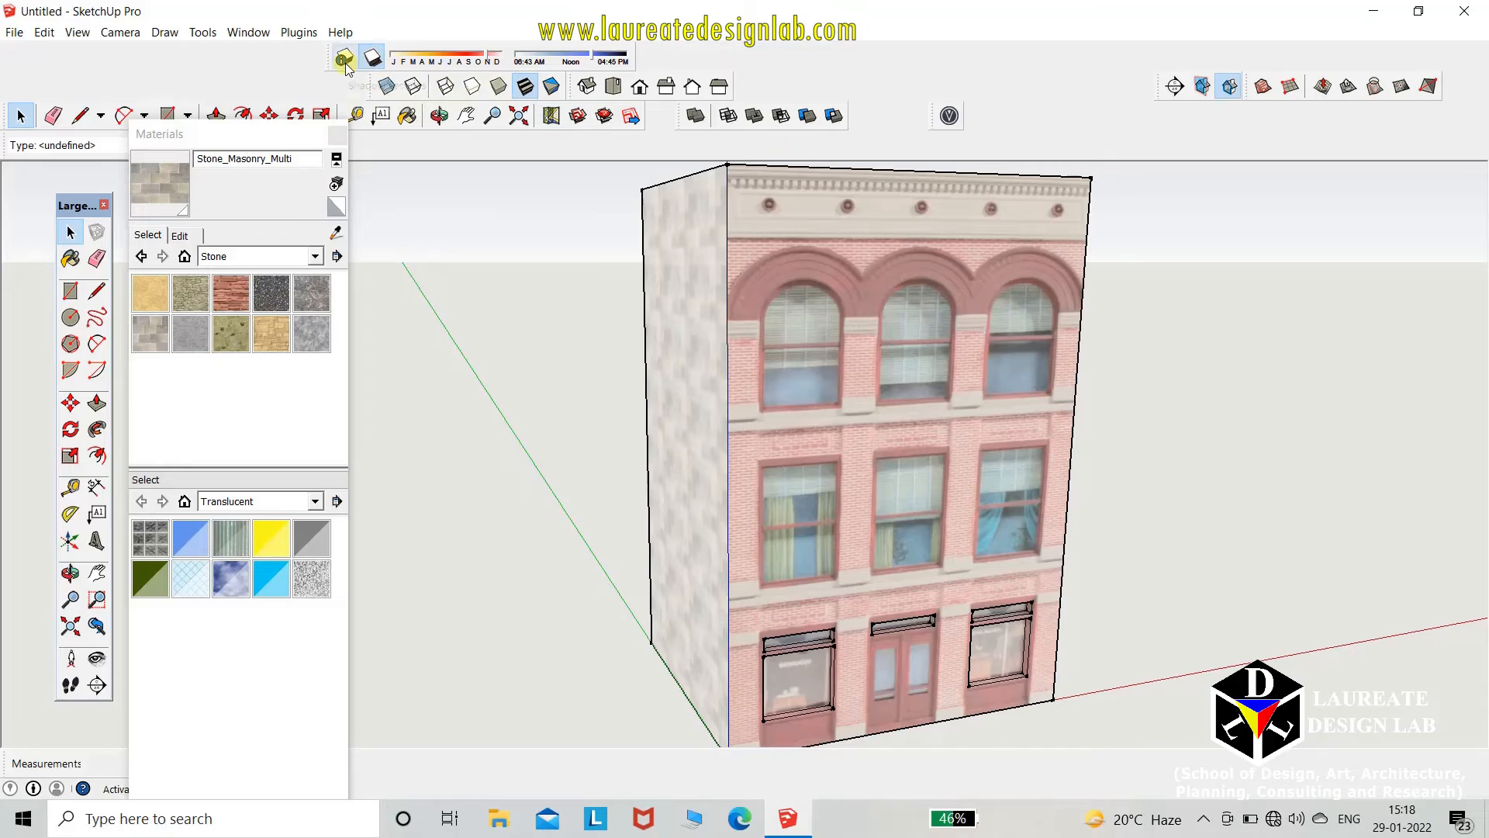
{"action": "left_click", "coordinate": [343, 58]}
{"action": "mouse_move", "coordinate": [505, 312]}
{"action": "left_mouse_down"}
{"action": "mouse_move", "coordinate": [478, 314]}
{"action": "mouse_move", "coordinate": [523, 314]}
{"action": "left_mouse_up"}
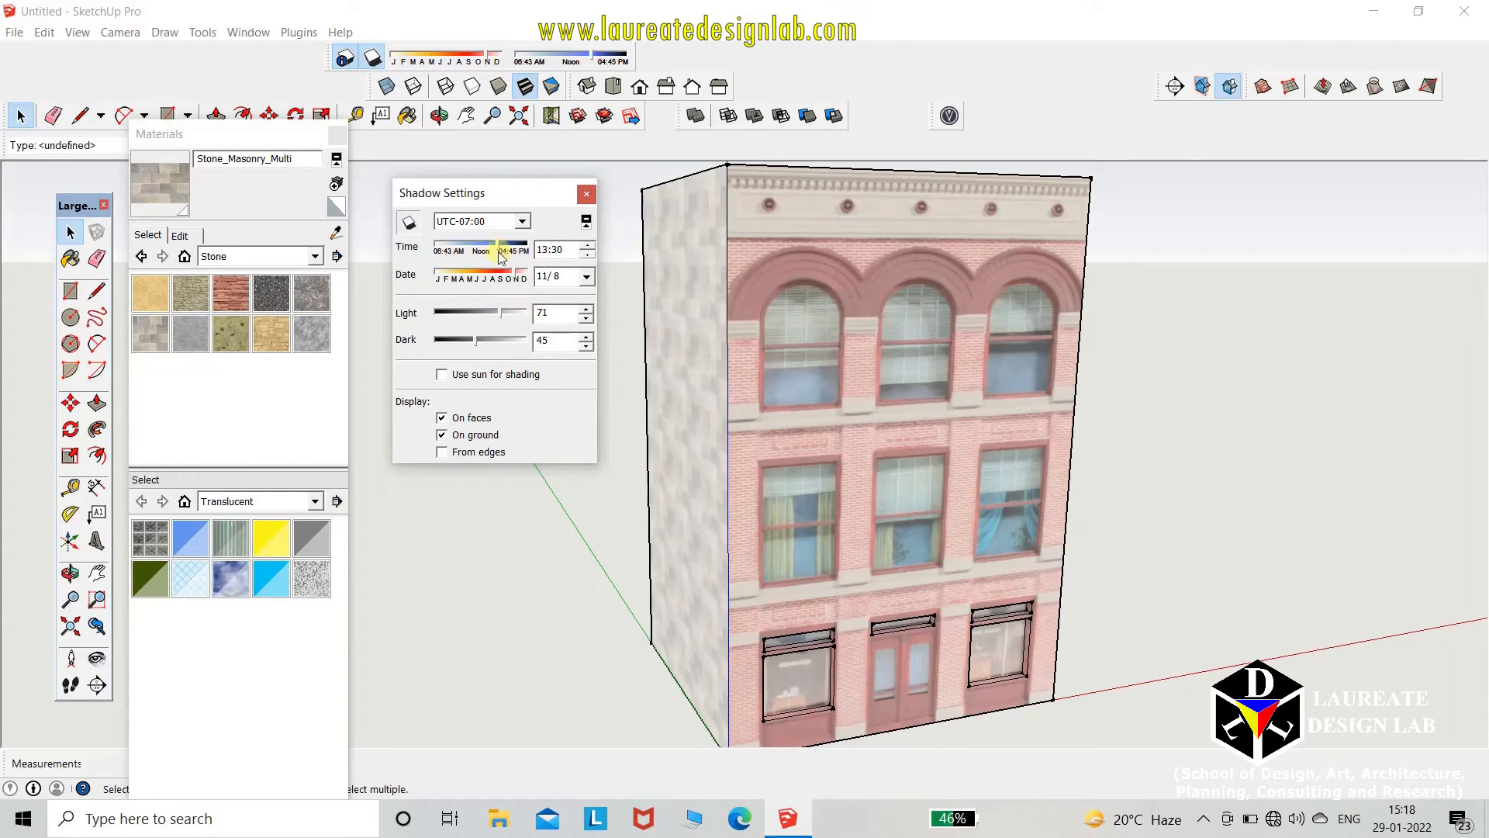
{"action": "left_click_drag", "start_coordinate": [497, 250], "coordinate": [464, 242]}
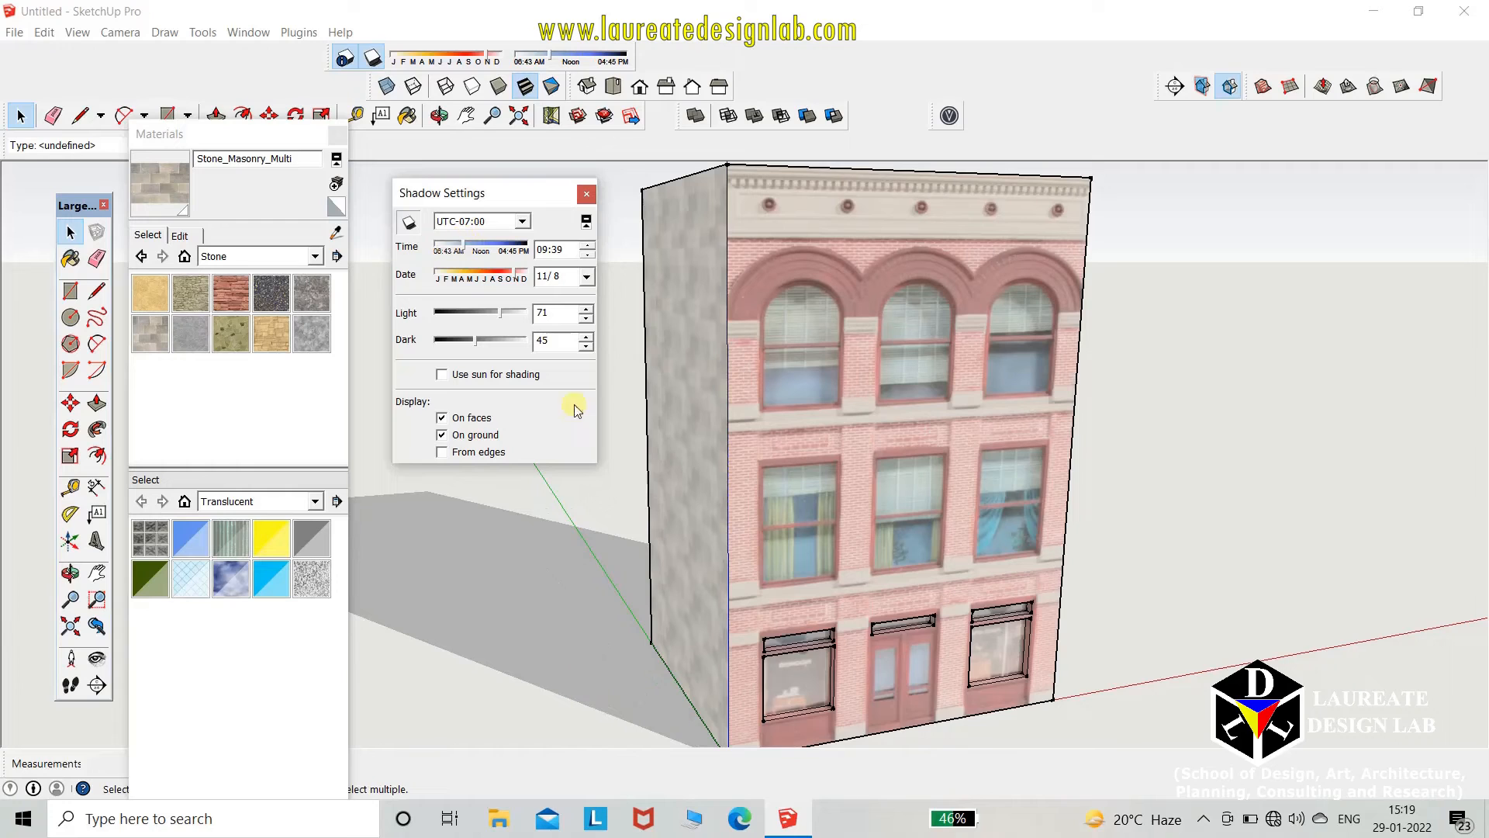
{"action": "mouse_move", "coordinate": [477, 337]}
{"action": "left_mouse_down"}
{"action": "mouse_move", "coordinate": [446, 337]}
{"action": "mouse_move", "coordinate": [467, 337]}
{"action": "left_mouse_up"}
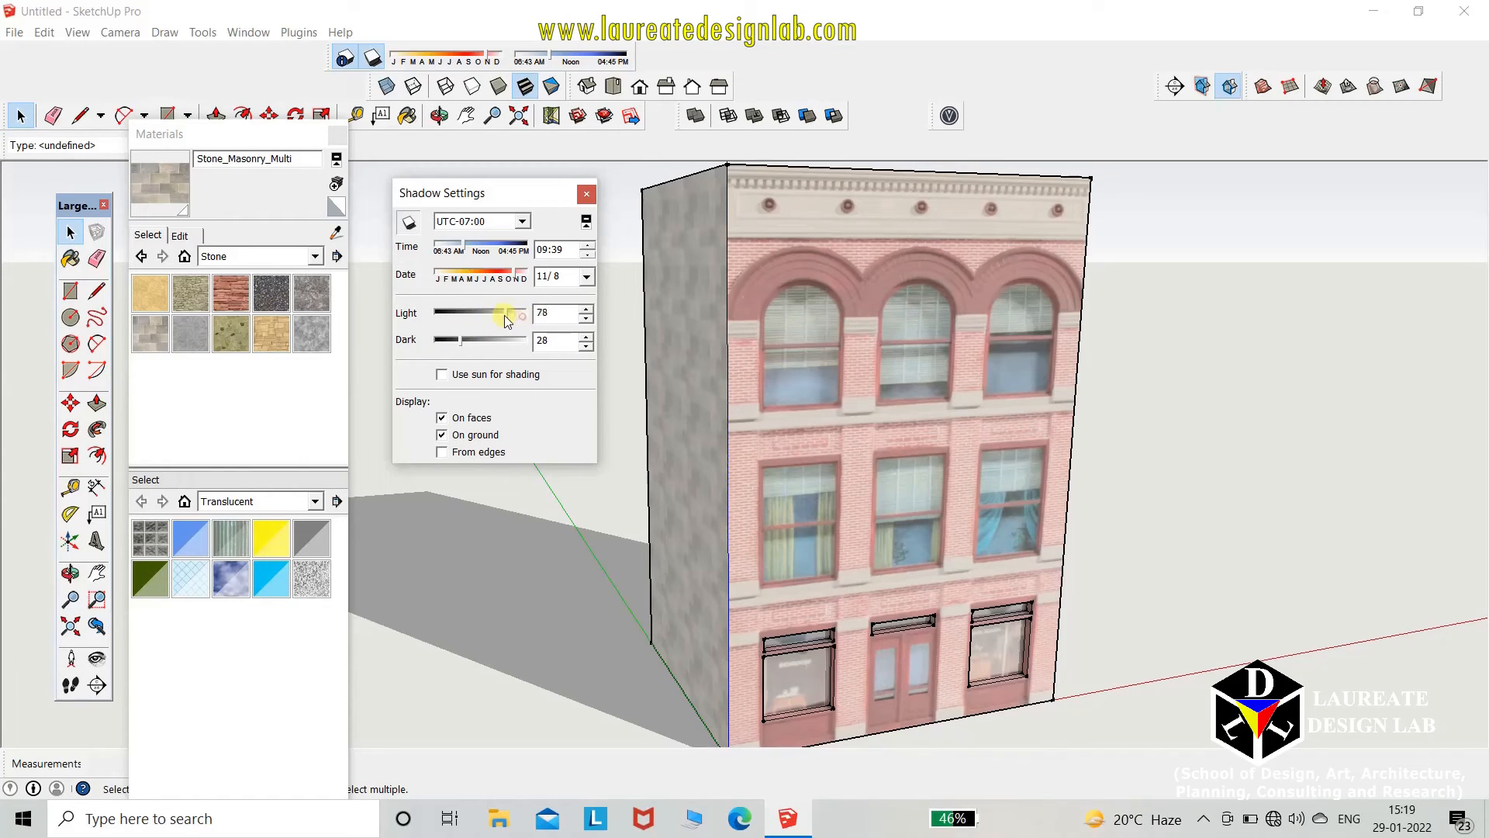
{"action": "mouse_move", "coordinate": [504, 315]}
{"action": "left_mouse_down"}
{"action": "mouse_move", "coordinate": [472, 313]}
{"action": "mouse_move", "coordinate": [510, 312]}
{"action": "left_mouse_up"}
- Capture a rendered image of the building's front and cast shadow in Visualizer, and open the saved picture VIZ_0034
{"action": "scroll", "coordinate": [1429, 508], "scroll_direction": "down", "scroll_amount": 3}
{"action": "scroll", "coordinate": [1187, 570], "scroll_direction": "up", "scroll_amount": 3}
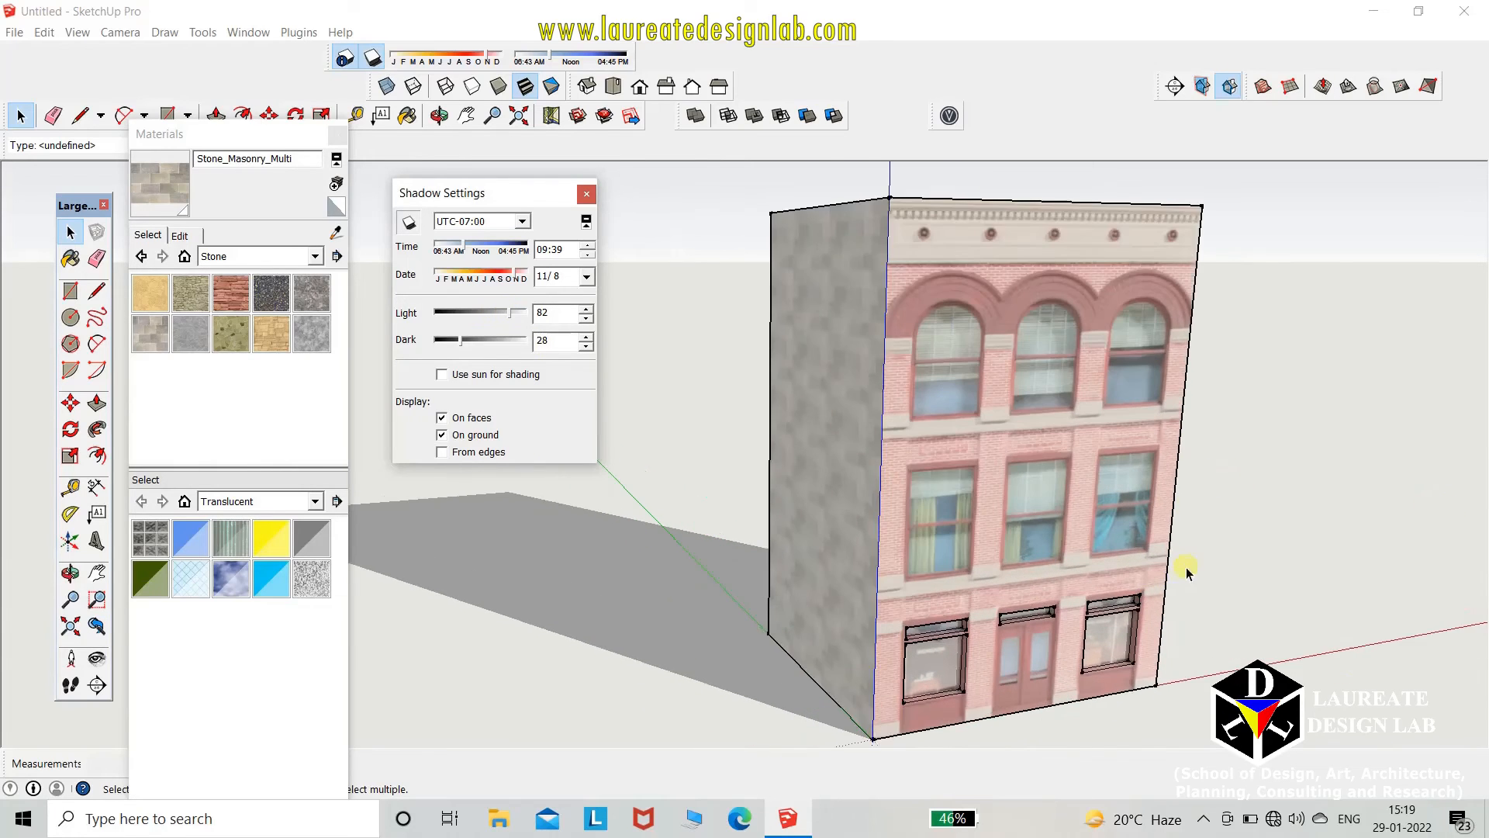
{"action": "middle_click_drag", "start_coordinate": [1187, 570], "coordinate": [737, 333]}
{"action": "left_click_drag", "start_coordinate": [861, 386], "coordinate": [814, 372]}
{"action": "key", "text": "space"}
{"action": "scroll", "coordinate": [804, 378], "scroll_direction": "up", "scroll_amount": 3}
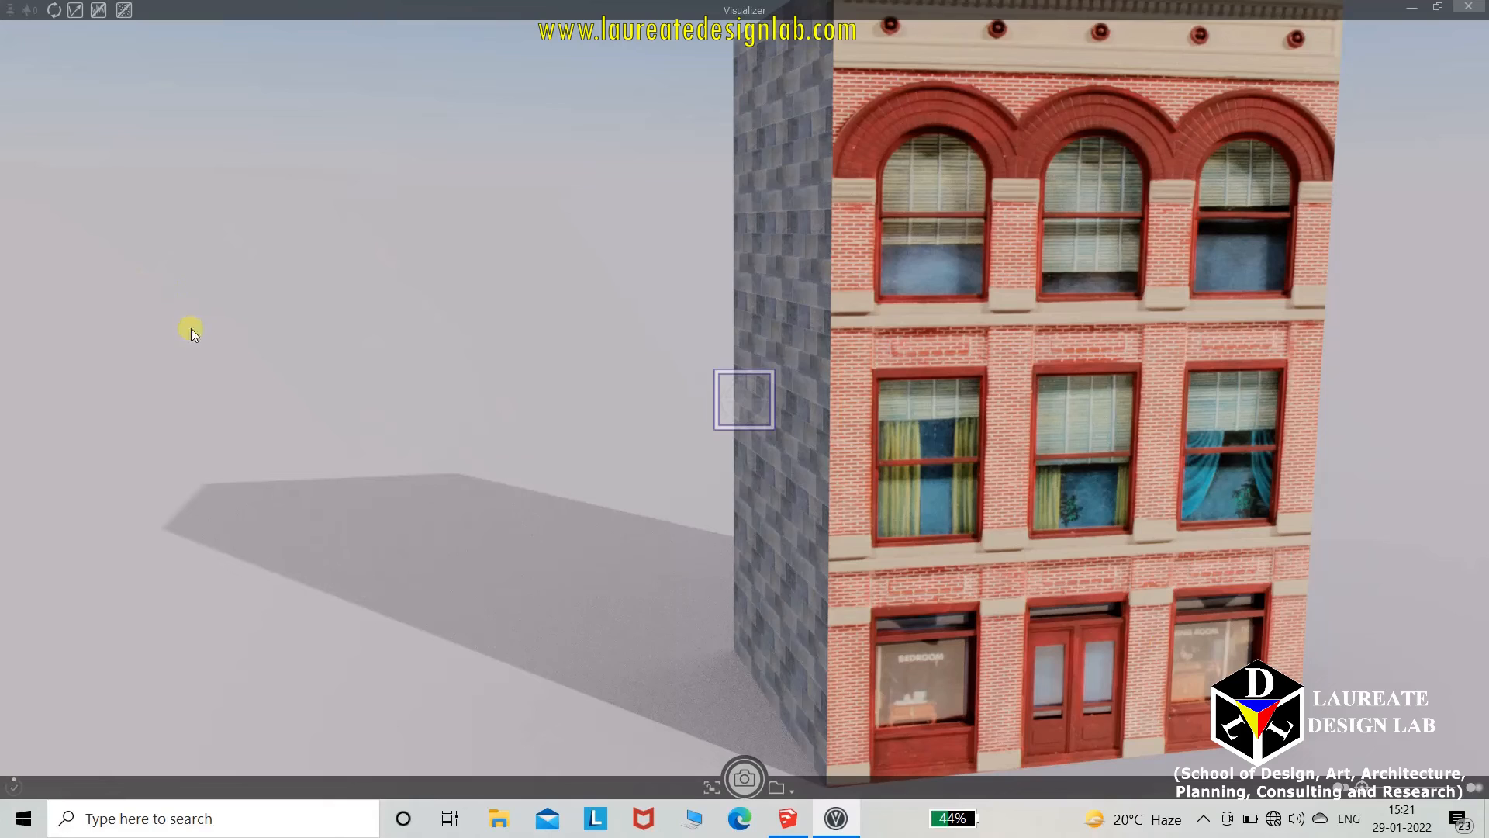
{"action": "left_click", "coordinate": [749, 786]}
{"action": "left_click", "coordinate": [779, 788]}
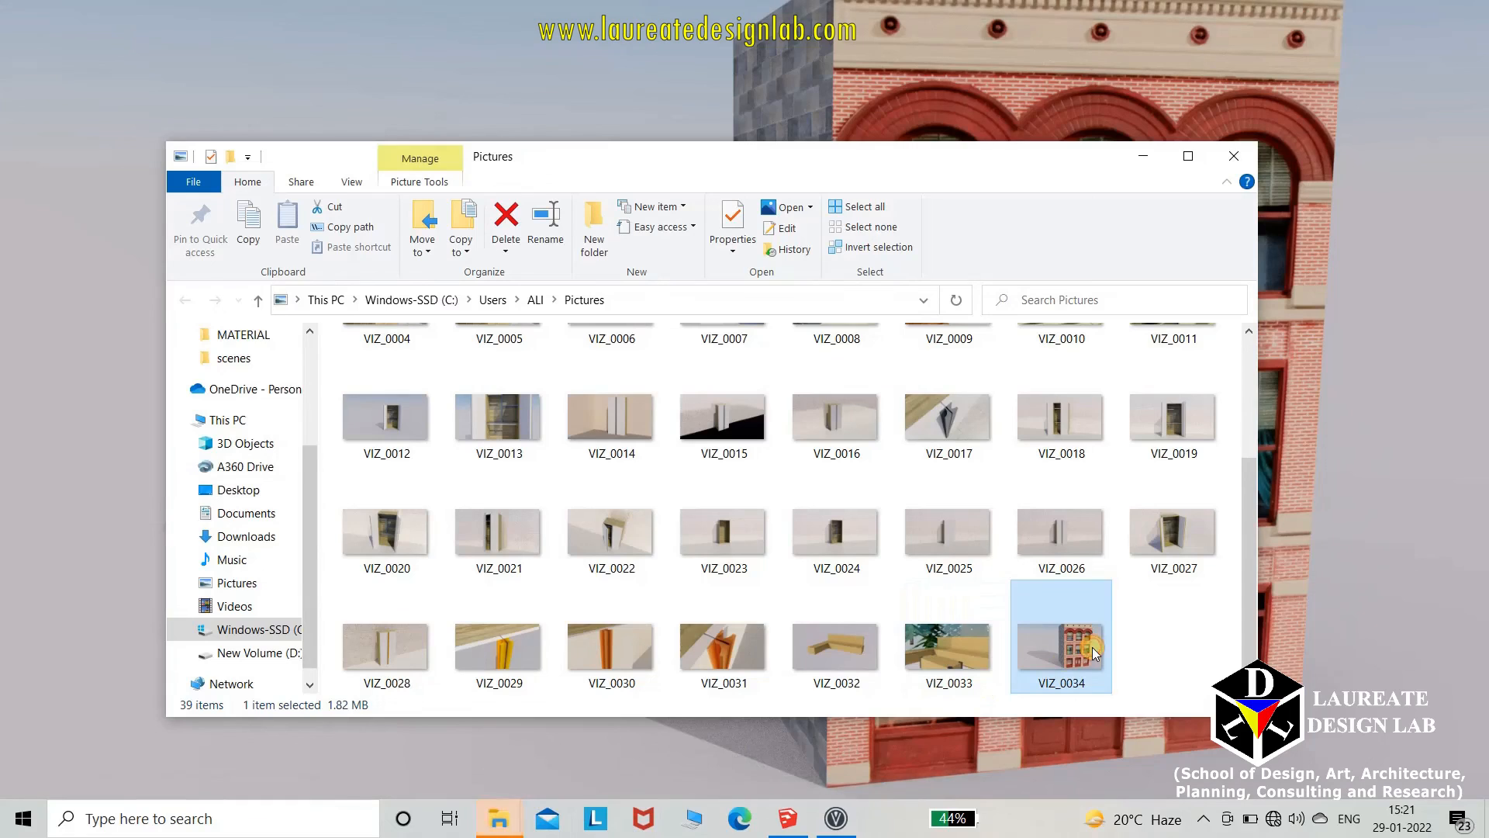
{"action": "double_click", "coordinate": [1093, 647]}
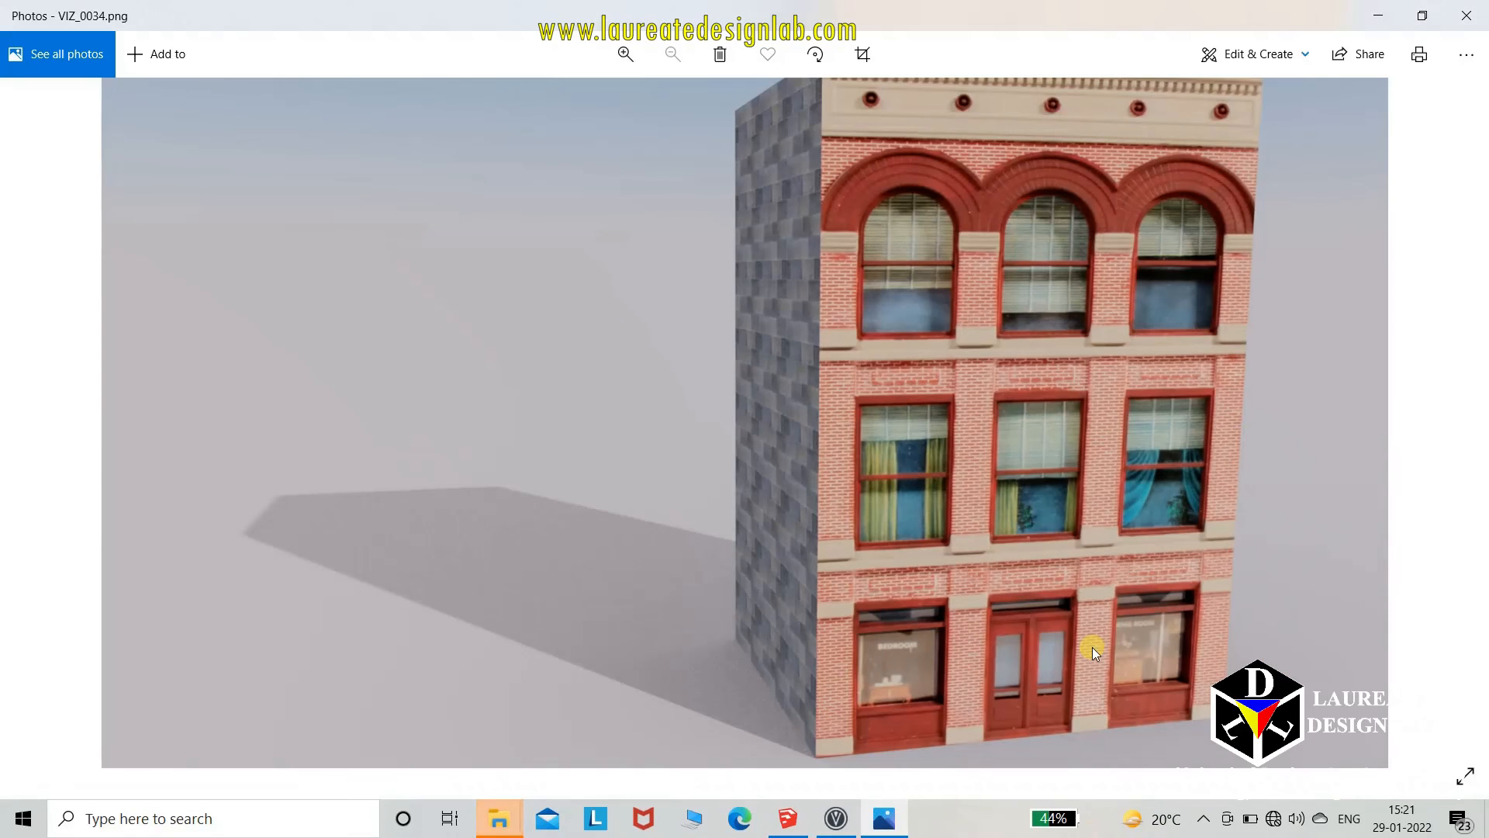